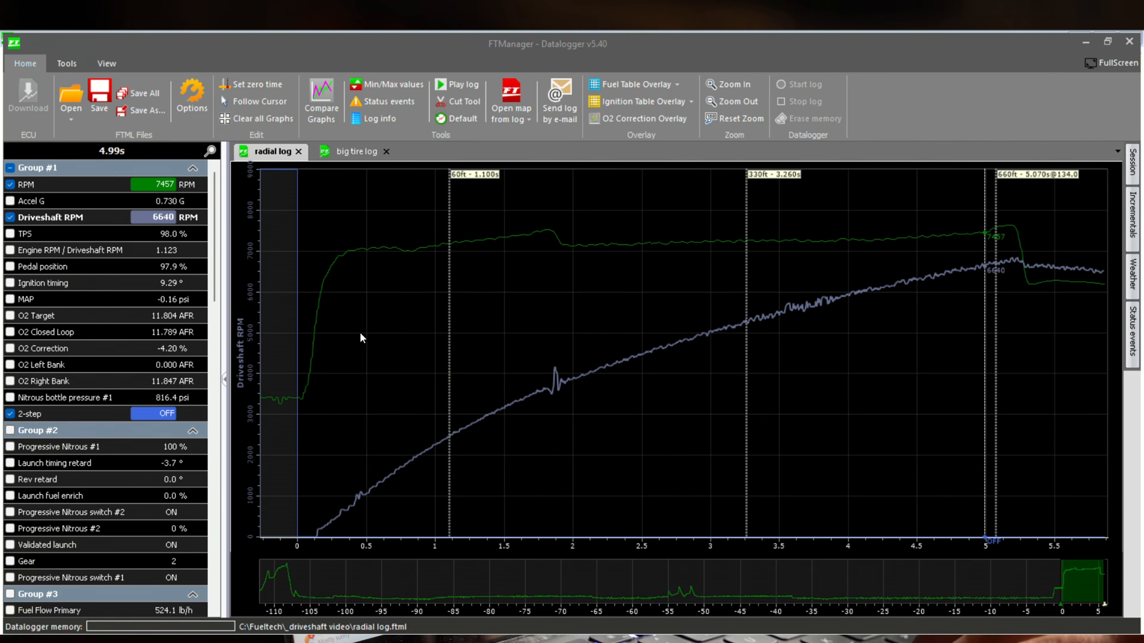
Switch to the FTManager tune window and load the "radial log" datalog into the time based compensations plot.
mouse_move(721, 640)
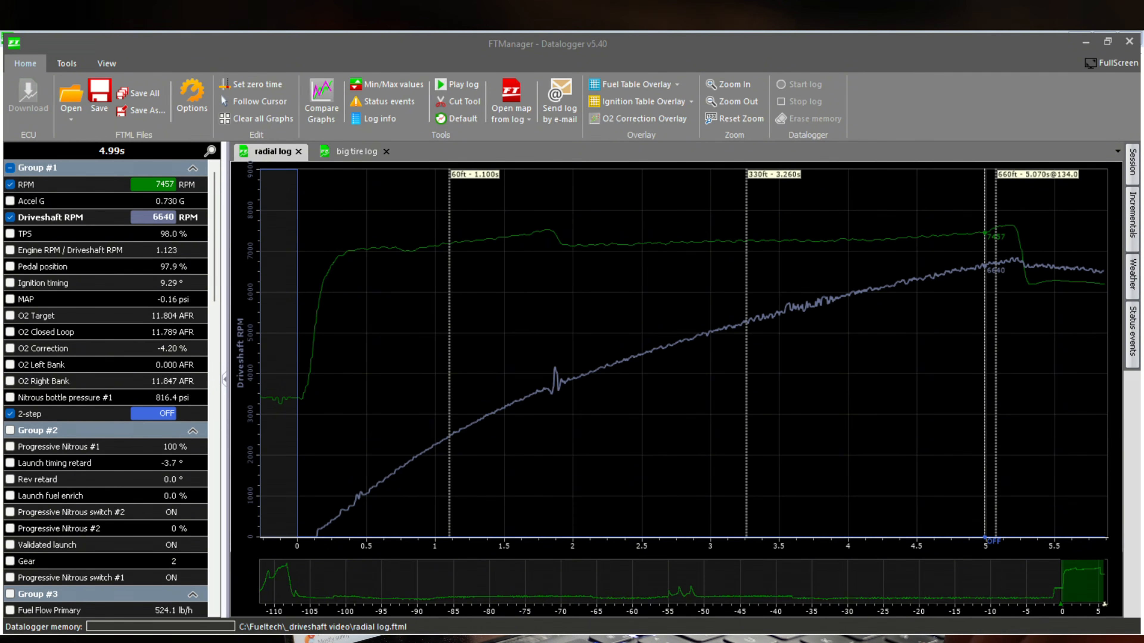
mouse_move(471, 639)
left_click(607, 582)
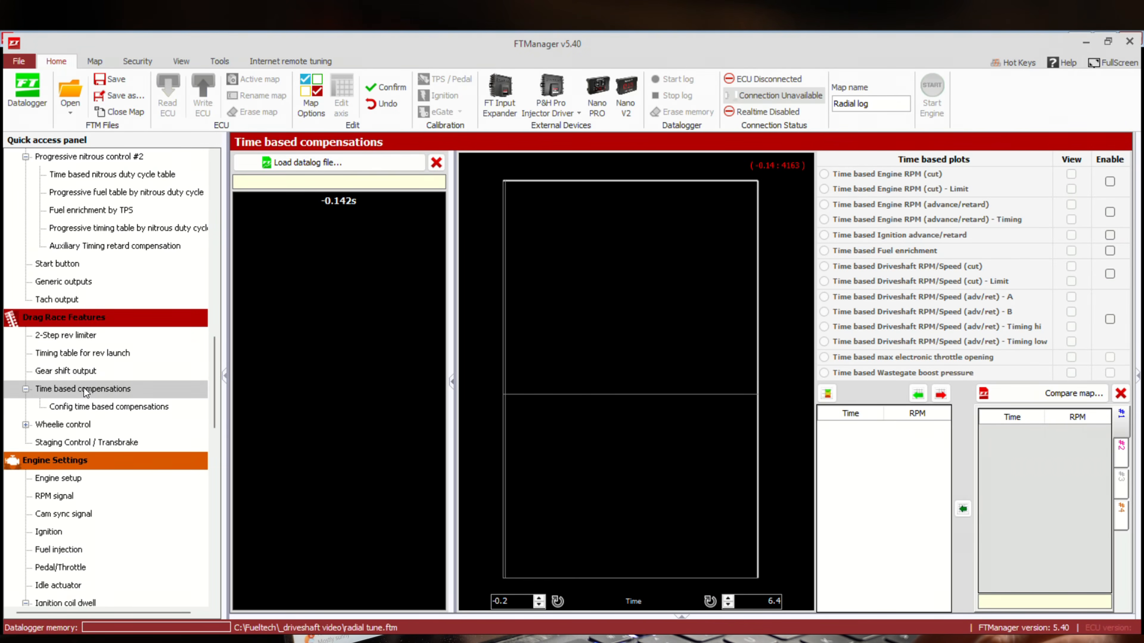
left_click(288, 162)
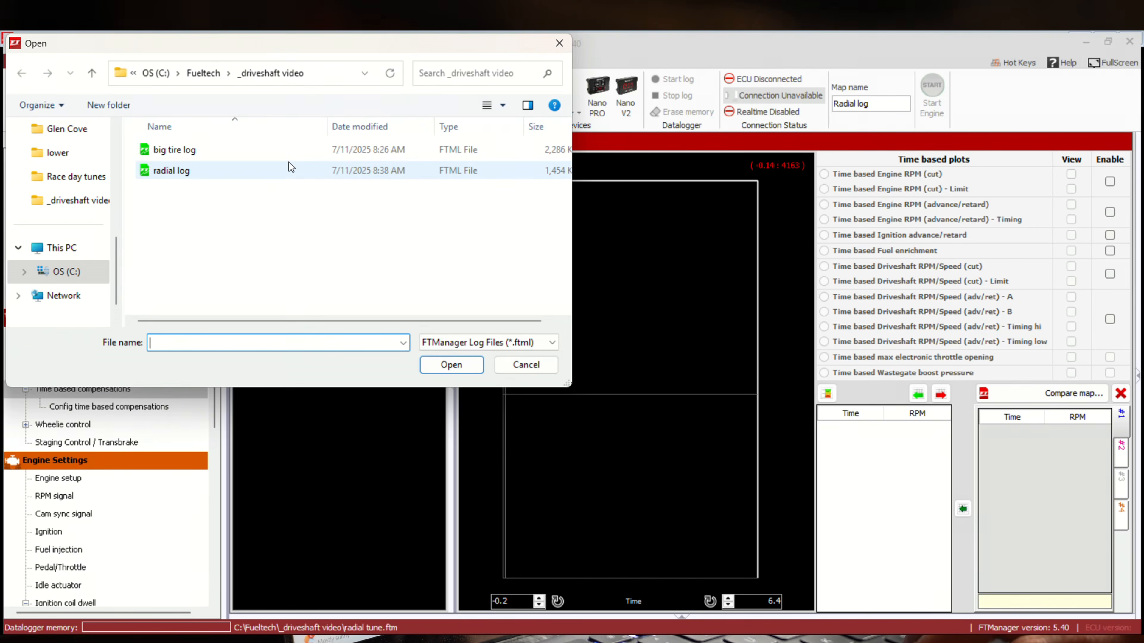
left_click(249, 173)
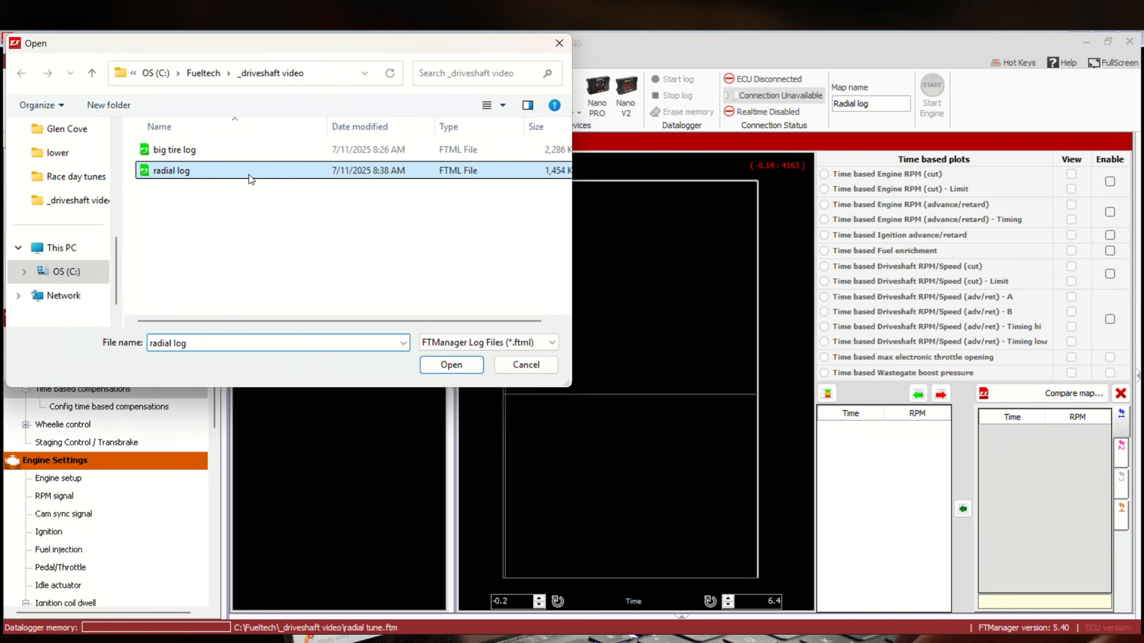
left_click(441, 367)
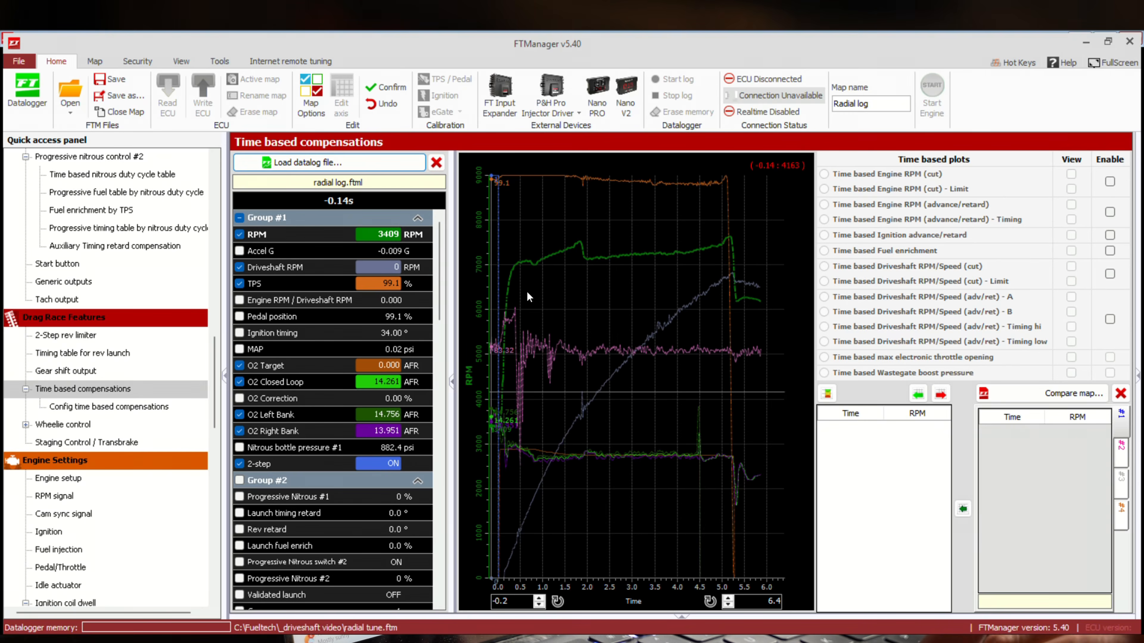
Give the time based plot more room and show only the RPM and Driveshaft RPM channels from the log.
left_click(570, 299)
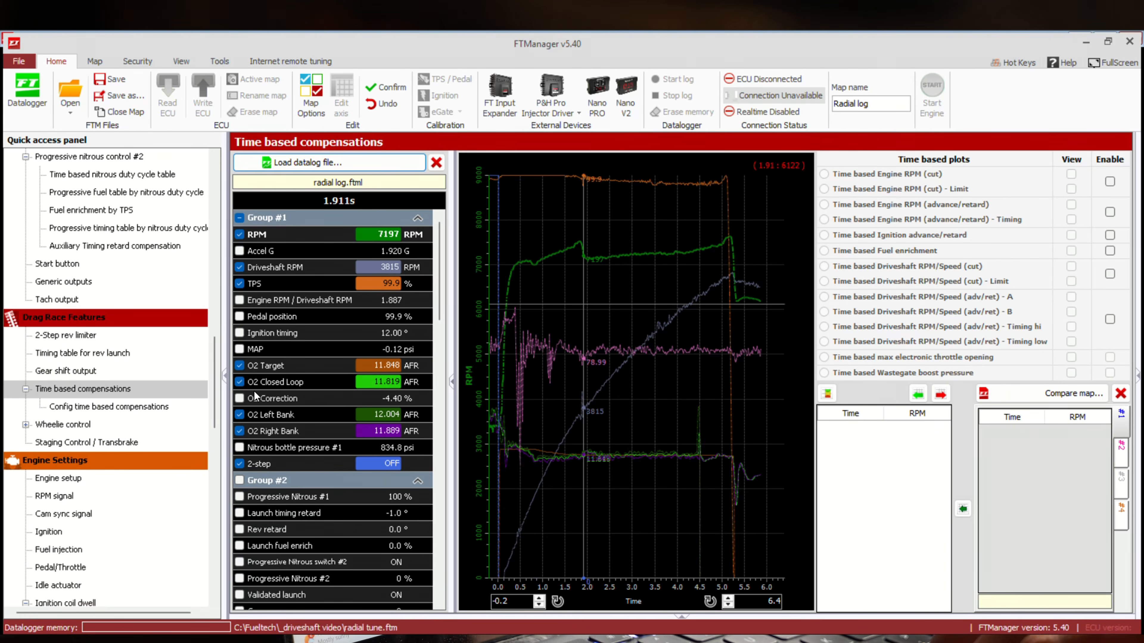
left_click(225, 383)
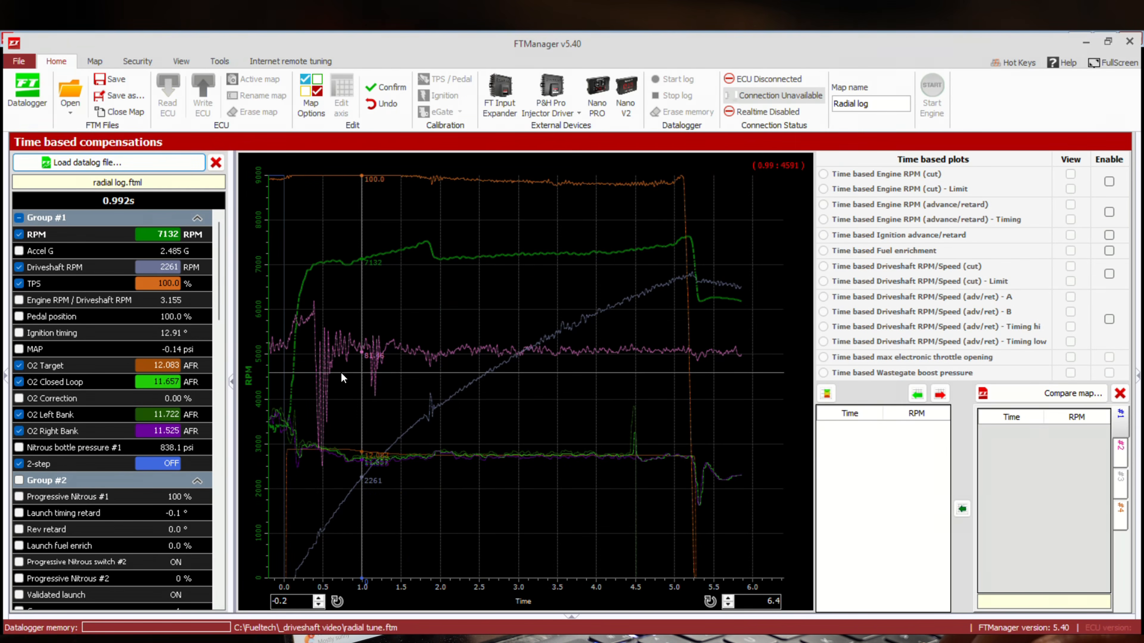
left_click(20, 221)
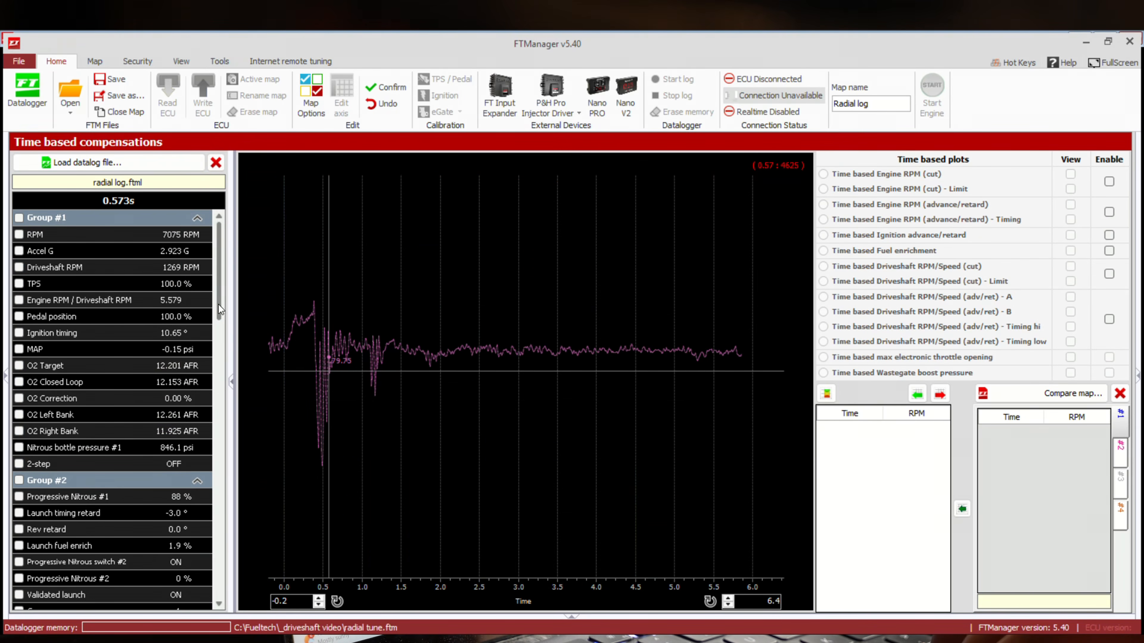
mouse_move(220, 308)
left_mouse_down()
mouse_move(220, 363)
mouse_move(220, 301)
left_mouse_up()
left_click(19, 431)
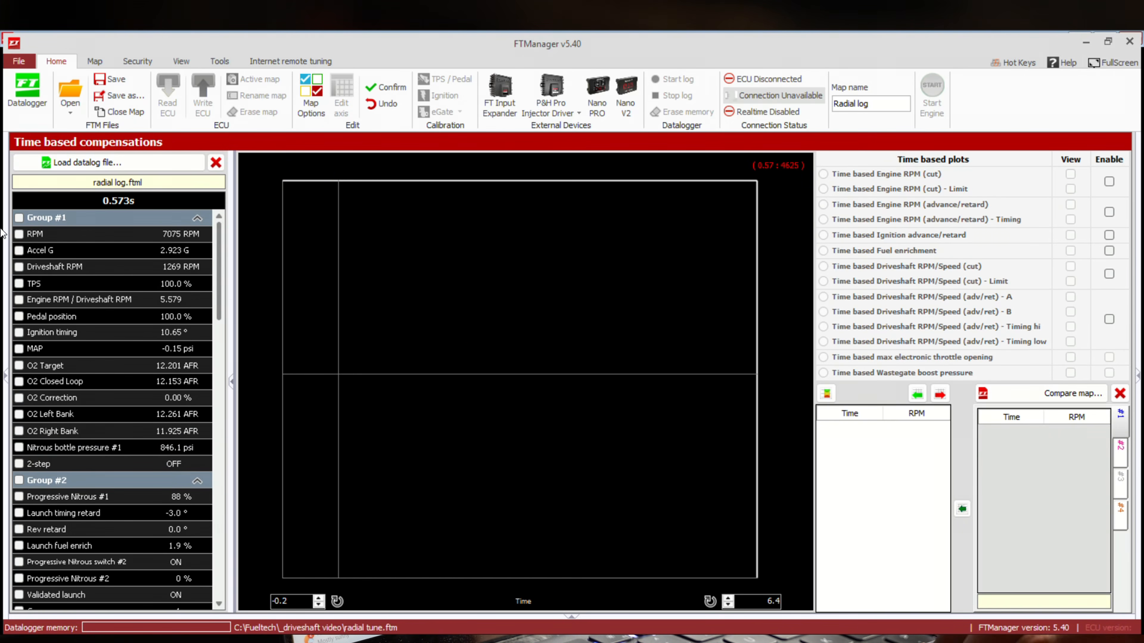
left_click(19, 234)
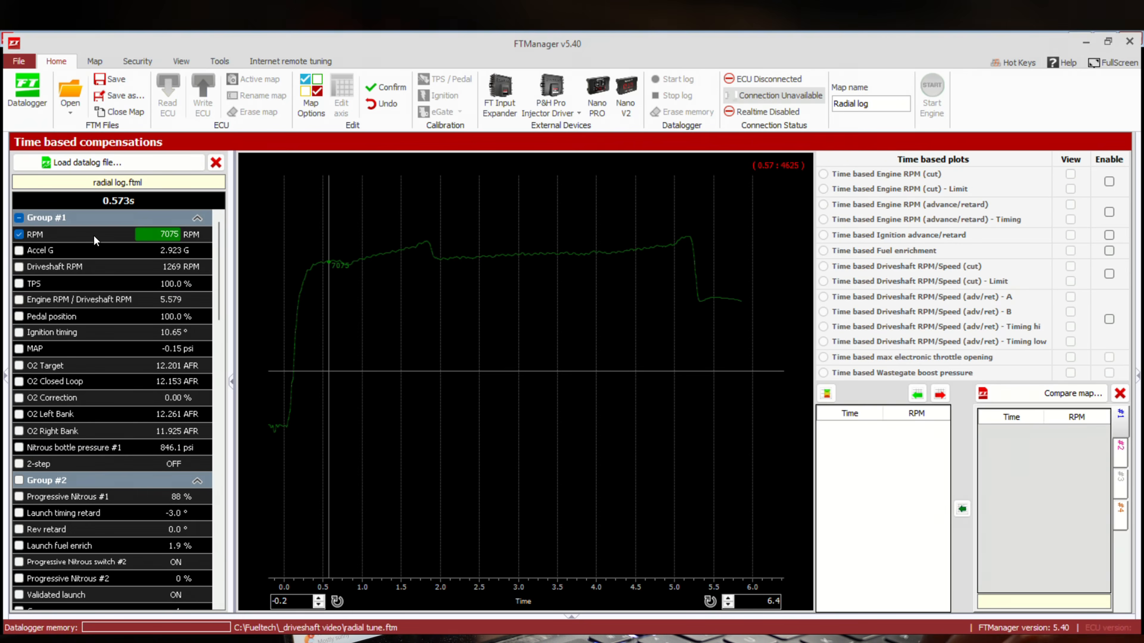
left_click(19, 268)
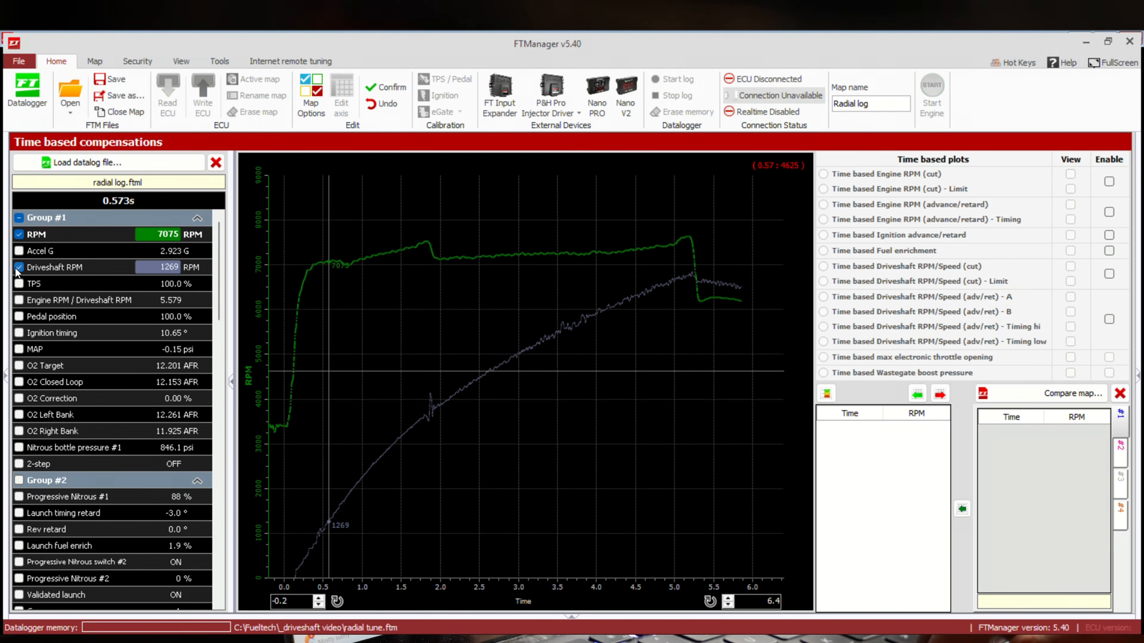
Reduce the plot's time axis end to 5.6 and make Driveshaft RPM the active log channel.
left_click(730, 606)
left_click(730, 606)
left_click(730, 606)
left_click(731, 606)
left_click(730, 605)
left_click(730, 606)
left_click(730, 606)
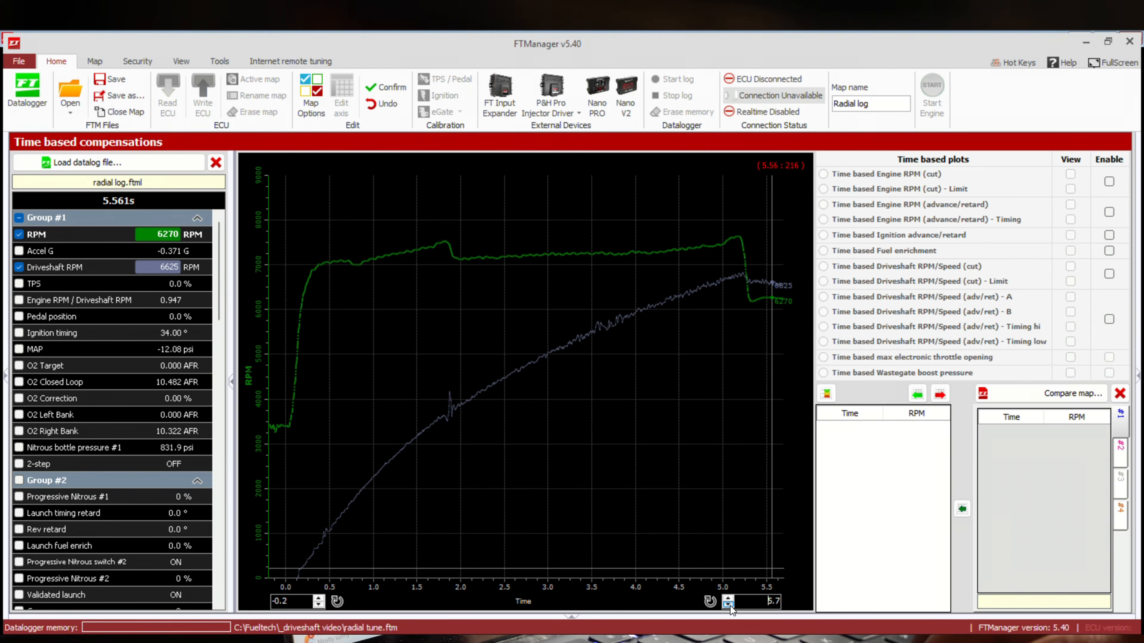
left_click(730, 606)
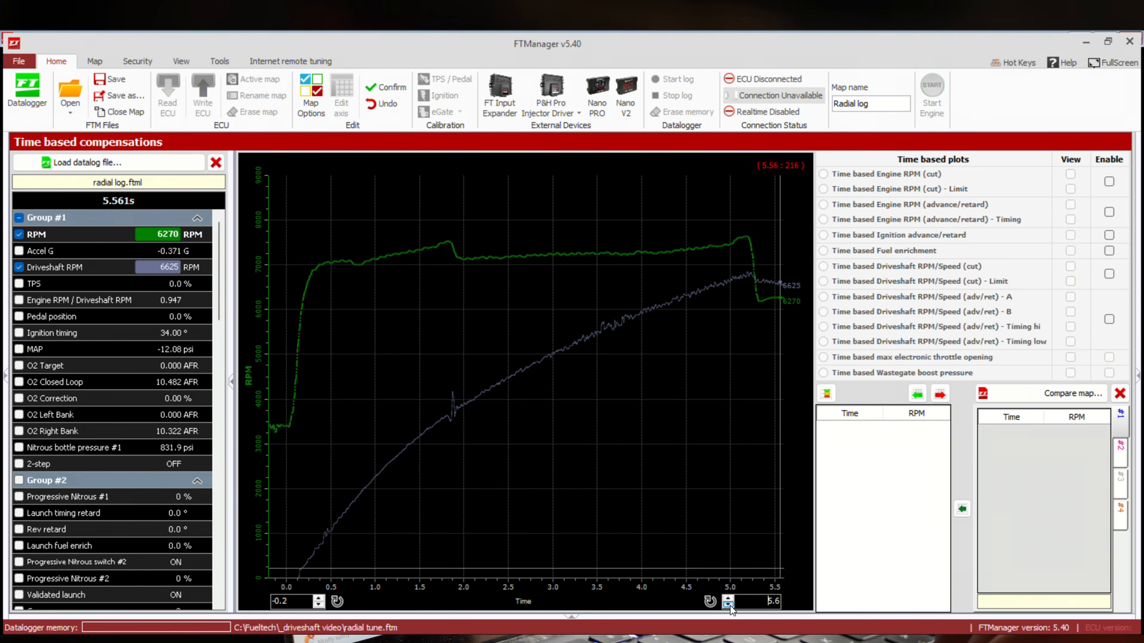
left_click(71, 266)
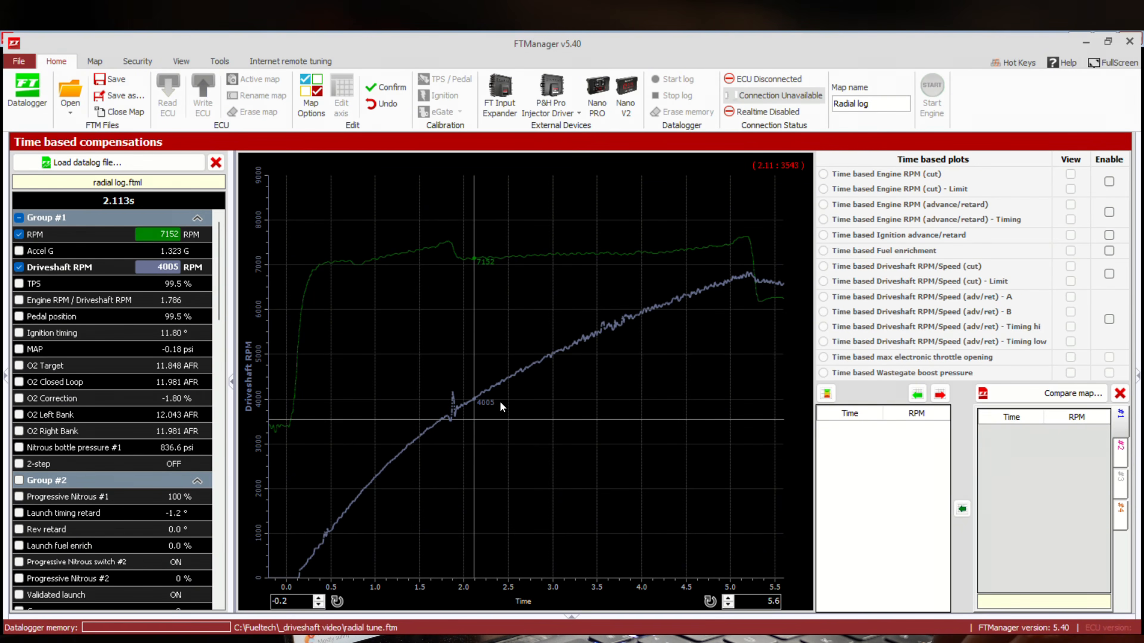
Enable Time based Driveshaft RPM/Speed (adv/ret), set its reference to Drive shaft, and return to the widened compensations plot.
left_click(1109, 319)
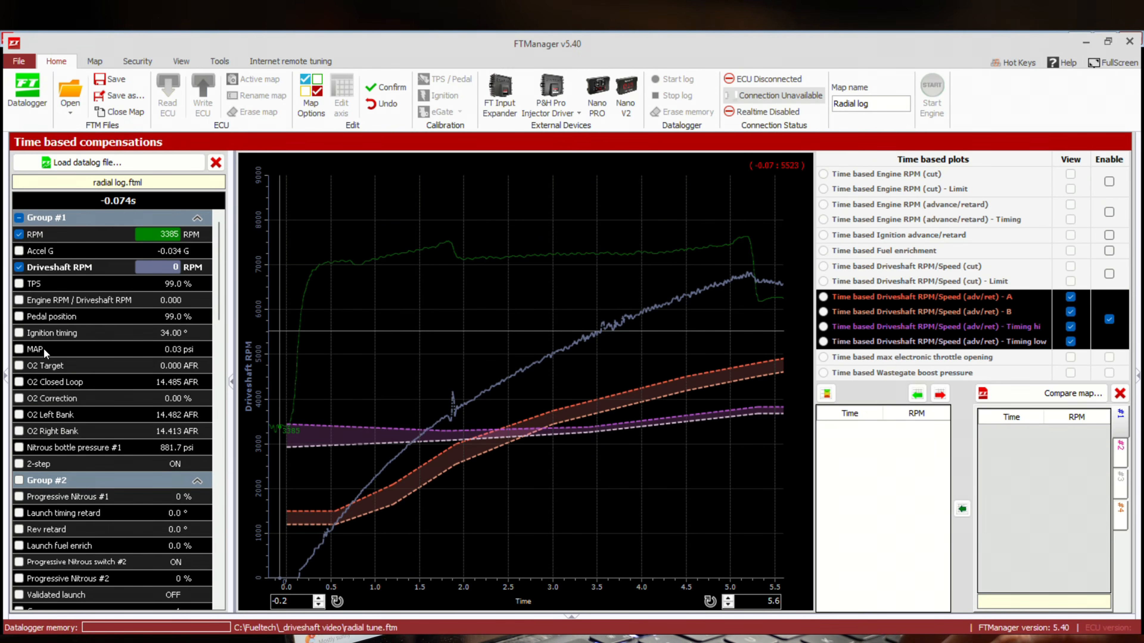
left_click(6, 384)
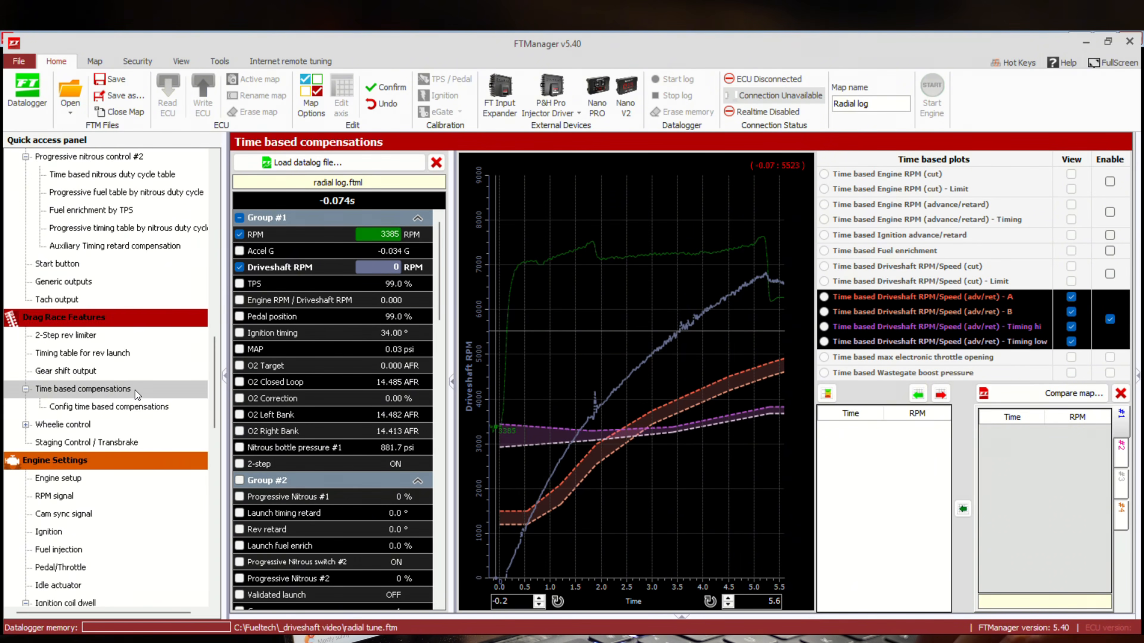
left_click(95, 405)
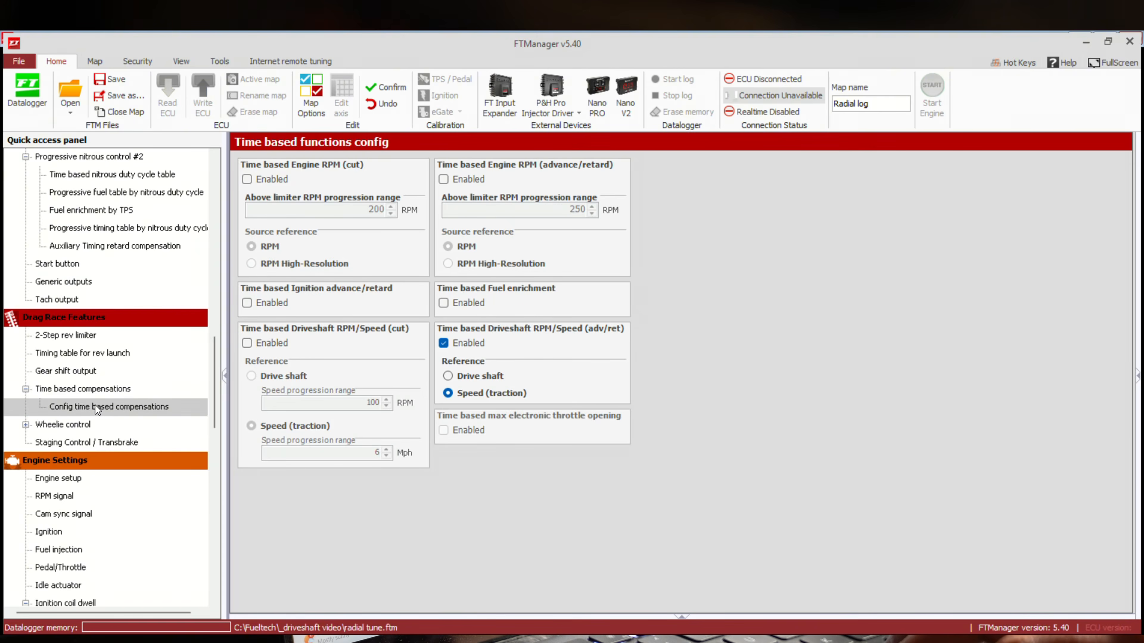
left_click(455, 377)
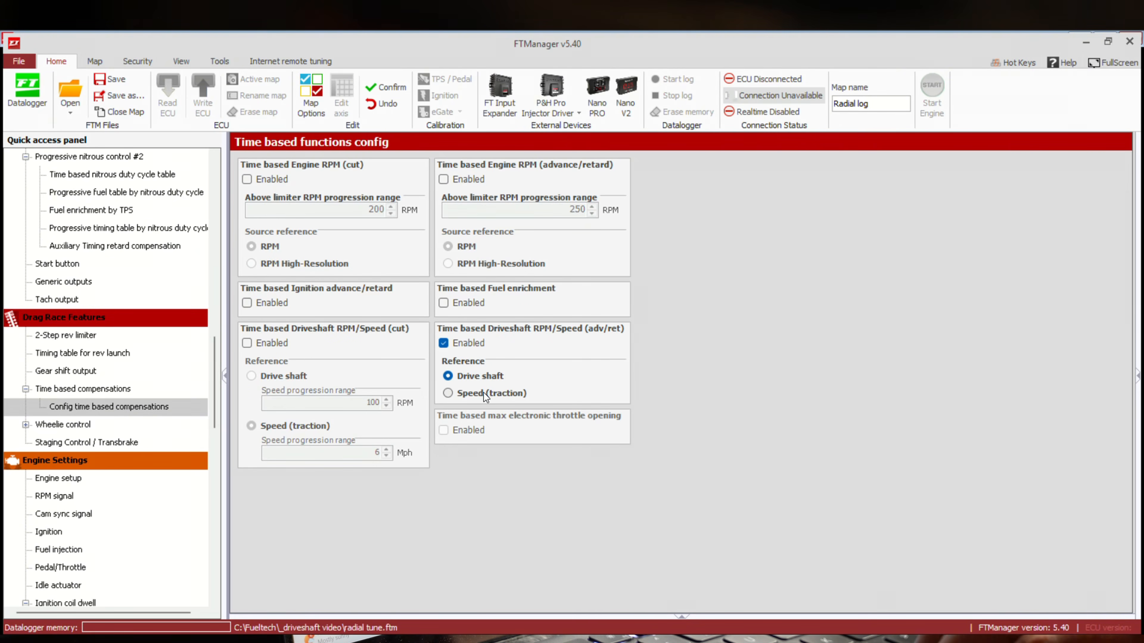
left_click(92, 388)
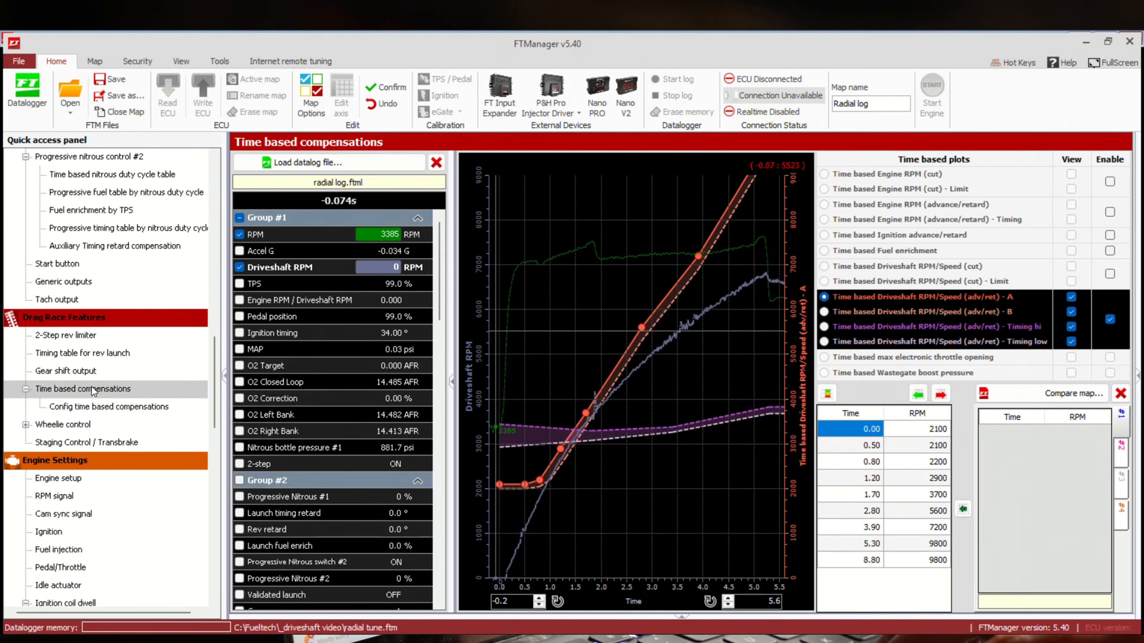
left_click(225, 374)
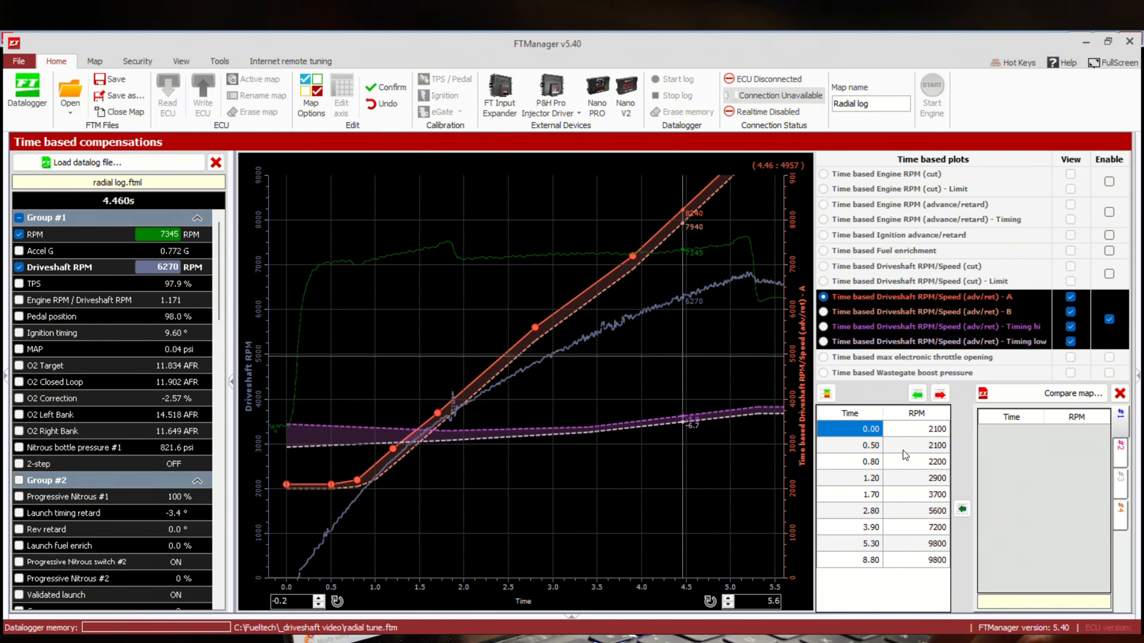
Examine the RPM points of driveshaft curve A and the Timing low curve against the logged driveshaft trace.
left_click(904, 462)
left_click(908, 483)
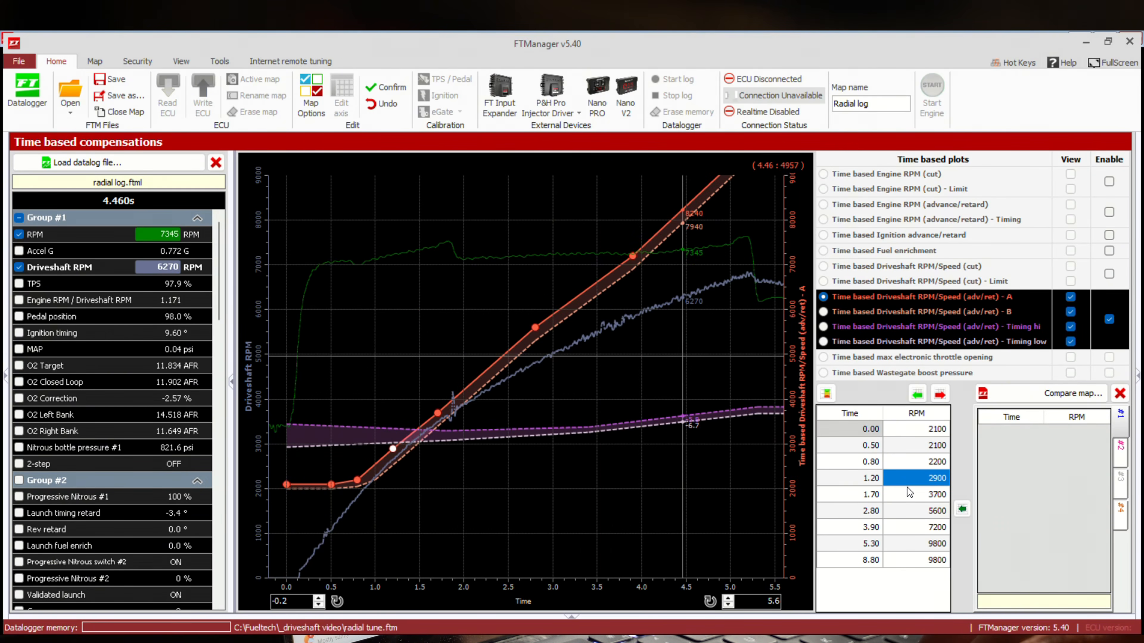
left_click(909, 510)
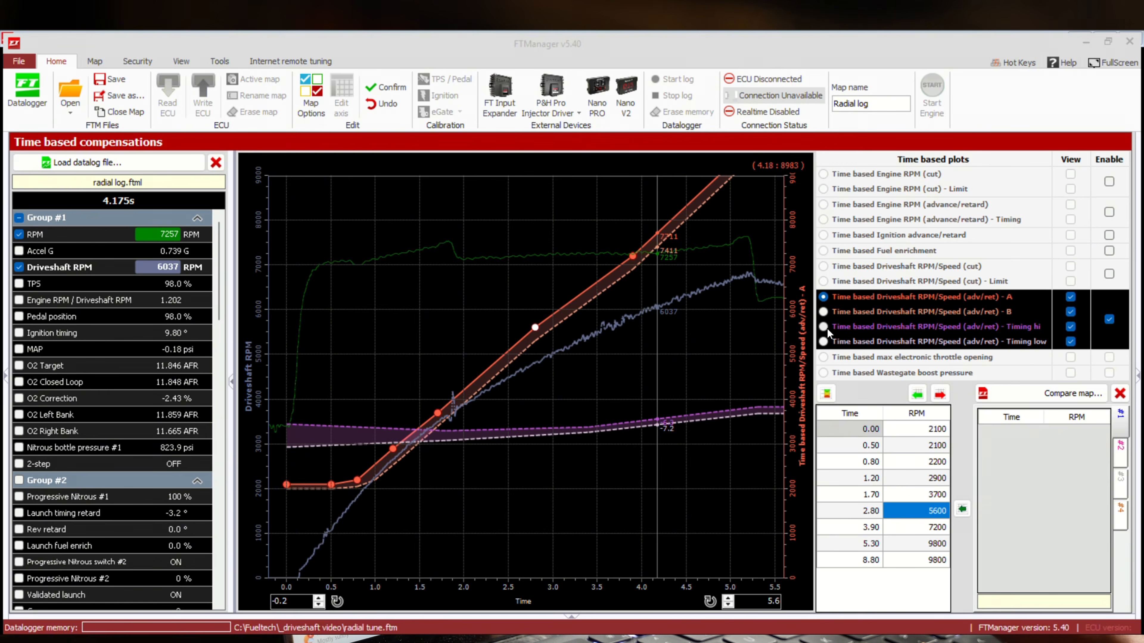
left_click(823, 341)
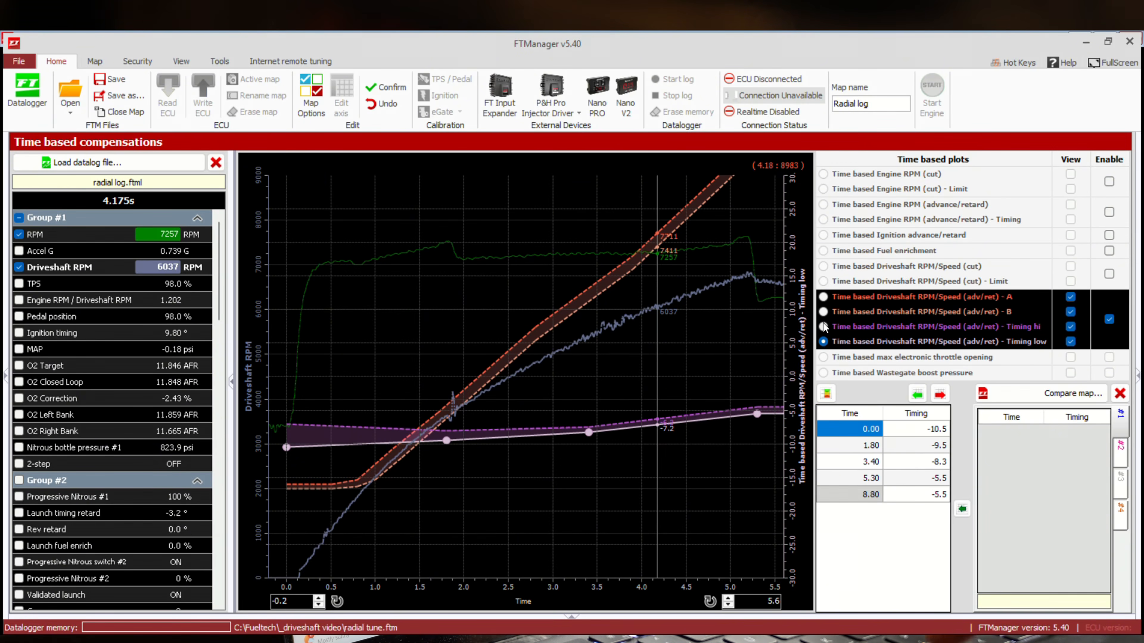
left_click(431, 436)
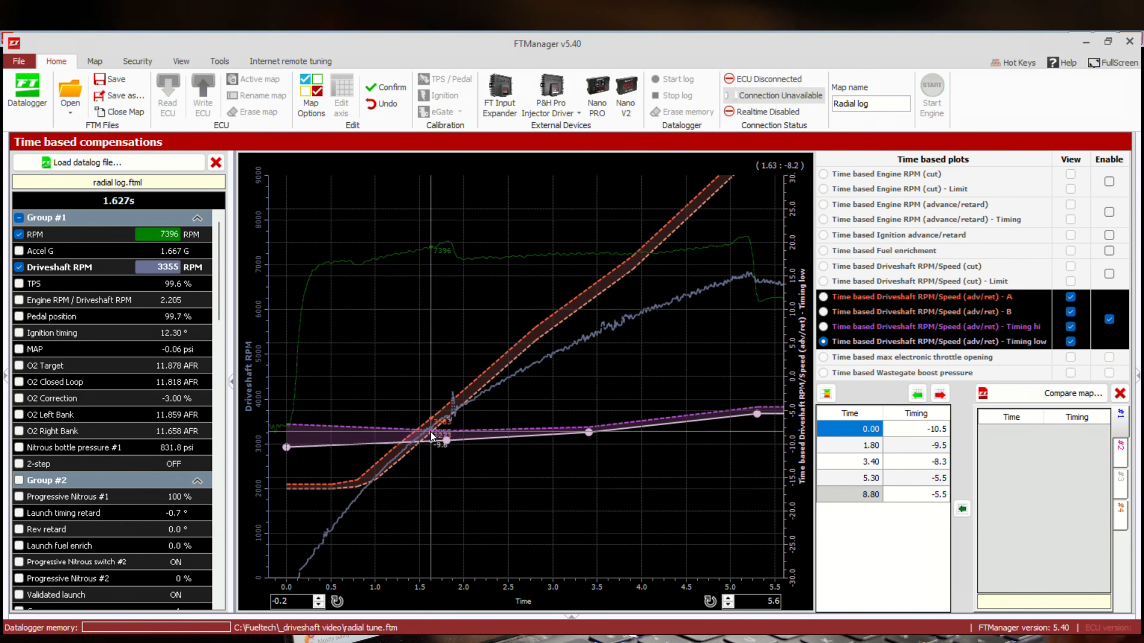
left_click(476, 435)
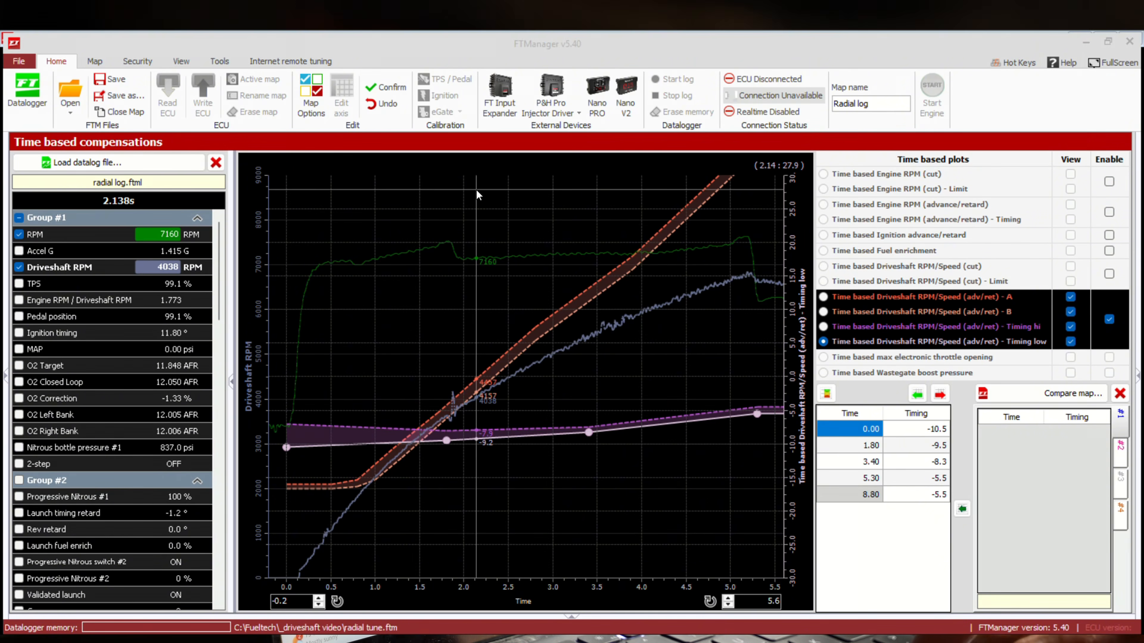
left_click(757, 327)
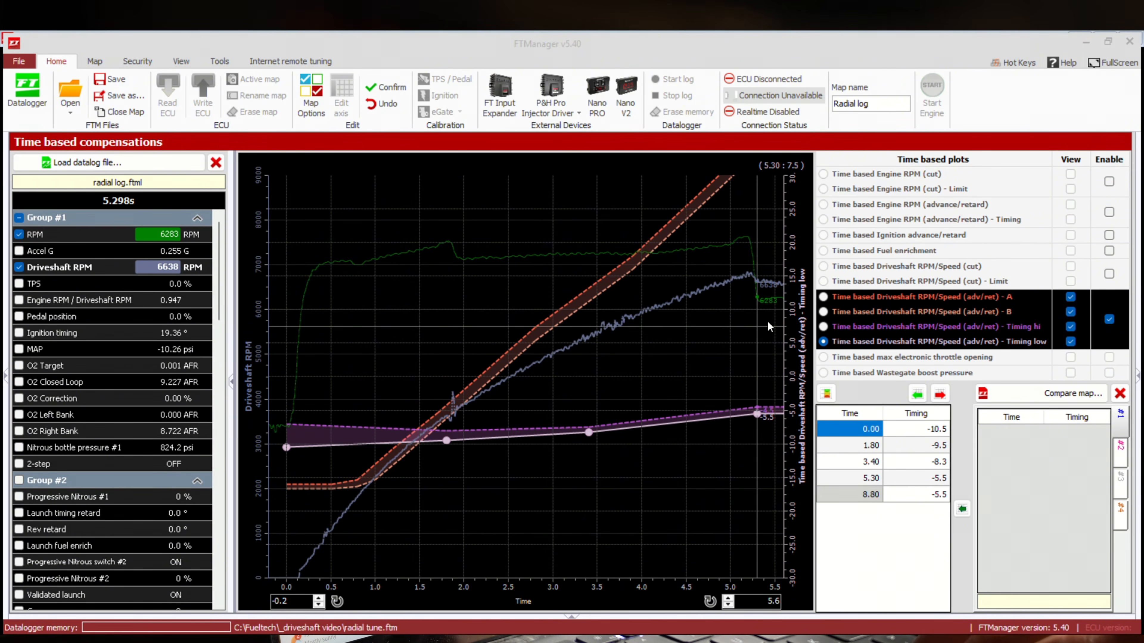
left_click_drag(768, 325, 803, 323)
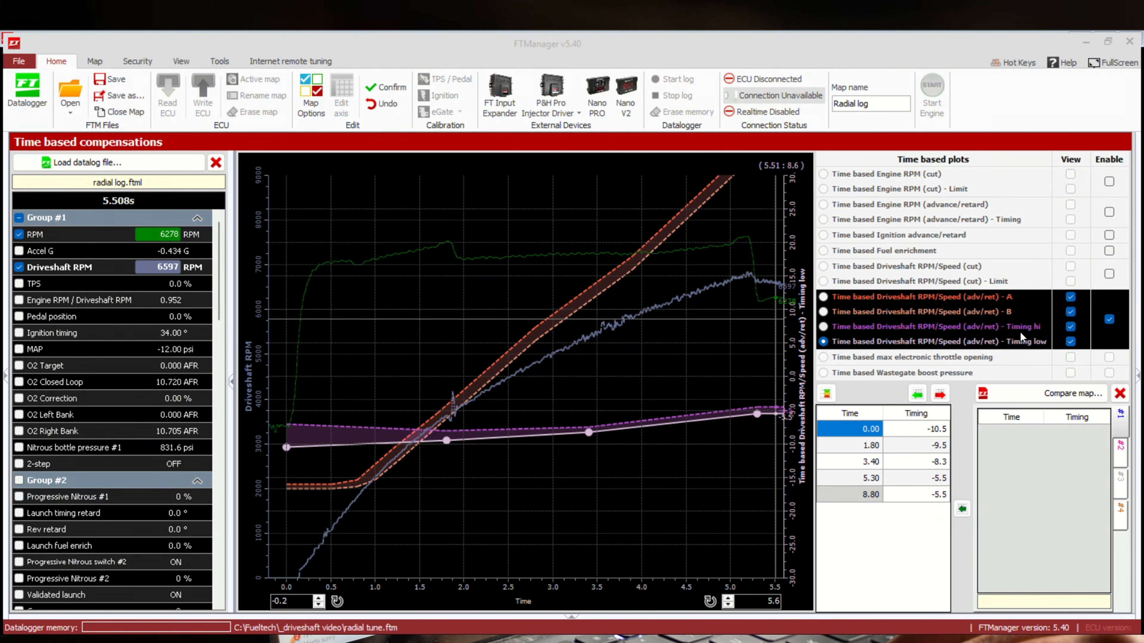
Hide the driveshaft Timing hi, Timing low and B curves and select curve A for editing.
left_click(1071, 327)
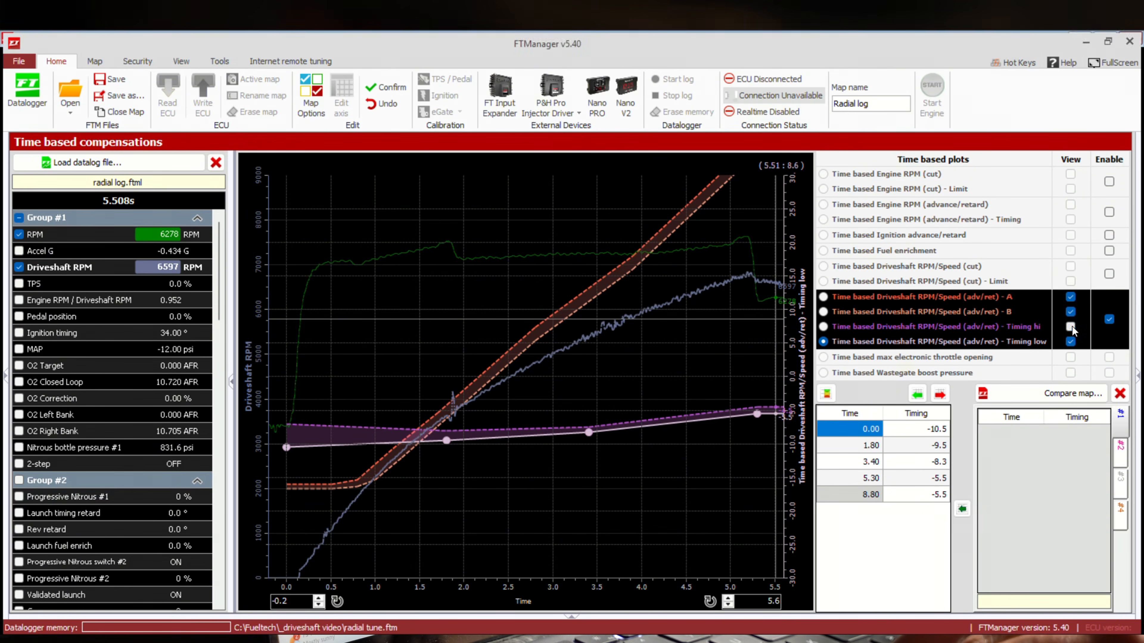
left_click(1071, 341)
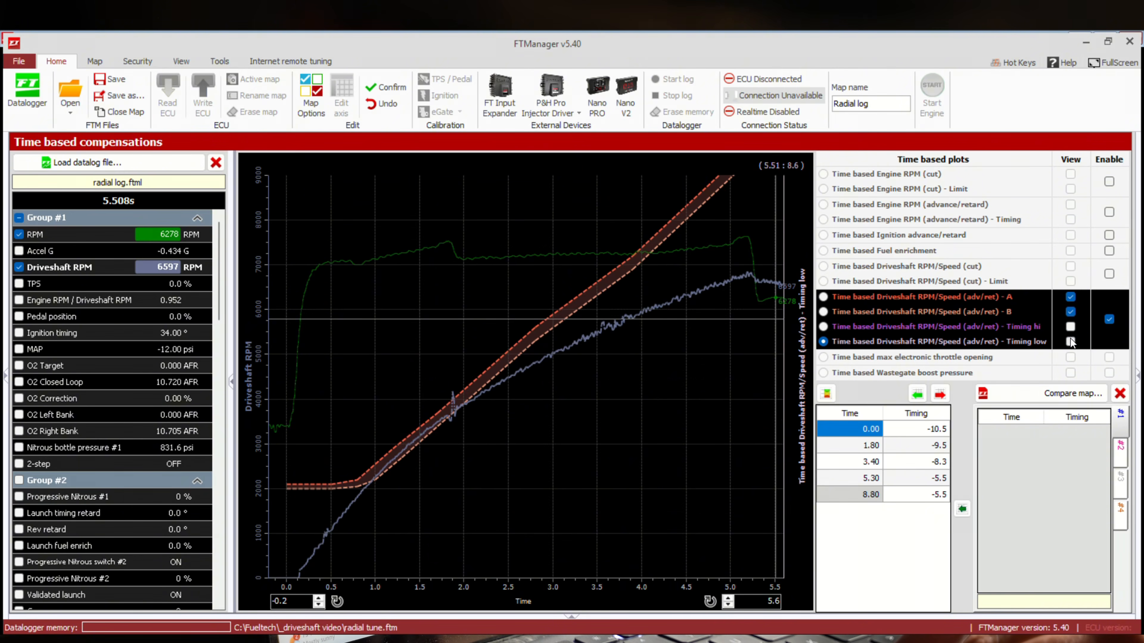
left_click(1072, 312)
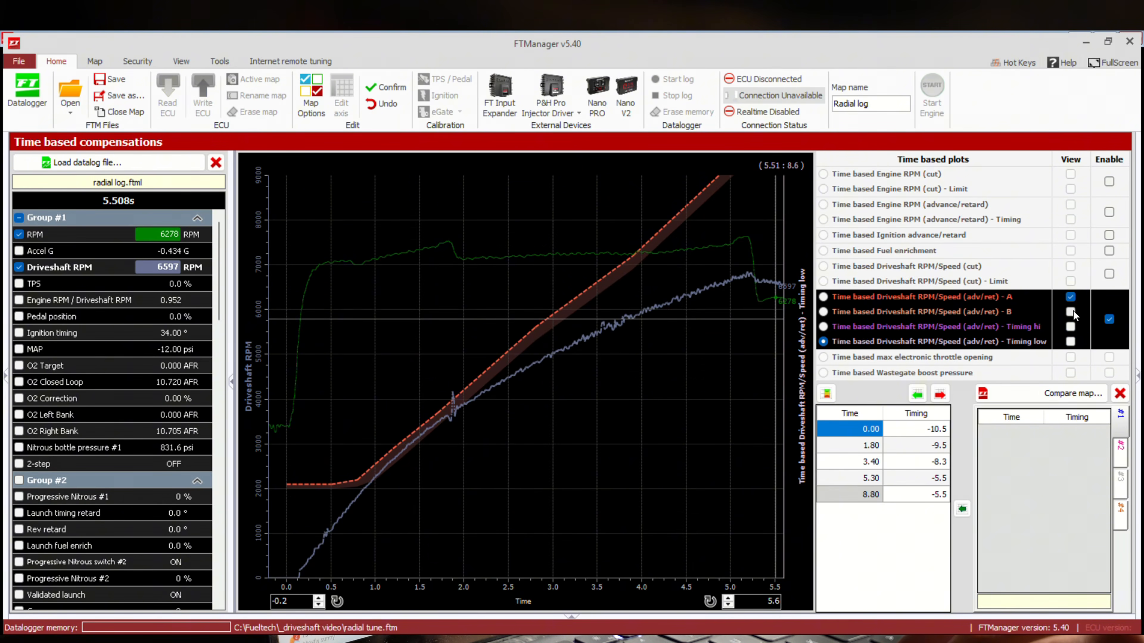
left_click(823, 297)
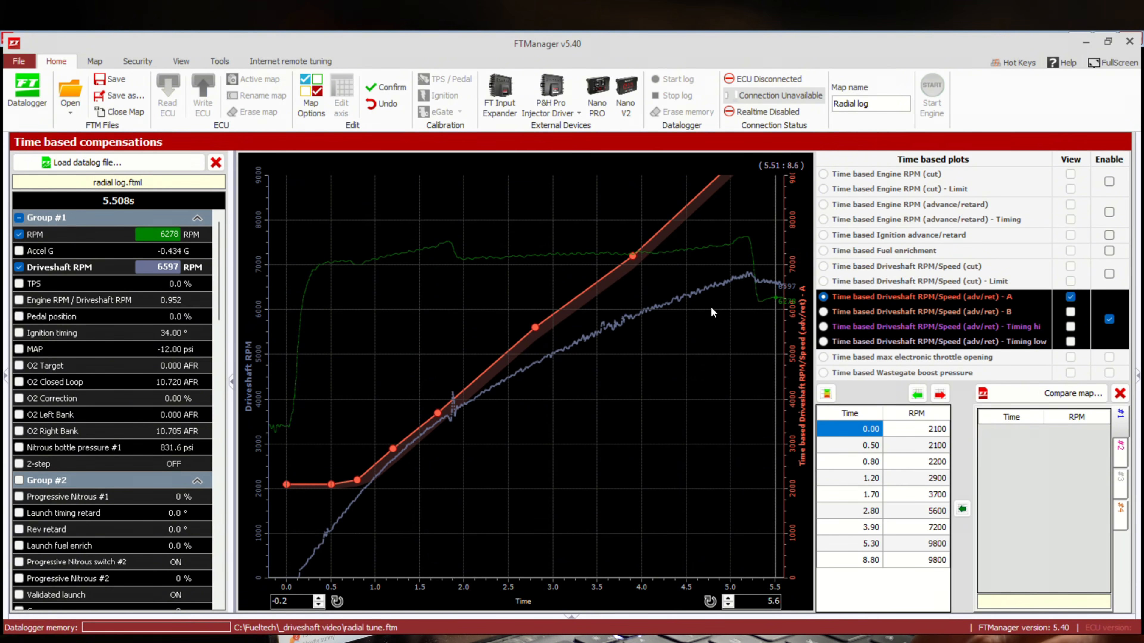
Move curve A's first four points onto the logged driveshaft trace, at about 0.00 s/499, 0.22 s/433, 0.67 s/1564 and 1.09 s/2479 RPM.
left_click(287, 485)
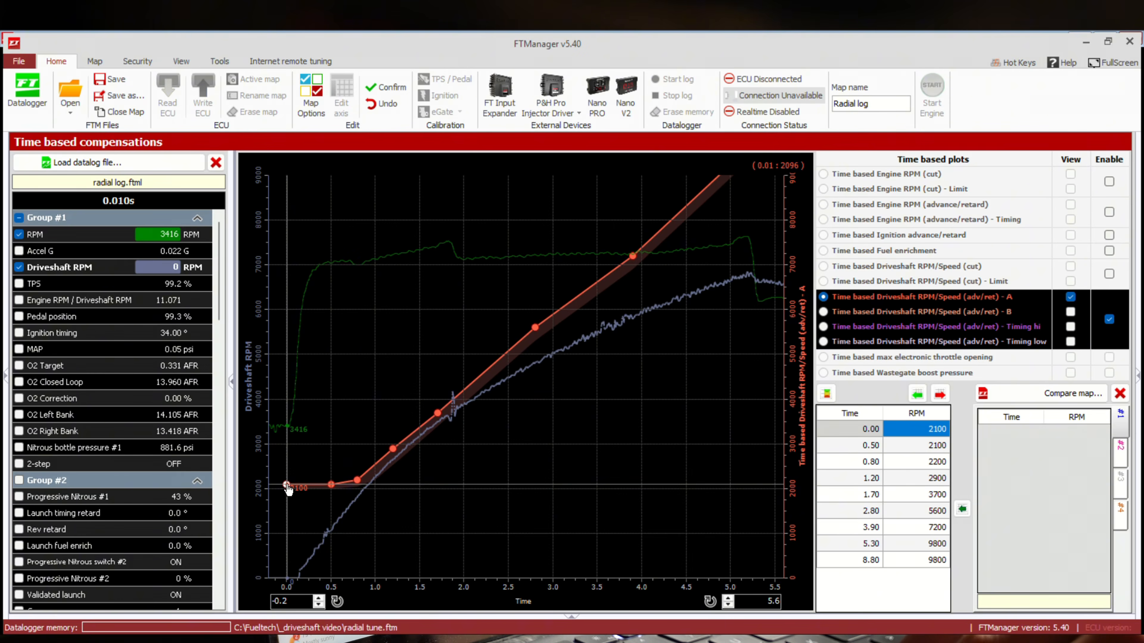
left_click_drag(288, 493, 303, 559)
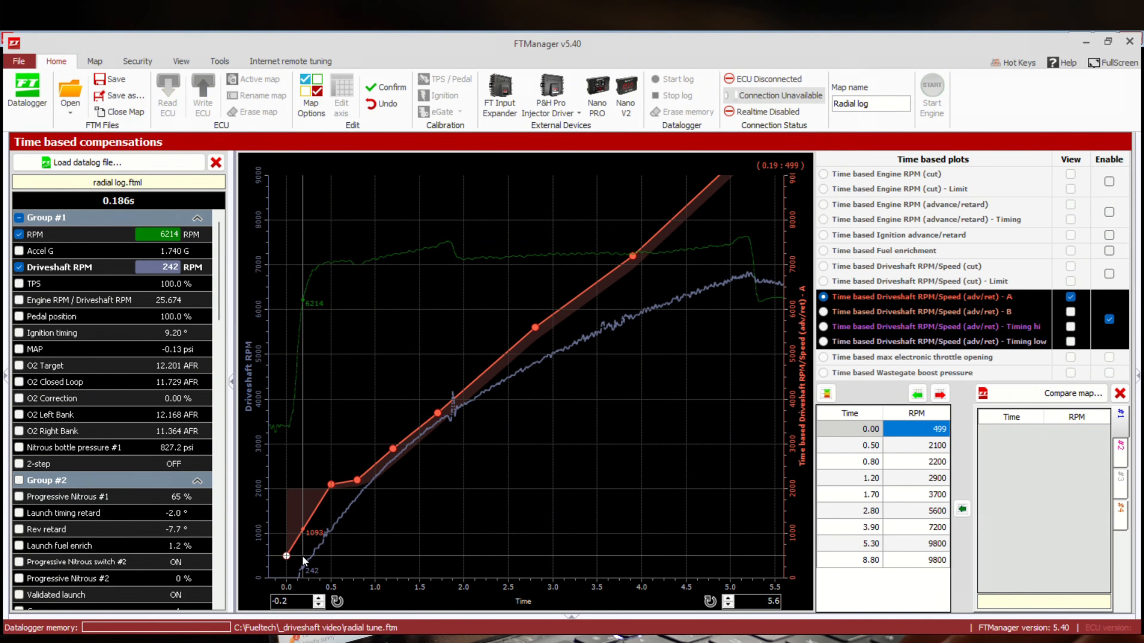
left_click(332, 486)
left_click_drag(333, 487, 307, 561)
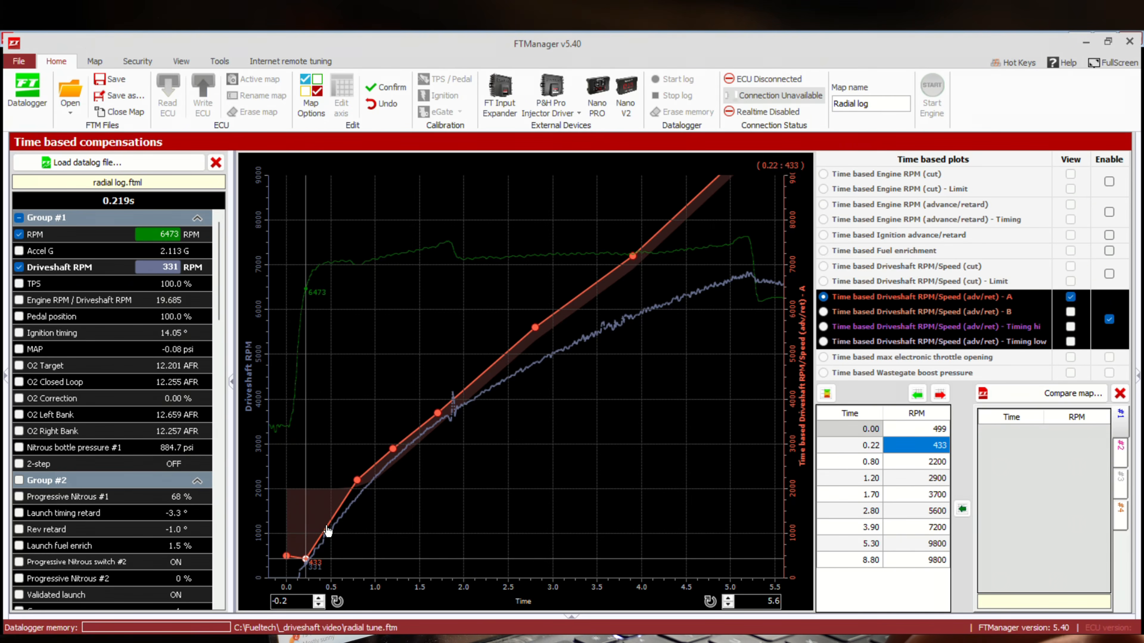
left_click(357, 481)
left_click_drag(357, 485, 346, 513)
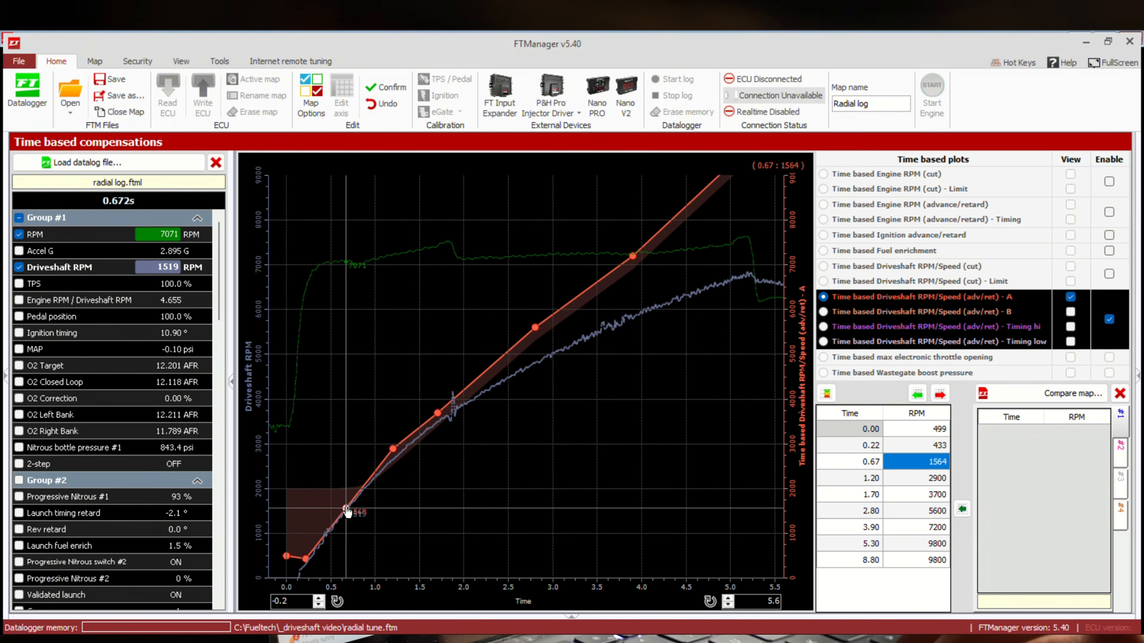
left_click(394, 450)
left_click_drag(393, 450, 383, 471)
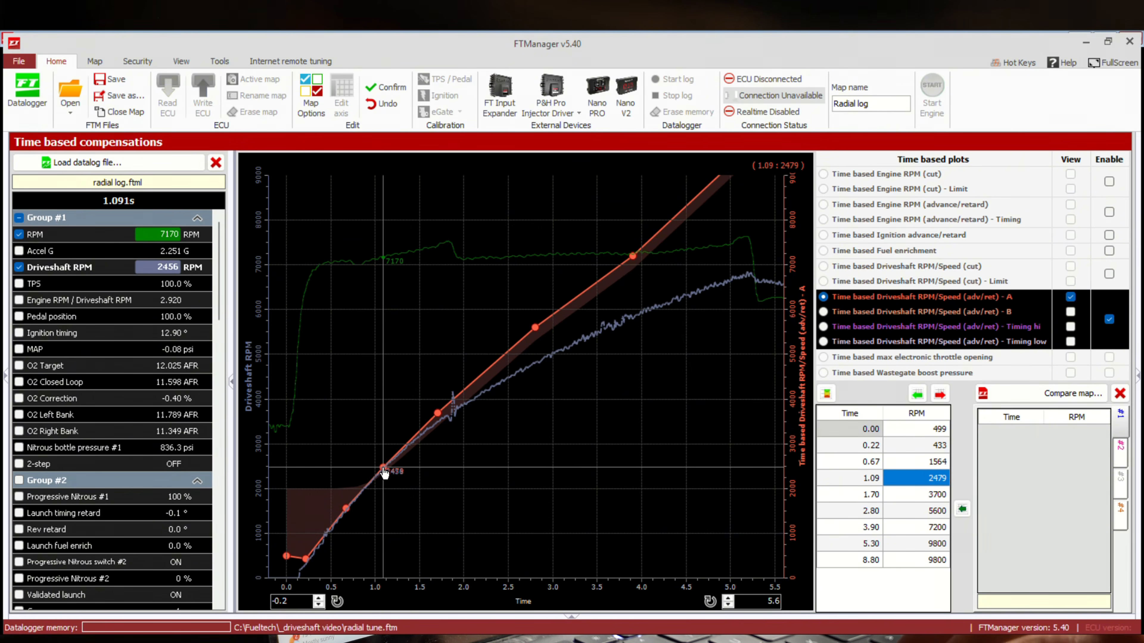
Move curve A's fifth, sixth and seventh points along the logged driveshaft trace, at about 1.60 s/3394, 2.17 s/4159 and 2.77 s/4858 RPM.
left_click(437, 415)
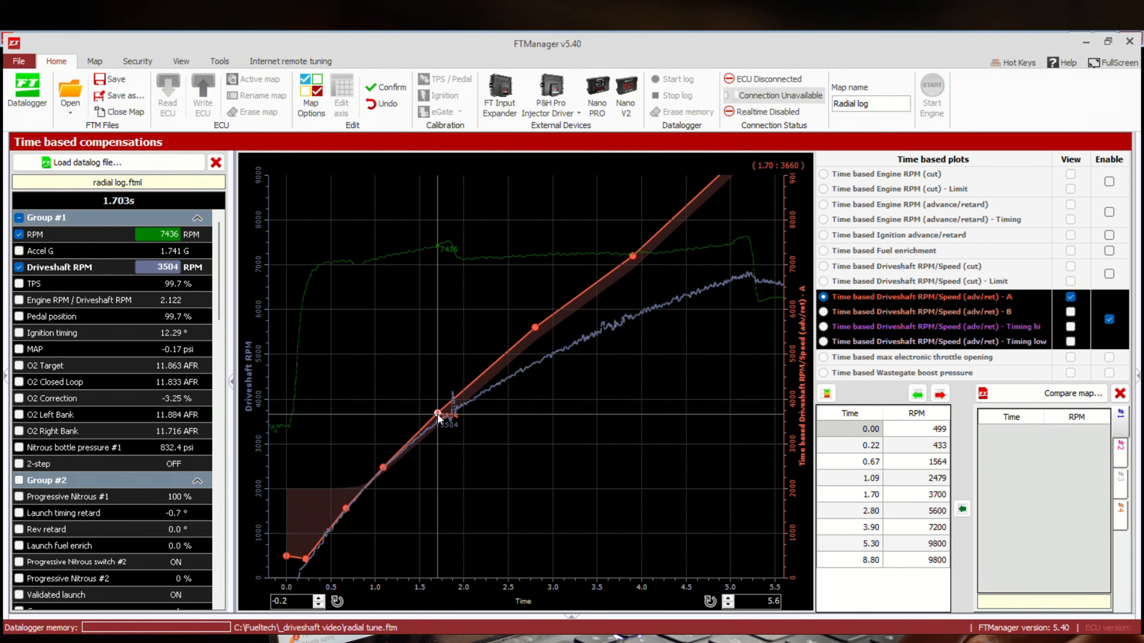
left_click_drag(438, 415, 429, 430)
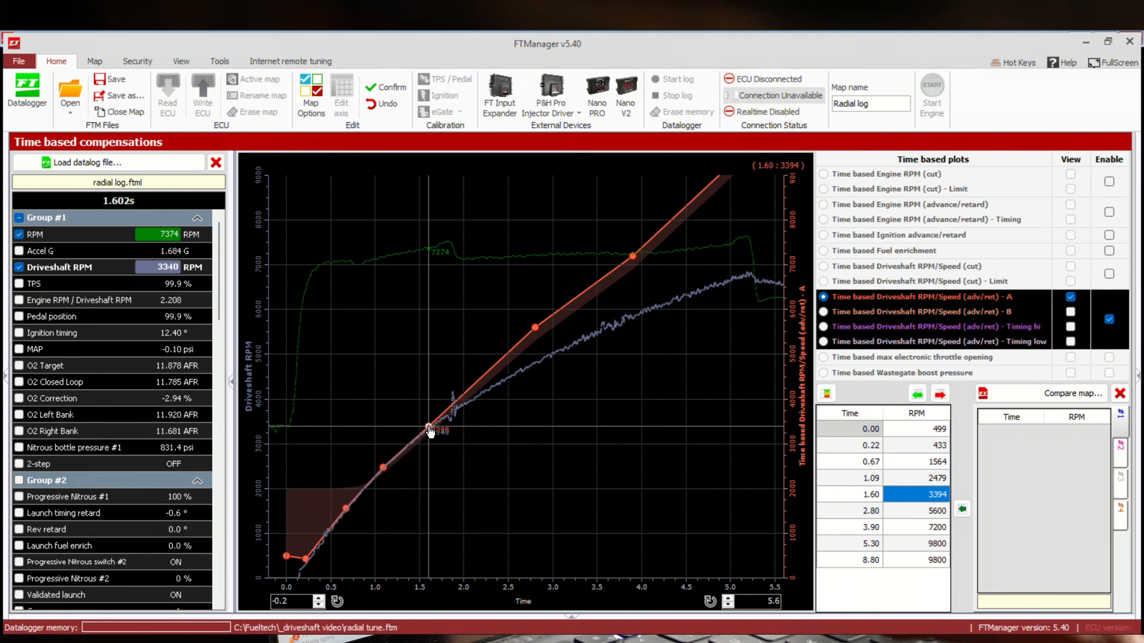
left_click(535, 328)
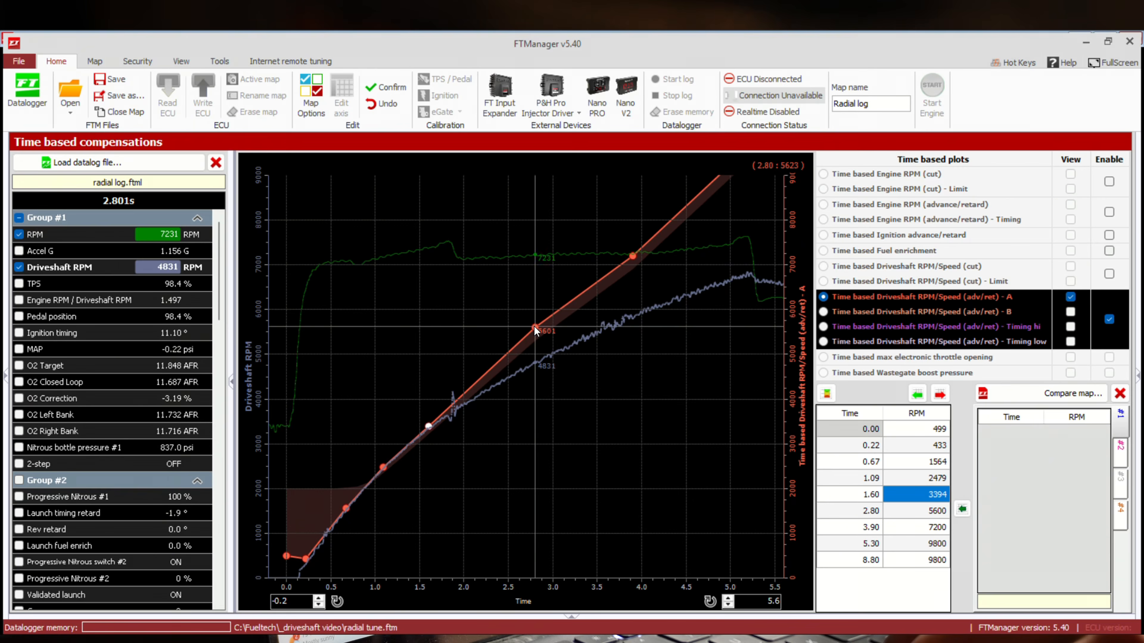
left_click_drag(488, 378, 481, 399)
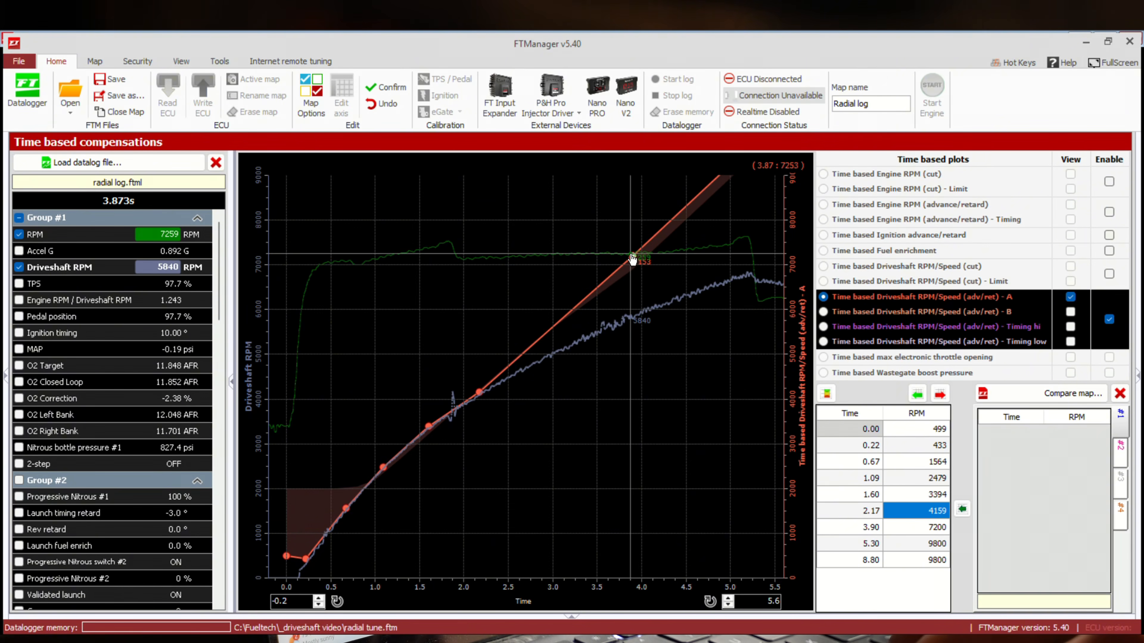
left_click_drag(633, 256, 532, 364)
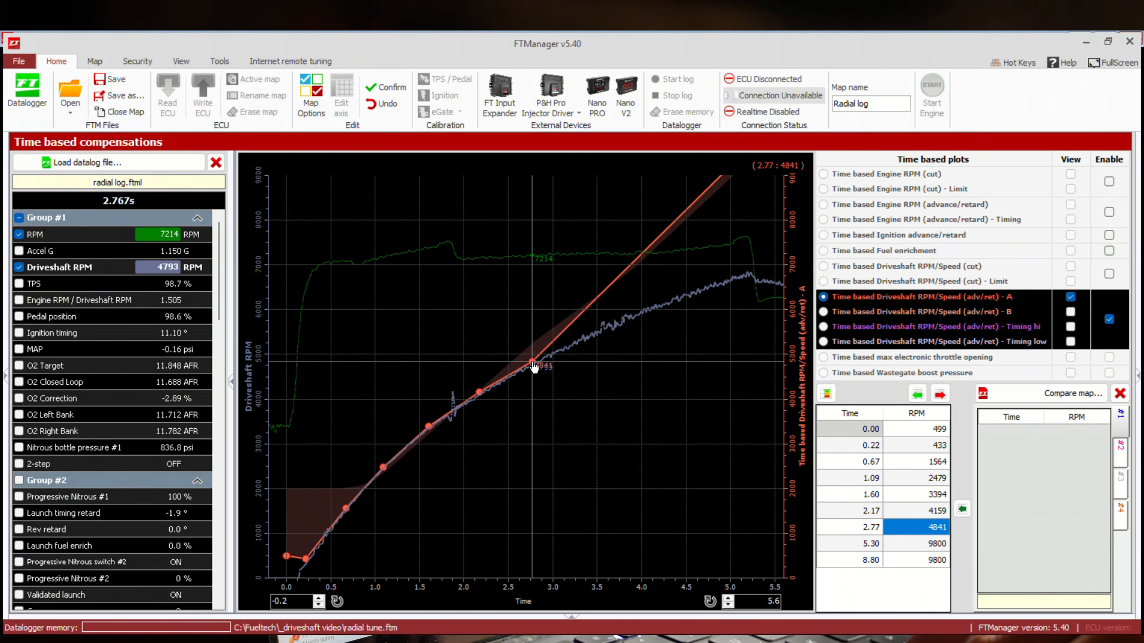
left_click_drag(533, 366, 533, 364)
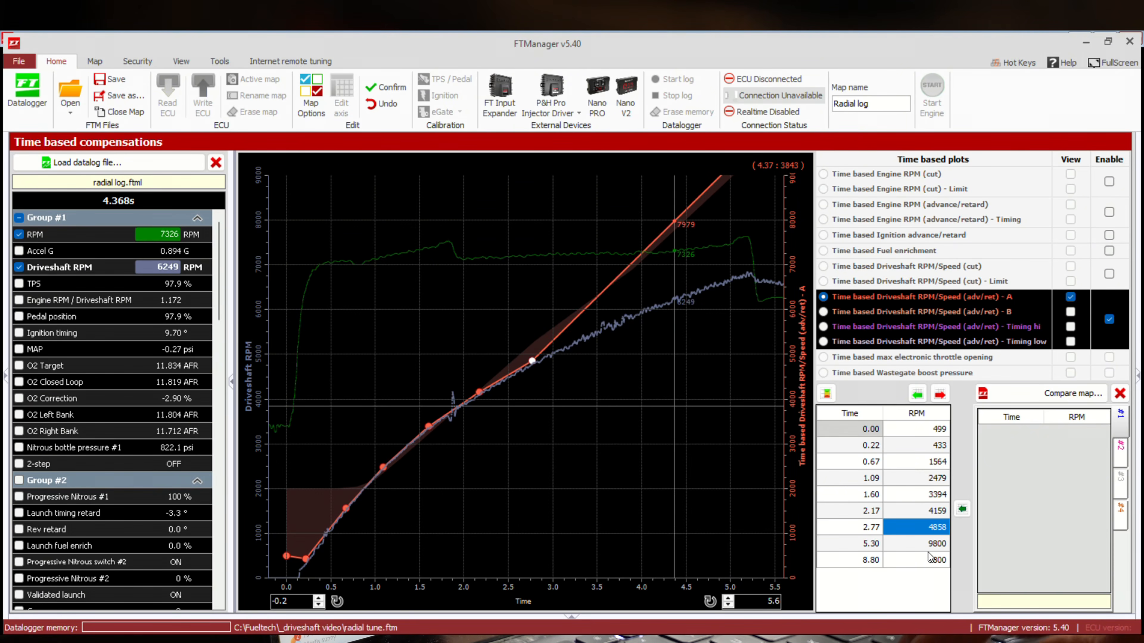
Set curve A's 5.30 s point to 5300 RPM and move it onto the logged trace at about 3.50 s and 5590 RPM.
left_click(930, 542)
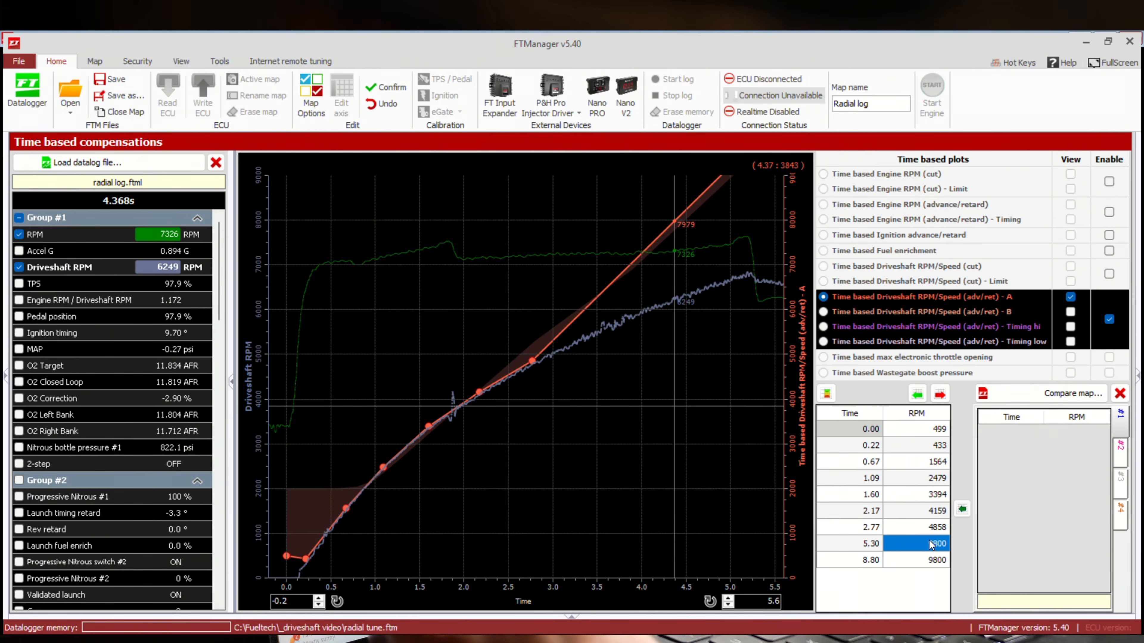
type("5")
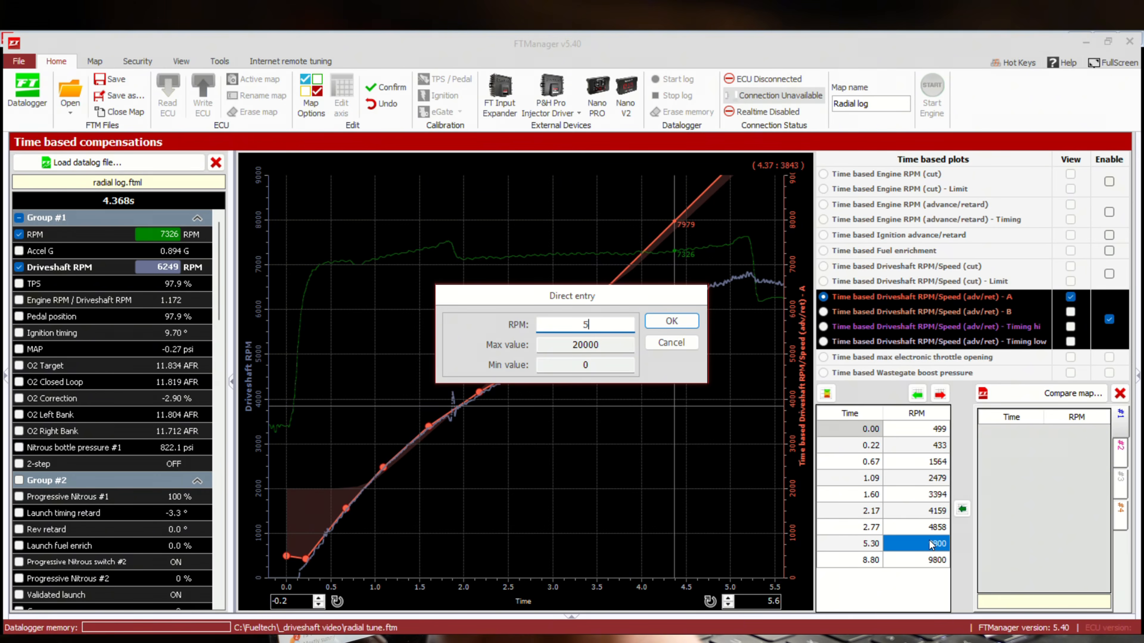
type("300")
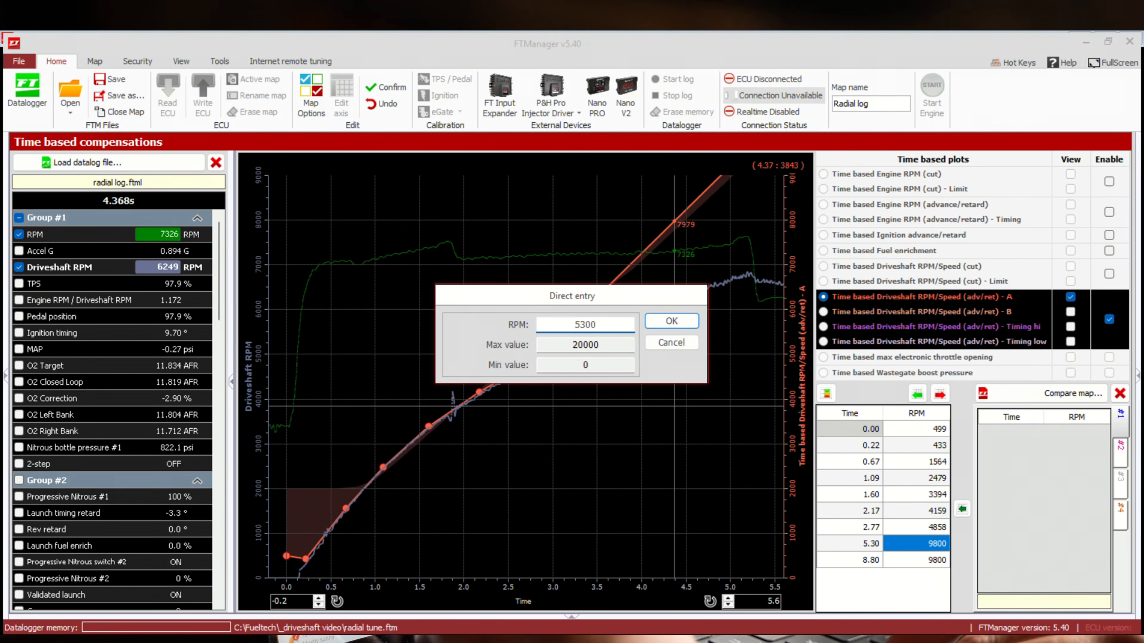
key("Return")
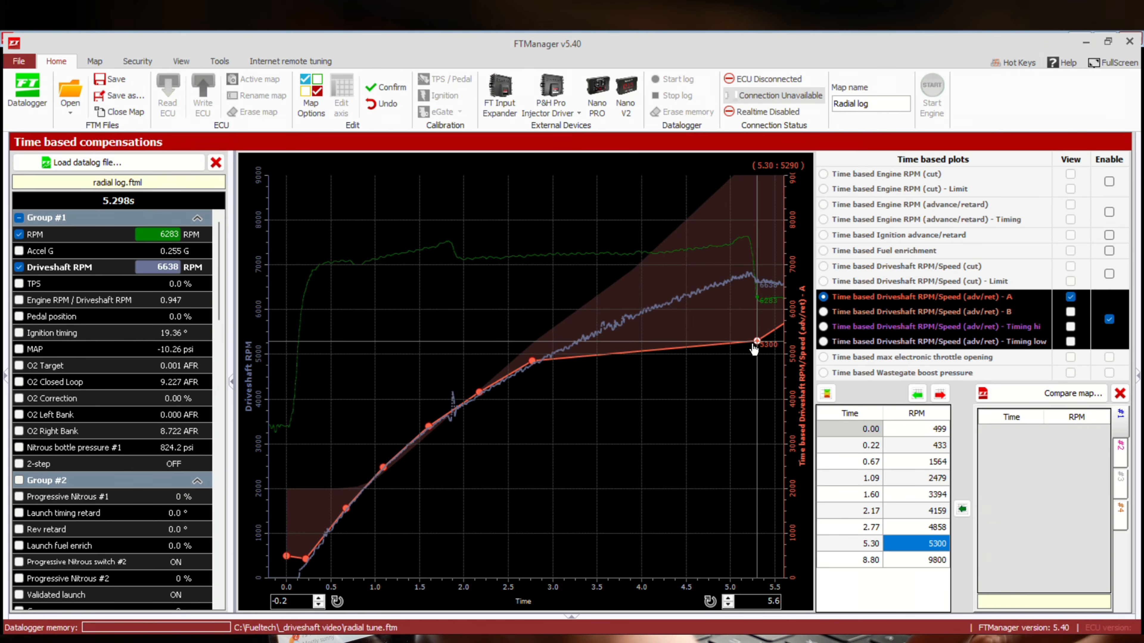
left_click_drag(754, 345, 597, 329)
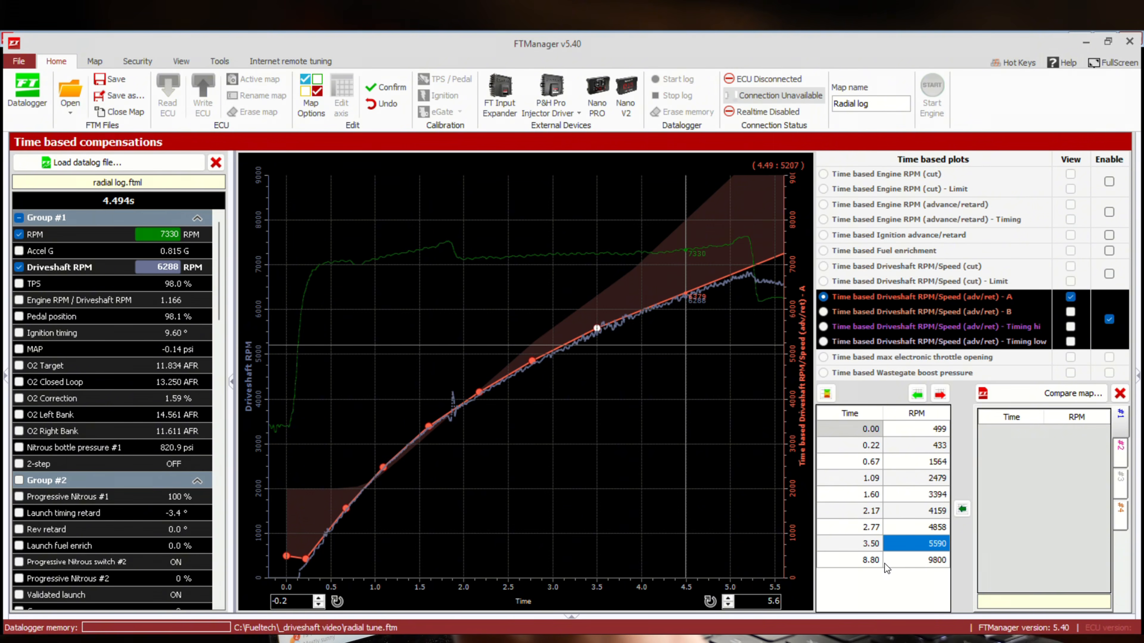
Set curve A's last point to 4.4 s and 6300 RPM, and nudge it on the plot to about 6288 RPM.
left_click(862, 560)
type("4.4")
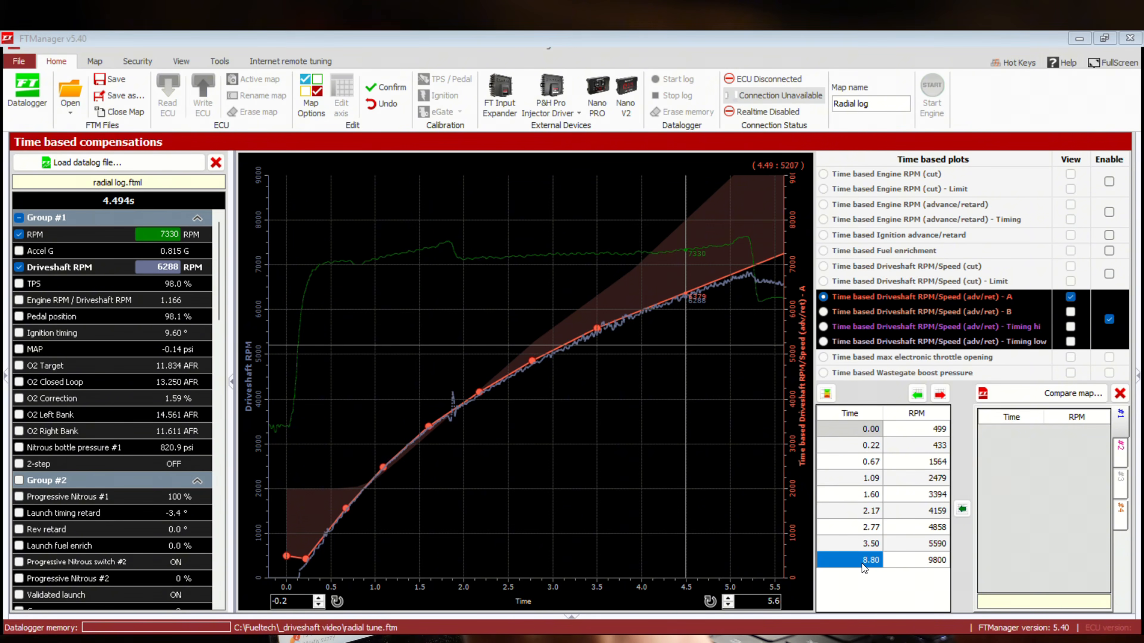
key("Return")
left_click(919, 565)
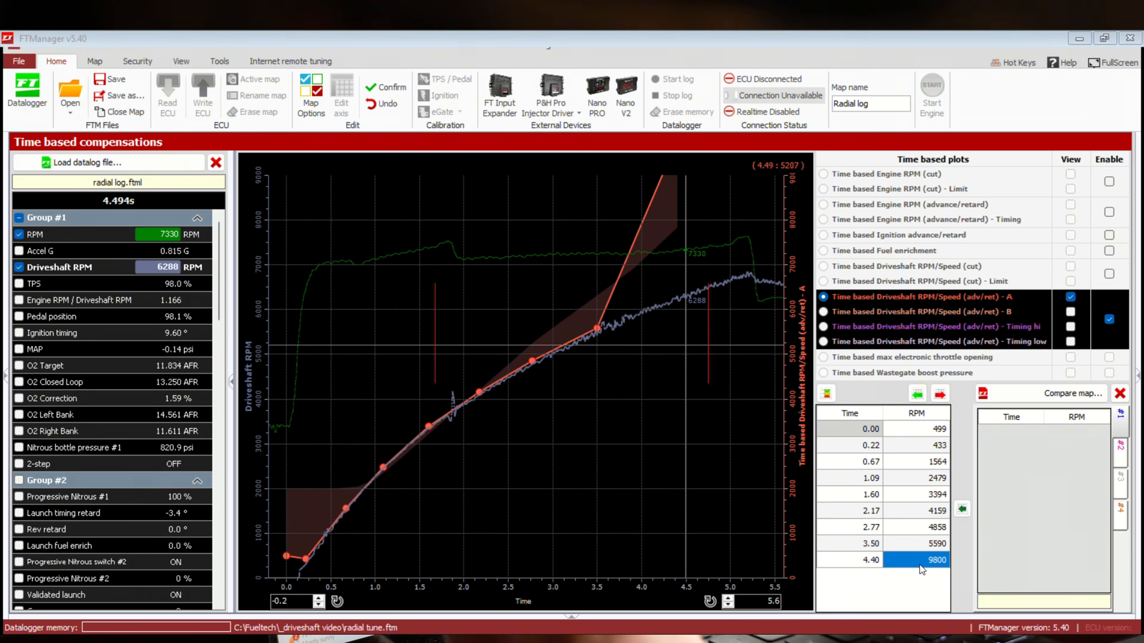
type("6300")
key("Return")
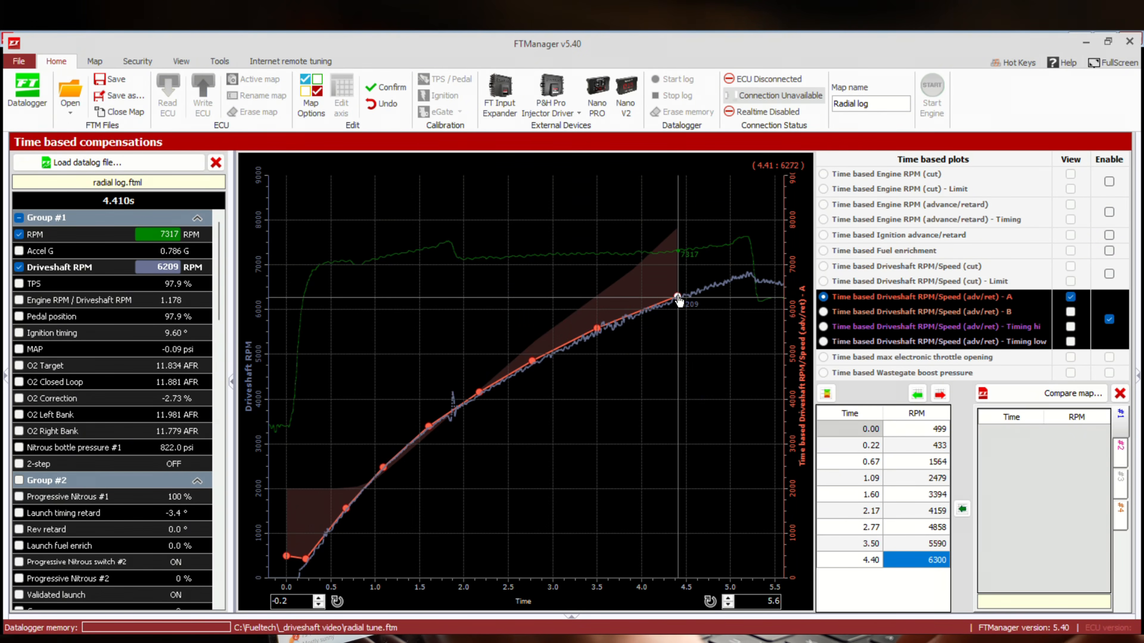
left_click_drag(679, 300, 678, 301)
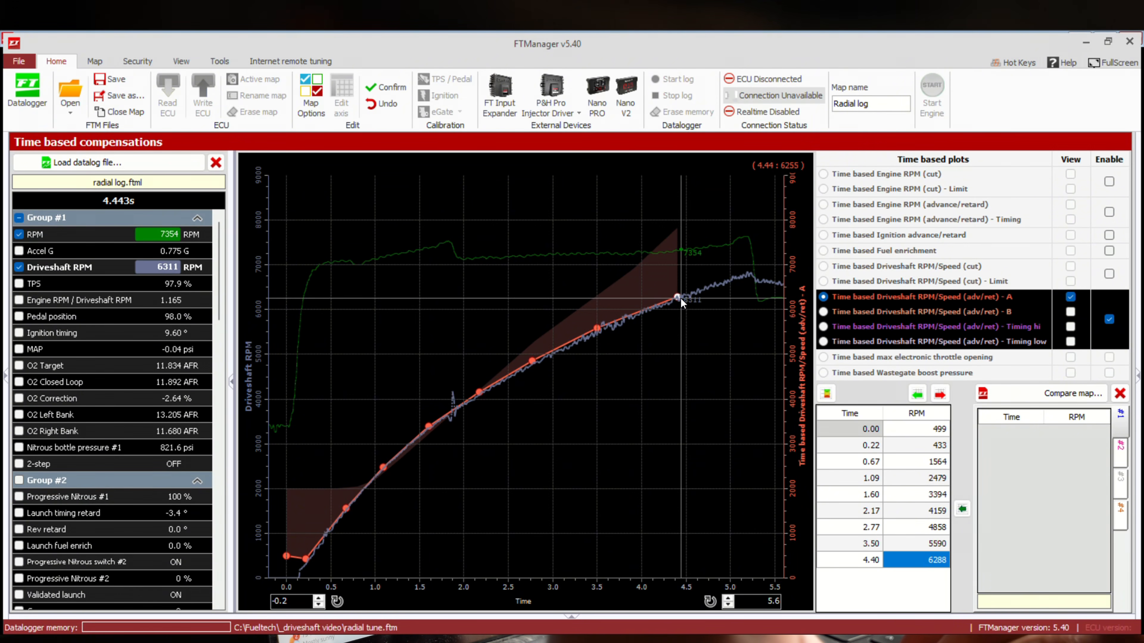
Raise curve A's last three points above the logged trace, to about 2.77 s/4957, 3.49 s/5773 and 4.38 s/6588 RPM.
left_click(596, 324)
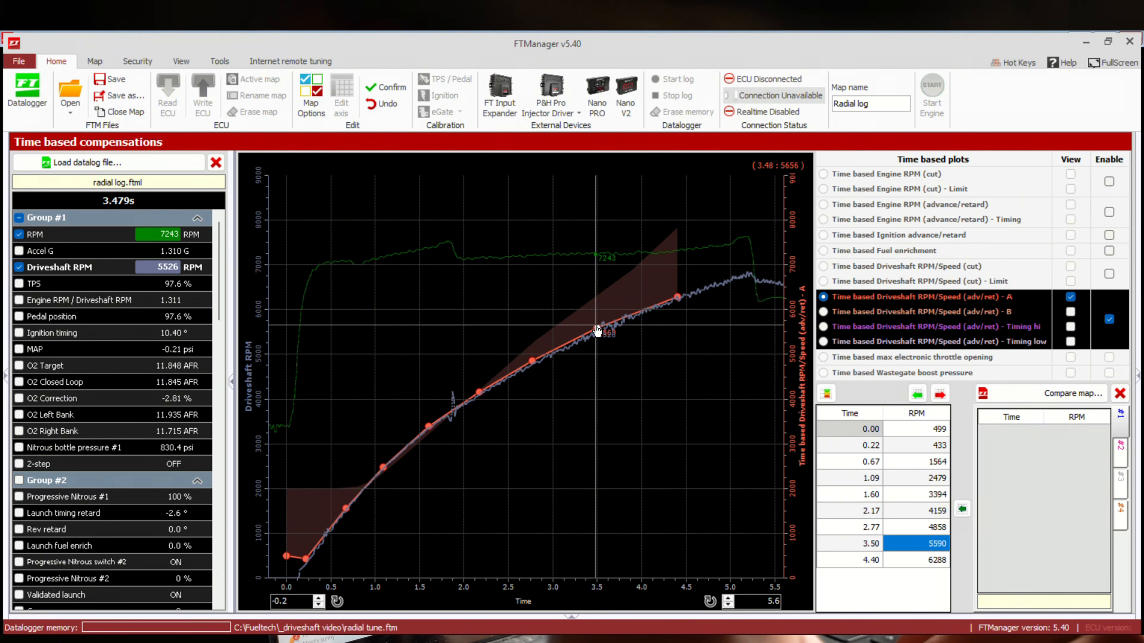
left_click(677, 298)
left_click_drag(678, 300, 676, 290)
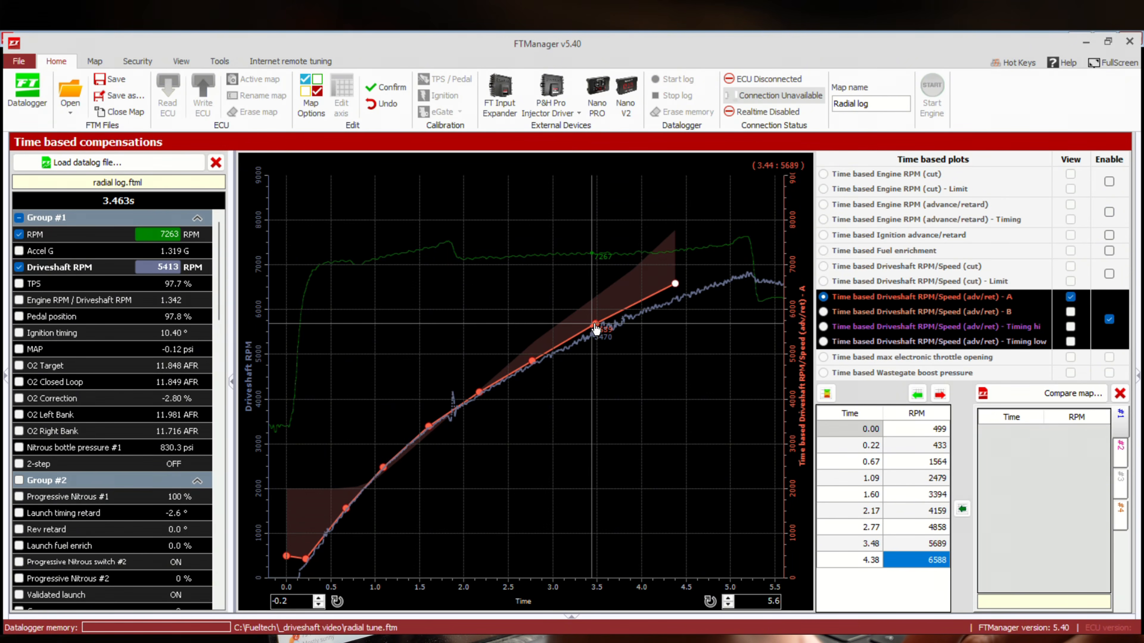
left_click_drag(595, 323, 597, 320)
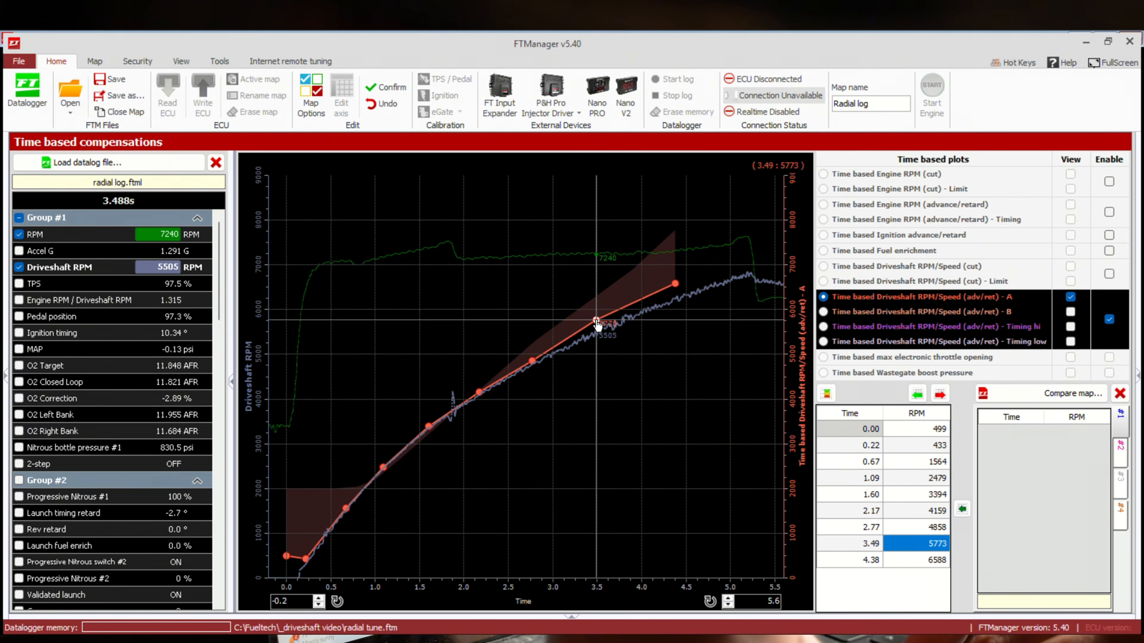
left_click(532, 362)
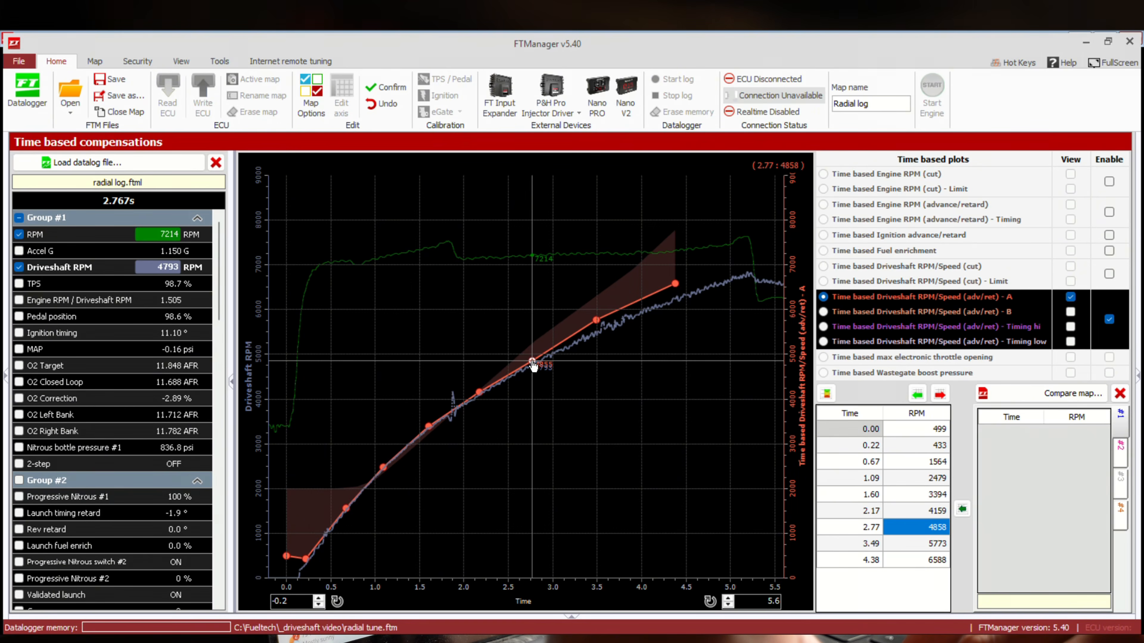
left_click_drag(532, 363, 532, 357)
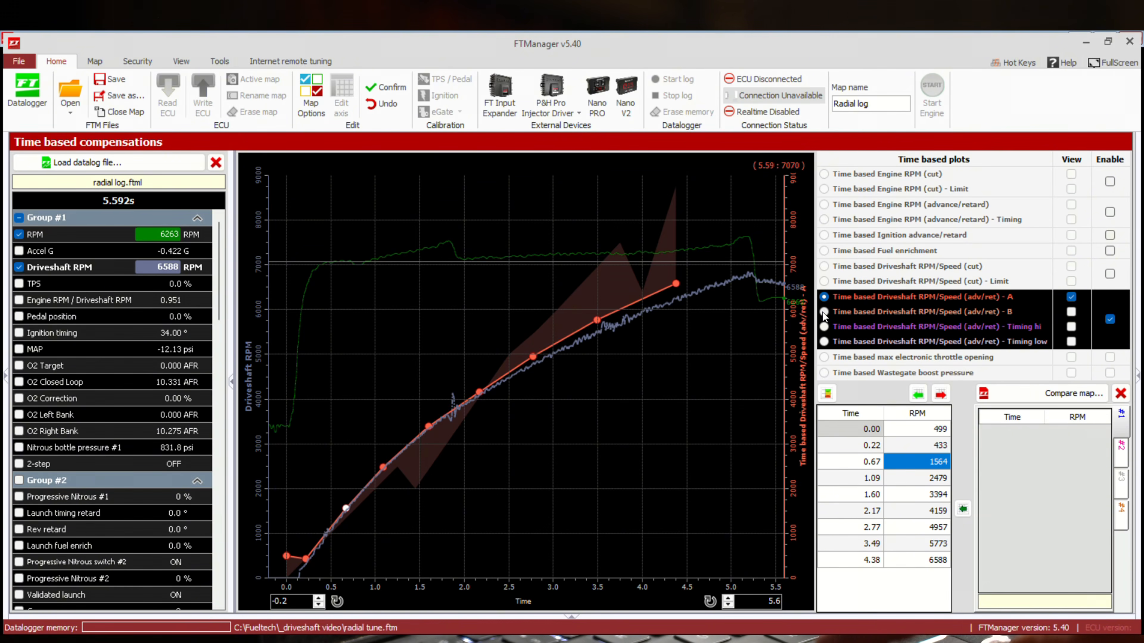
left_click(823, 312)
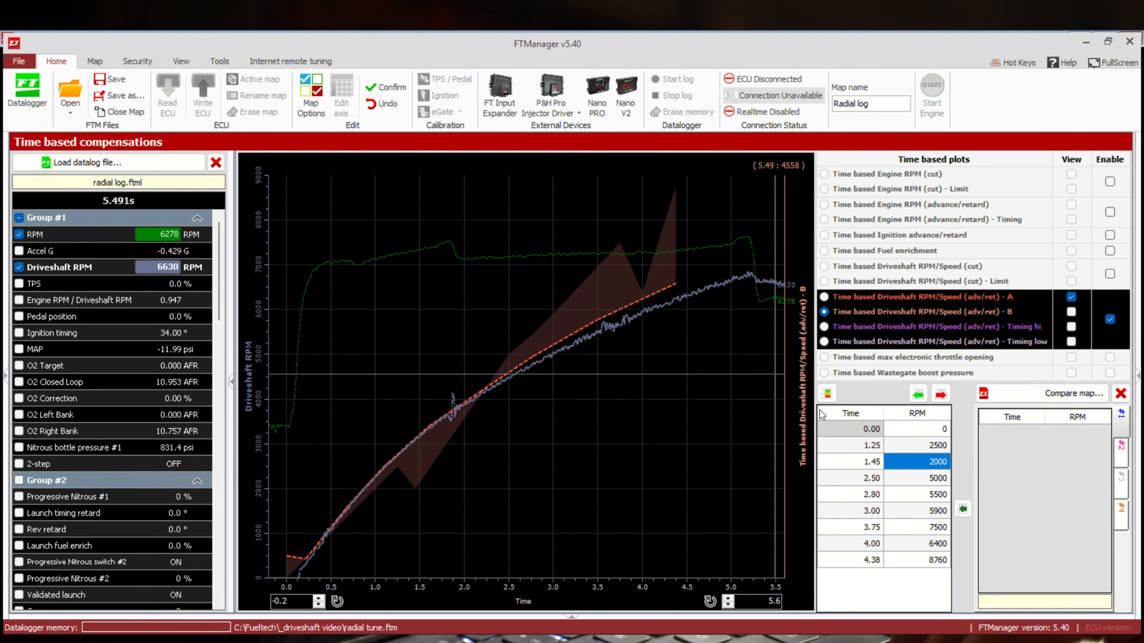
left_click(920, 393)
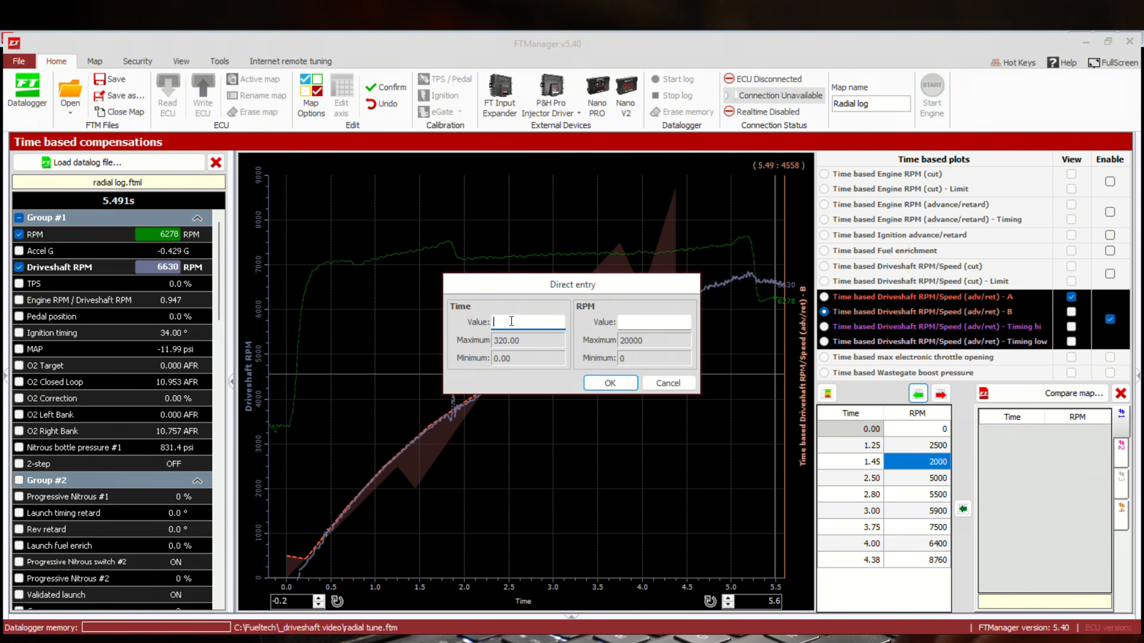
left_click(666, 383)
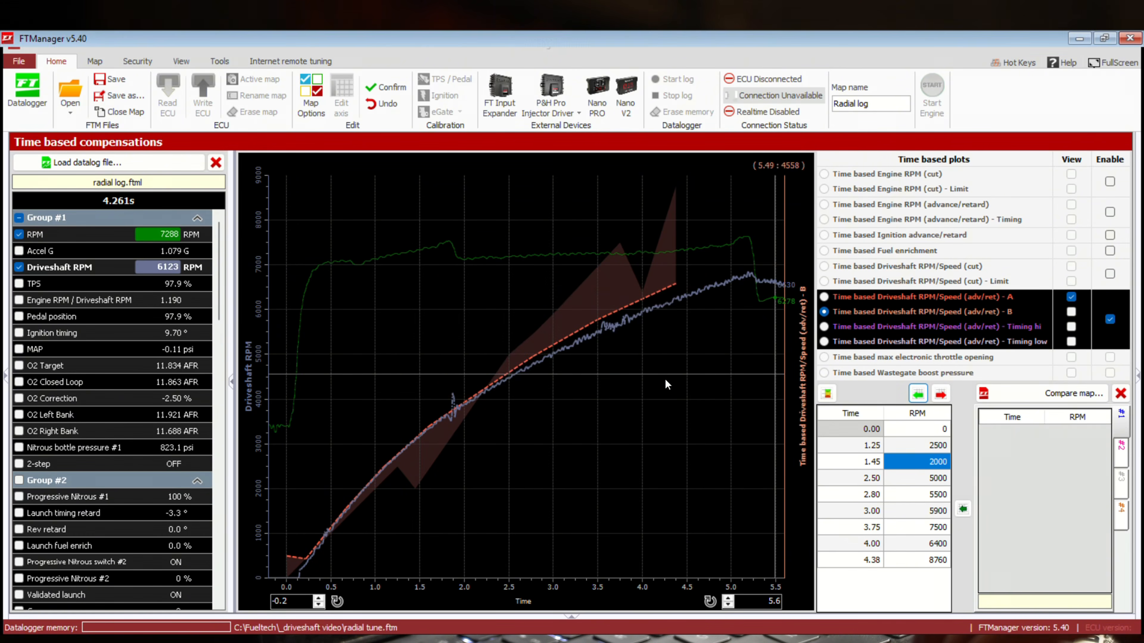
left_click(826, 394)
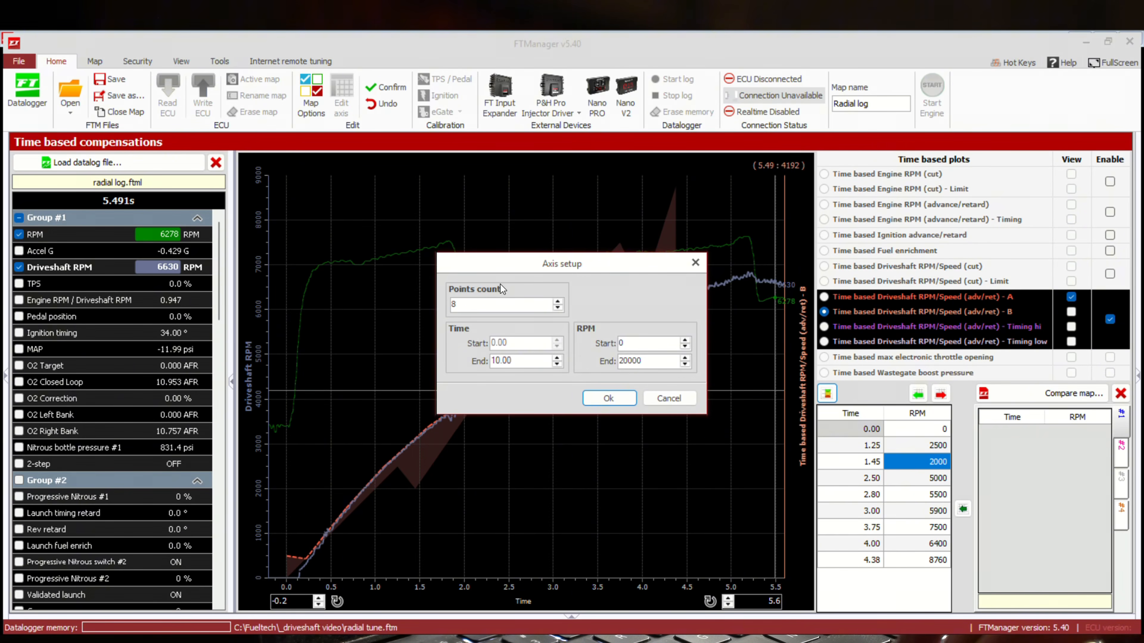
left_click(669, 399)
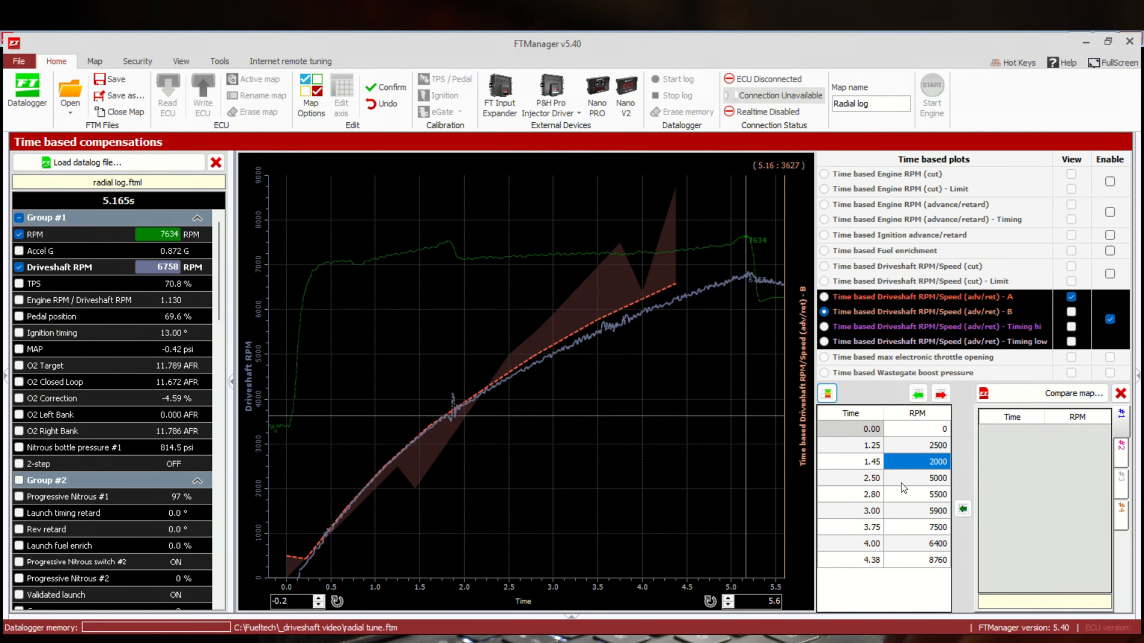
Copy all time values from driveshaft curve A and paste them over the time values of curve B.
left_click(824, 297)
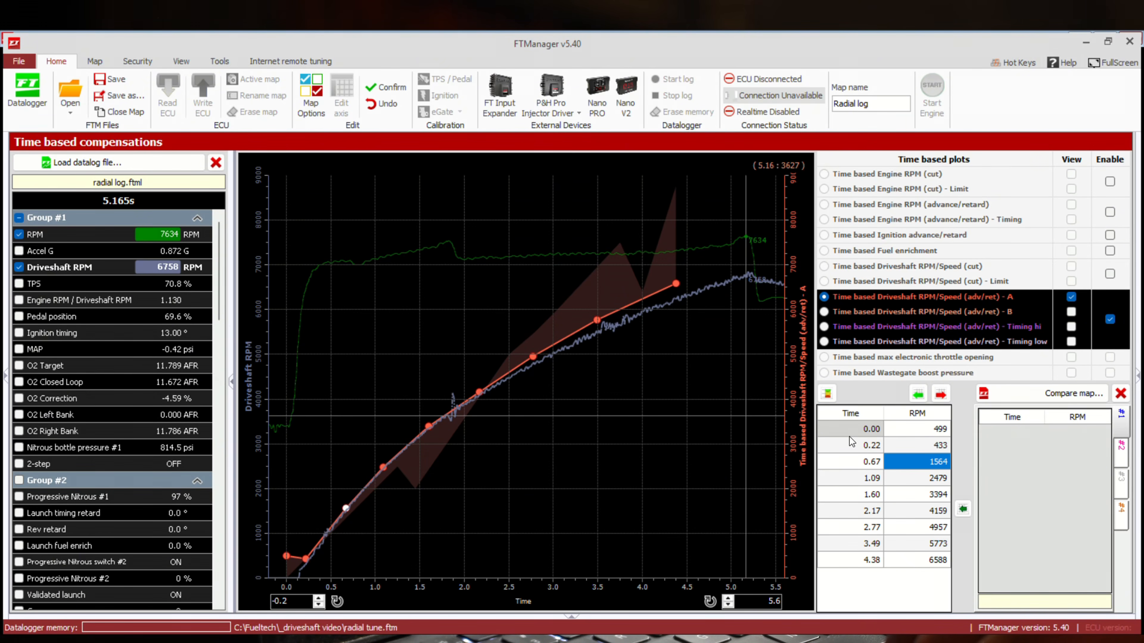
left_click_drag(849, 437, 842, 565)
key("ctrl+c")
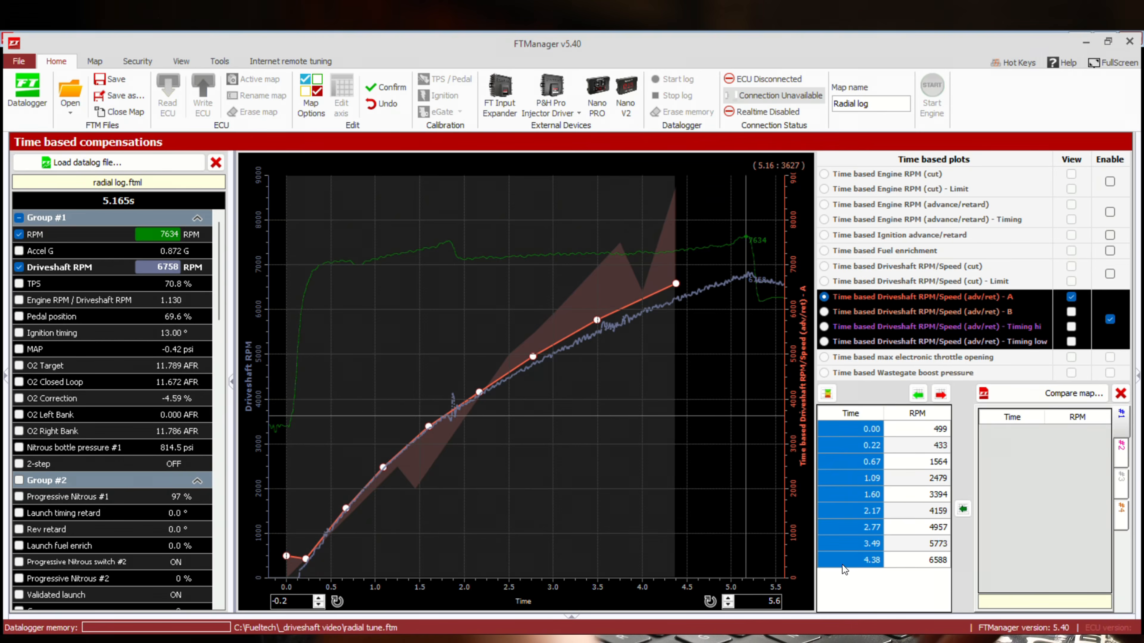
left_click(824, 312)
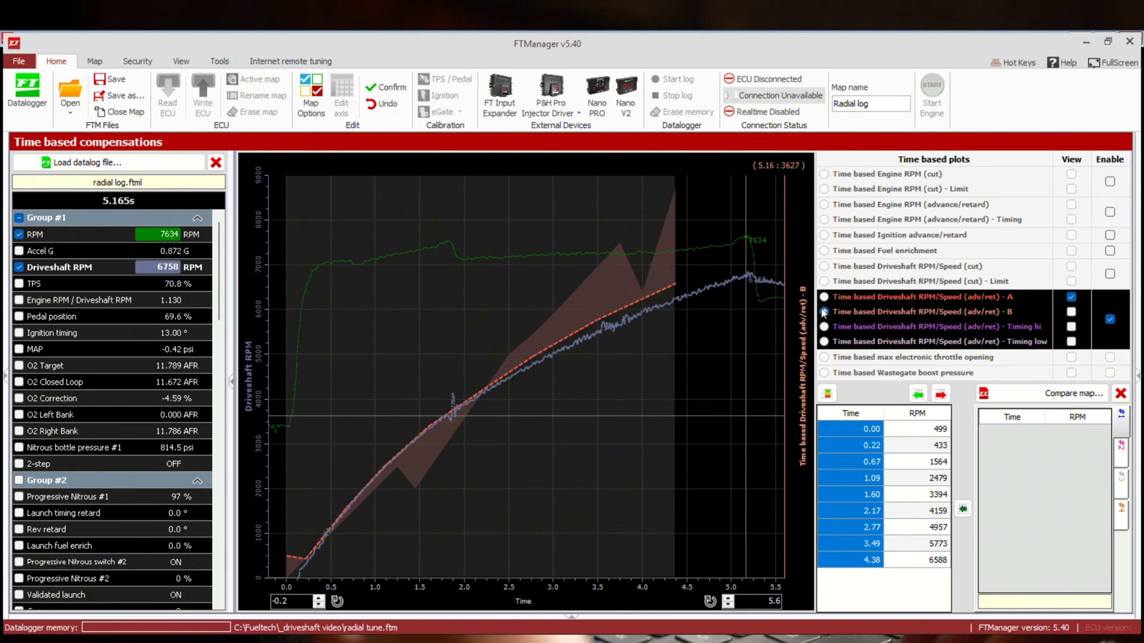
left_click(854, 428)
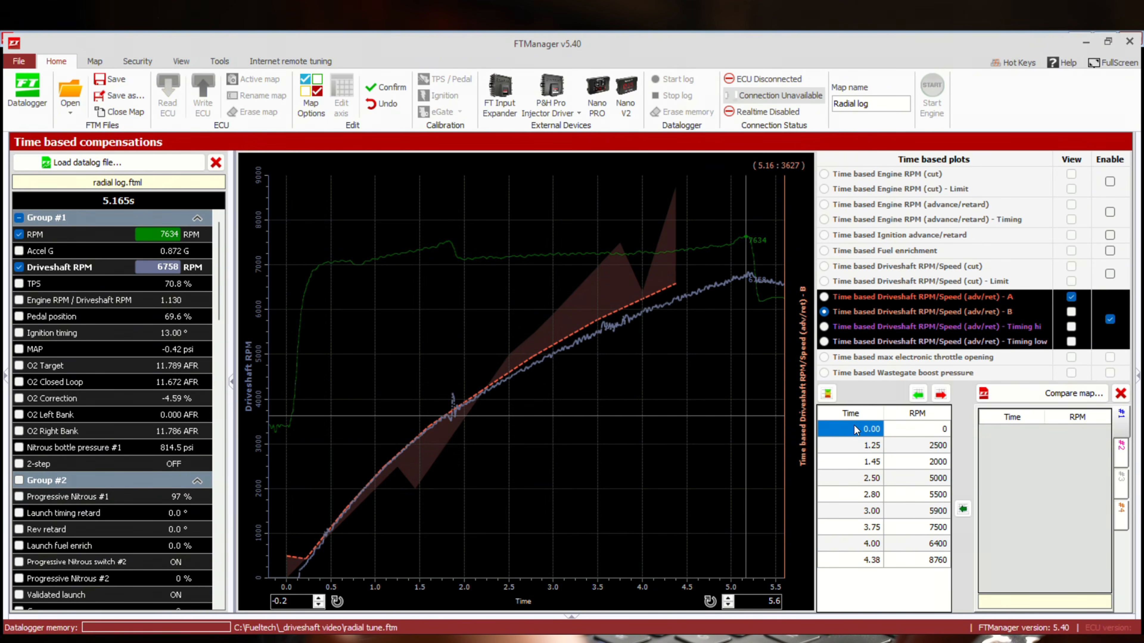
left_click_drag(854, 426, 846, 562)
key("ctrl+v")
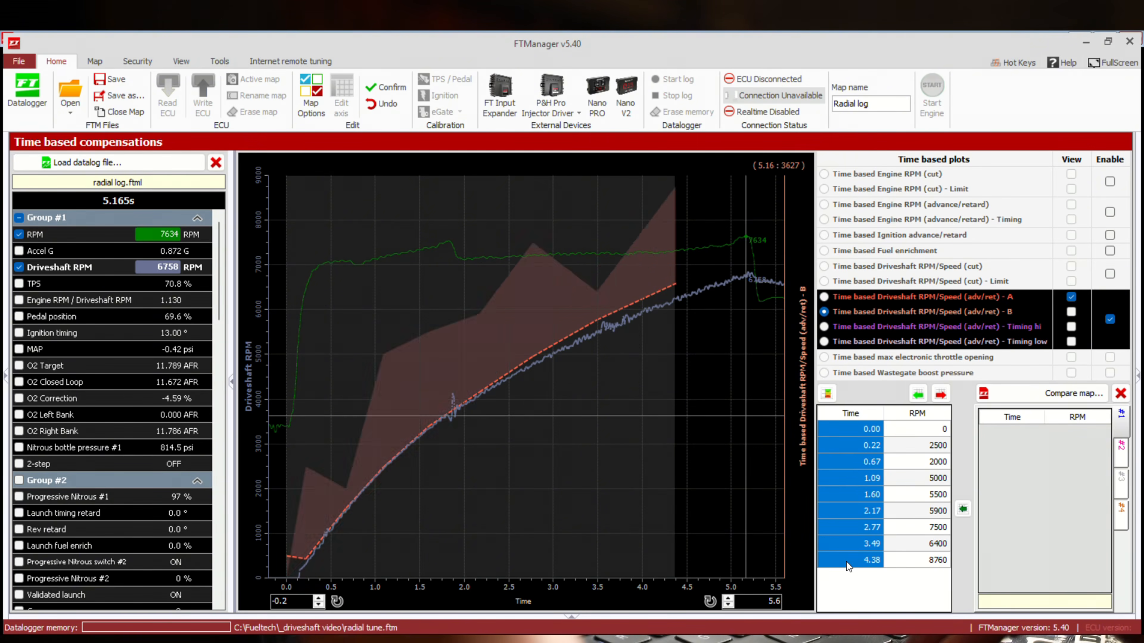
Copy all RPM values from driveshaft curve A over the RPM values of curve B, and show curve B on the plot.
left_click(824, 297)
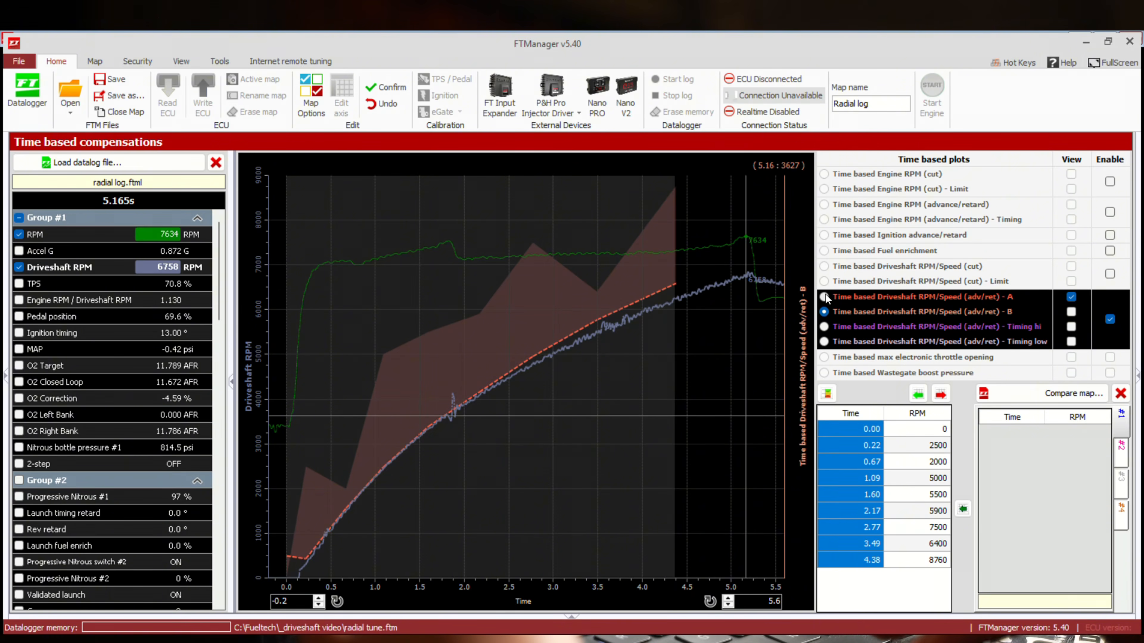
left_click(916, 425)
left_click_drag(916, 426, 911, 561)
key("ctrl+c")
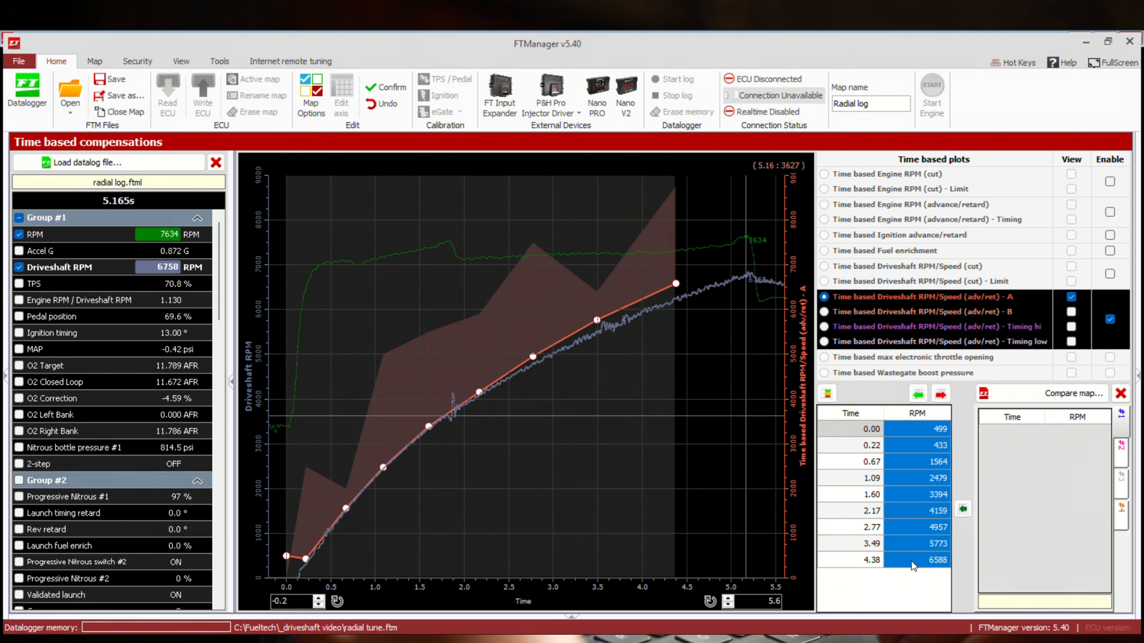
left_click(824, 312)
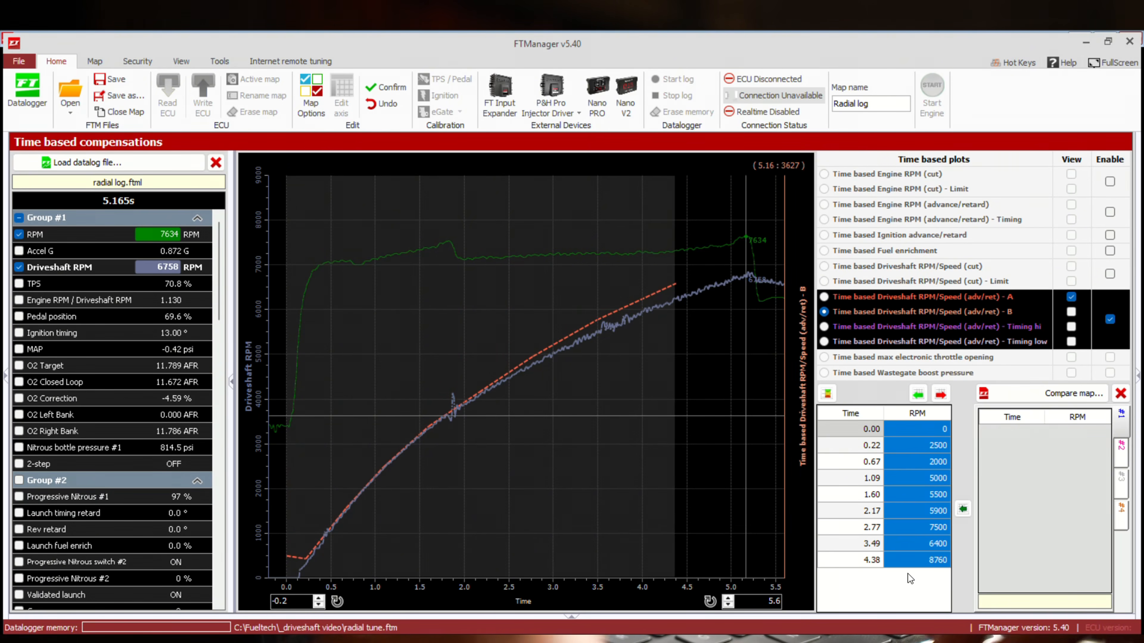
key("ctrl+v")
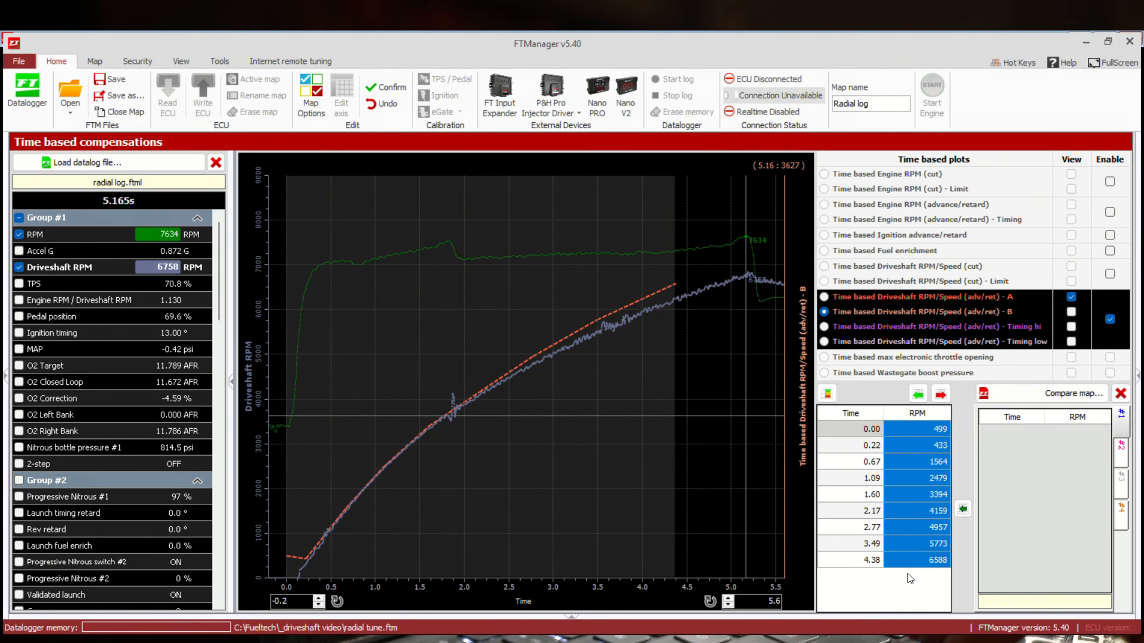
left_click(1075, 313)
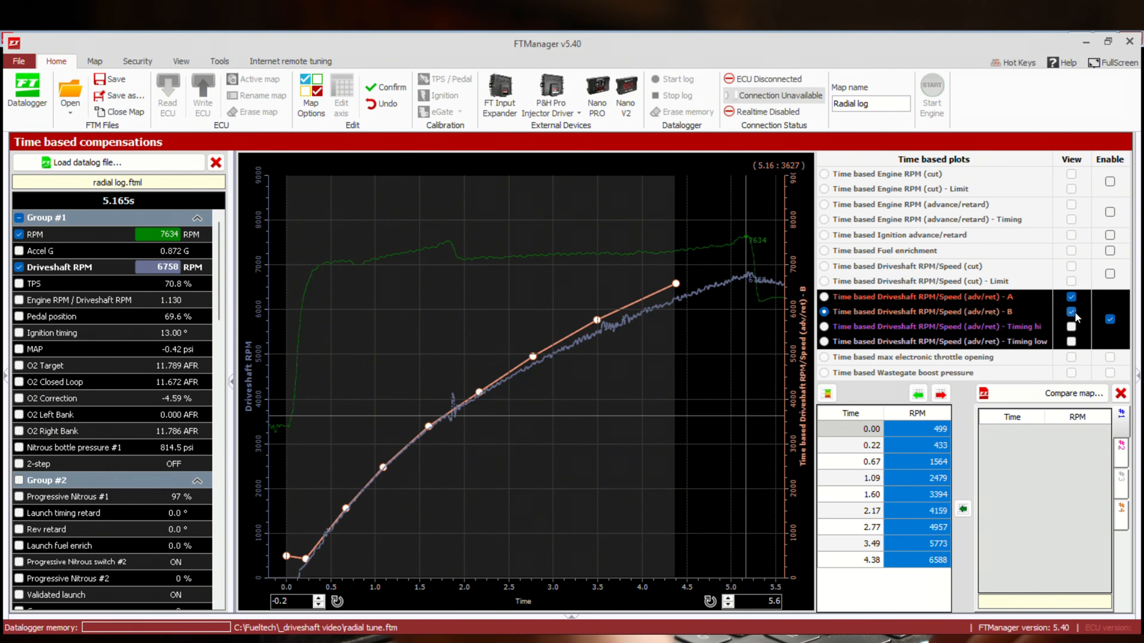
Add 200 RPM to all points of driveshaft curve B.
left_click_drag(929, 430, 921, 552)
key("Return")
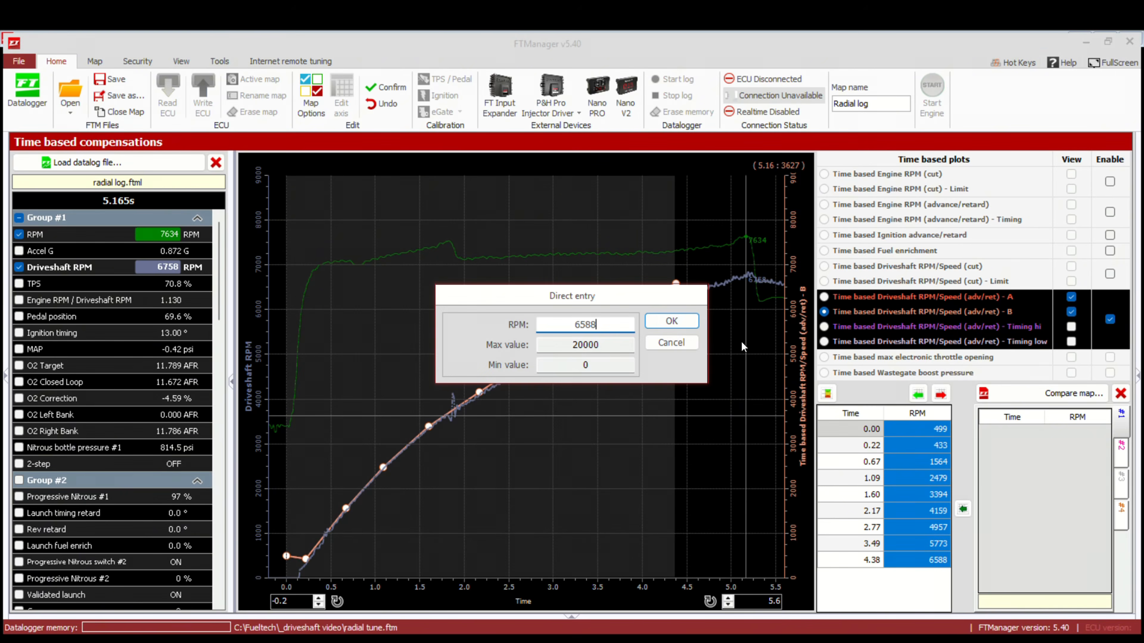
left_click(683, 343)
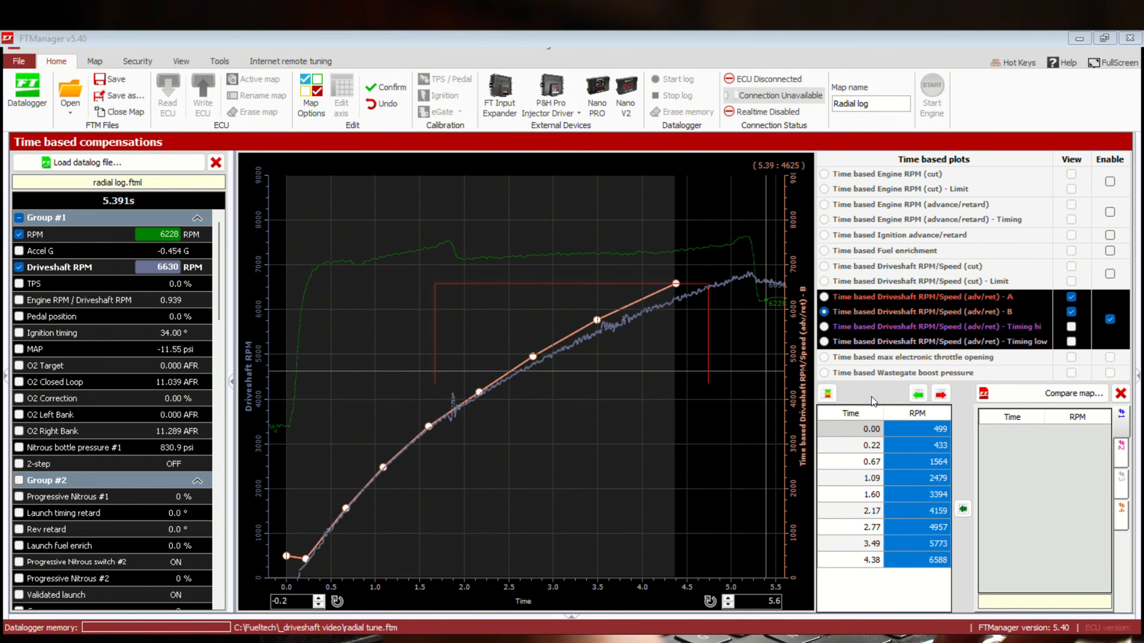
key("plus")
type("2")
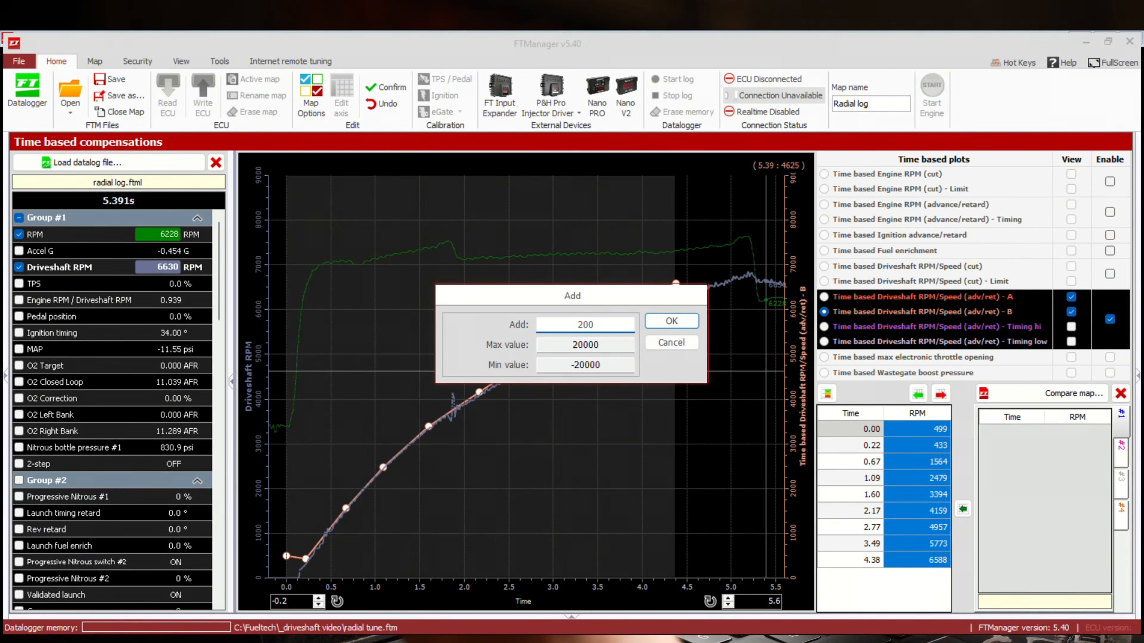
type("00")
key("Return")
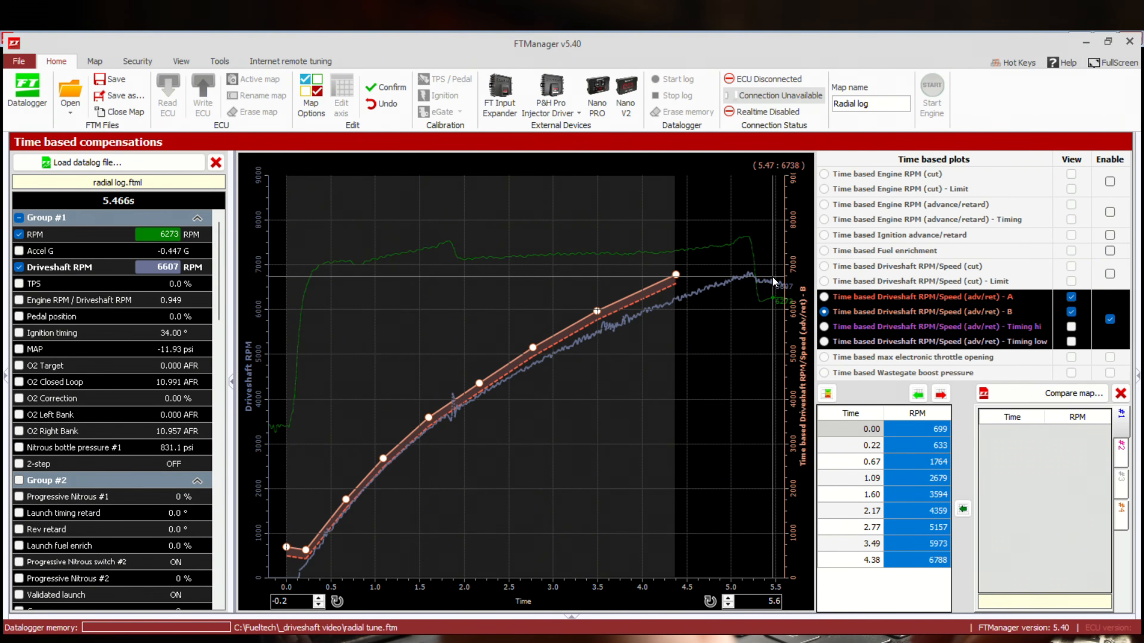
Set all four timing values of the driveshaft Timing low table to -1.0.
left_click(824, 342)
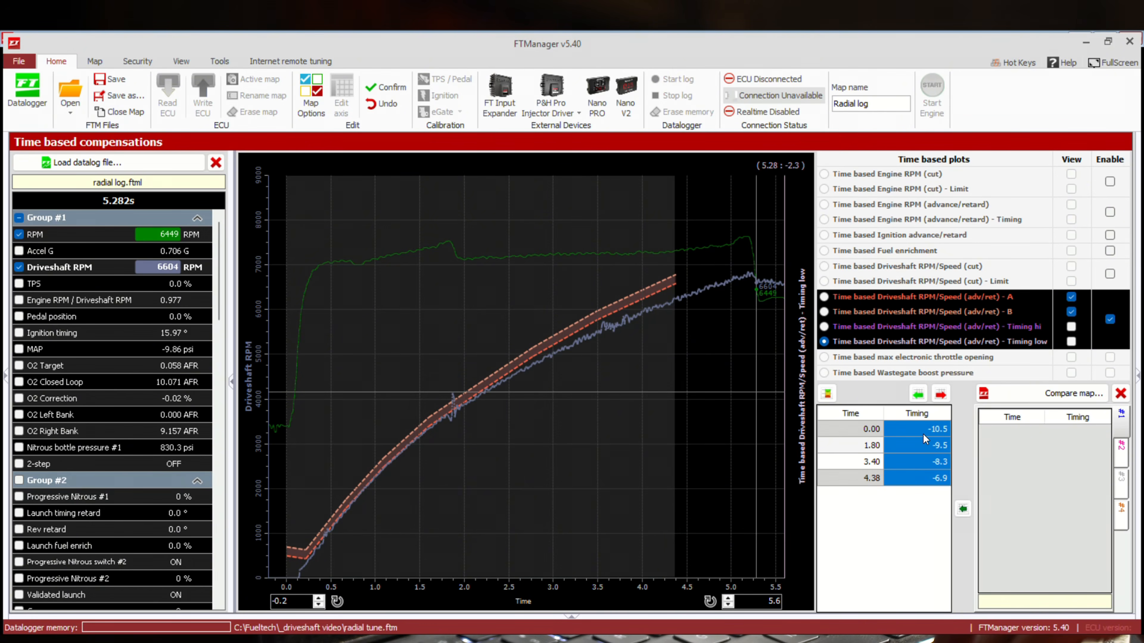
left_click(913, 427)
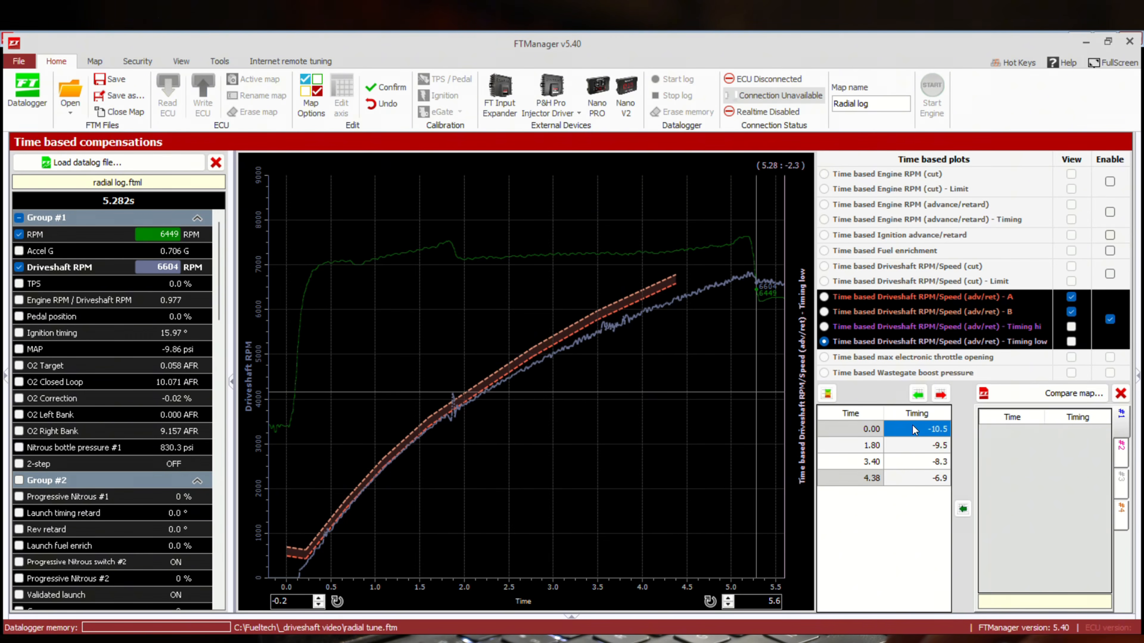
left_click_drag(913, 426, 906, 487)
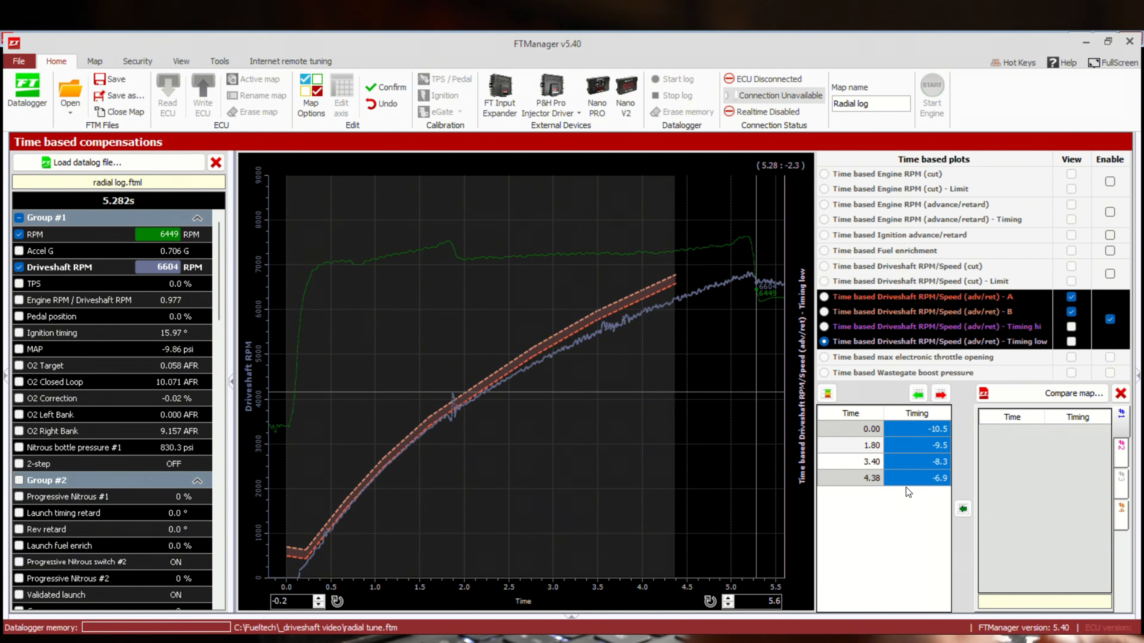
type("-1")
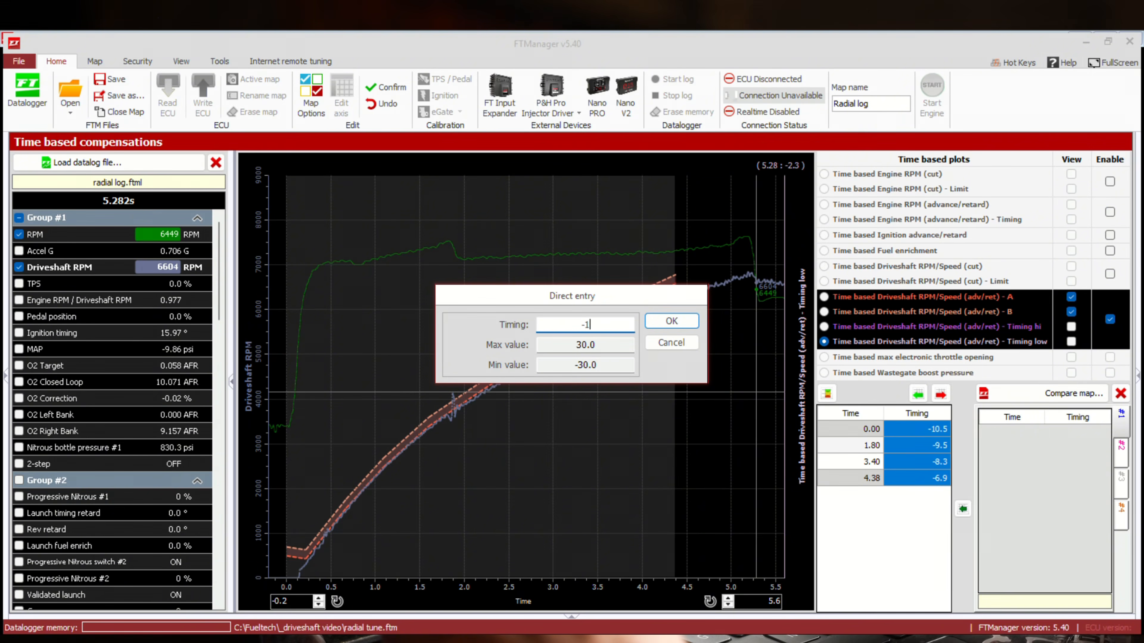
key("Return")
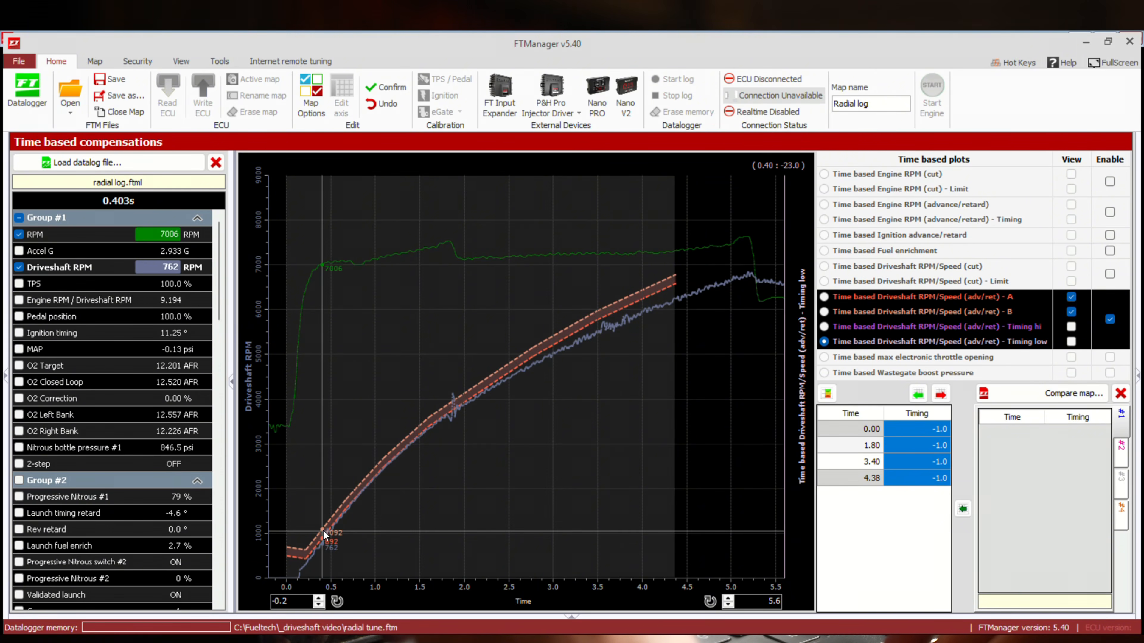
Set all four timing values of the driveshaft Timing hi table to -9.0.
left_click(823, 327)
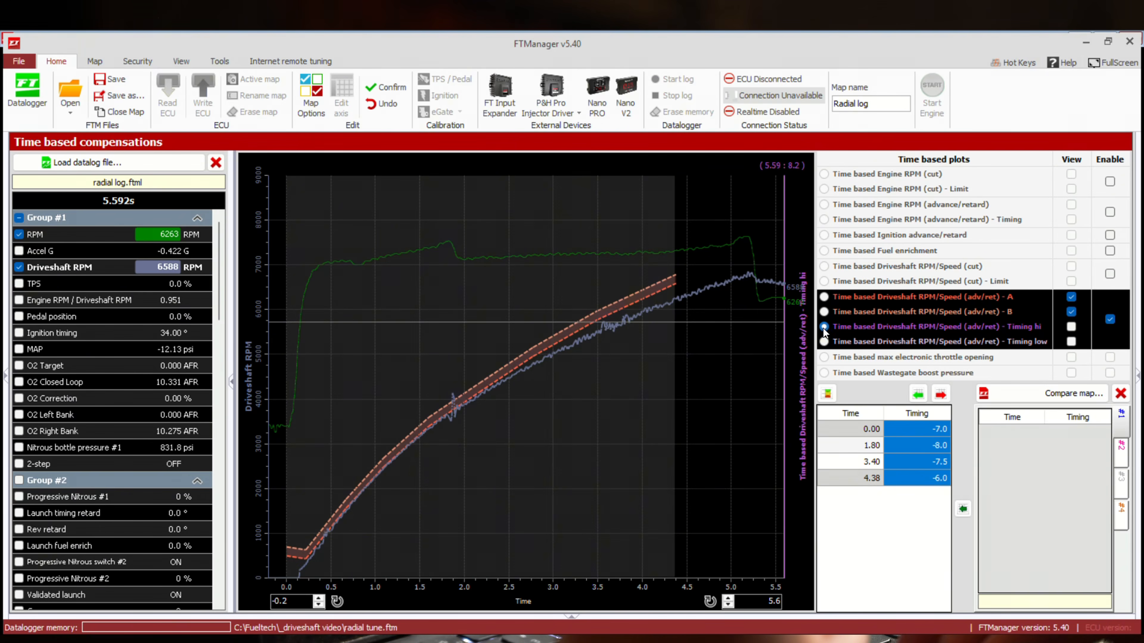
left_click(915, 427)
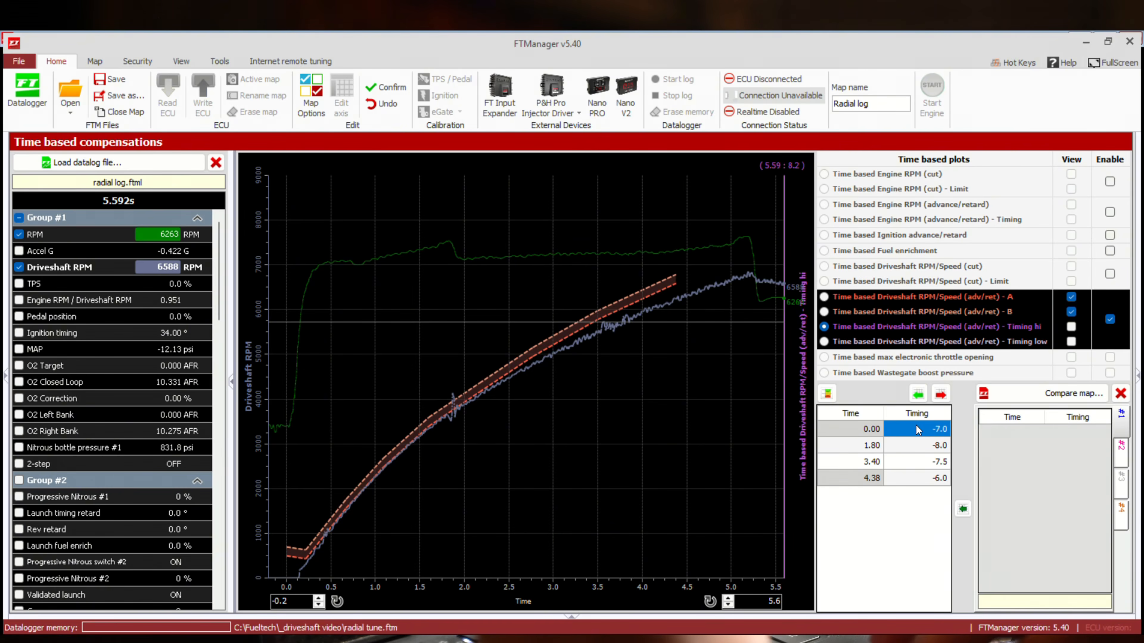
left_click_drag(916, 426, 915, 481)
key("Return")
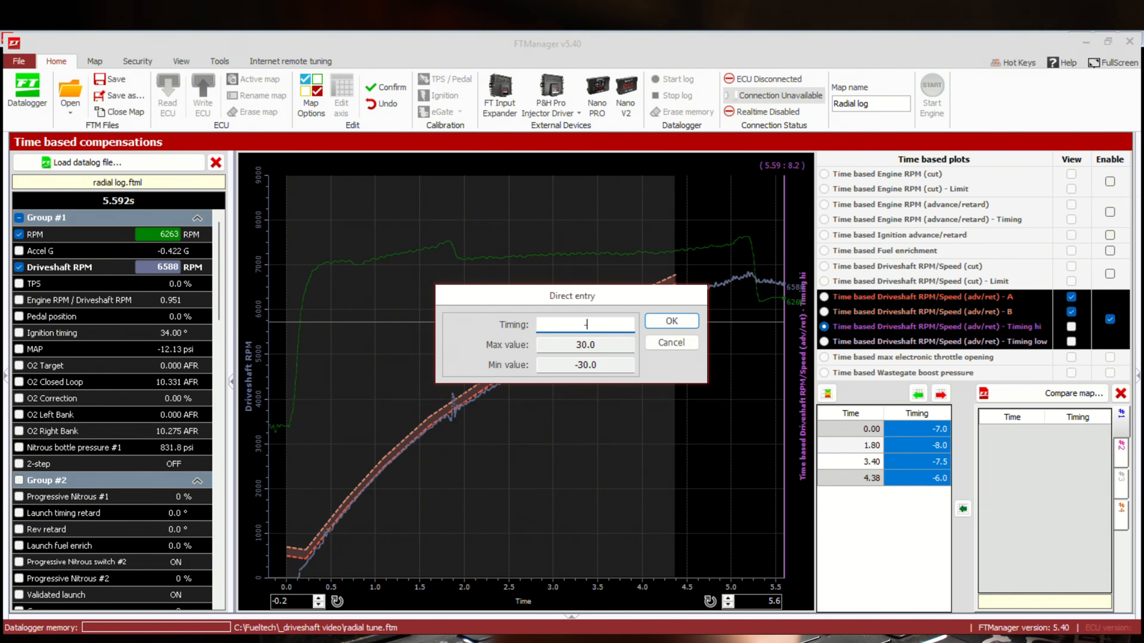
key("Return")
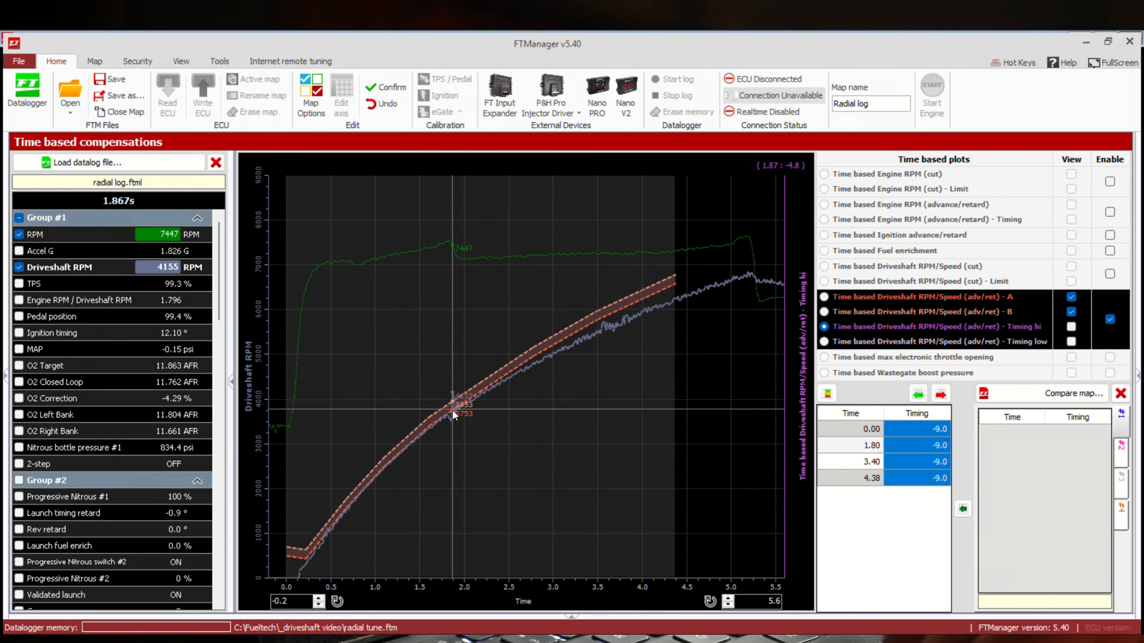
left_click(101, 264)
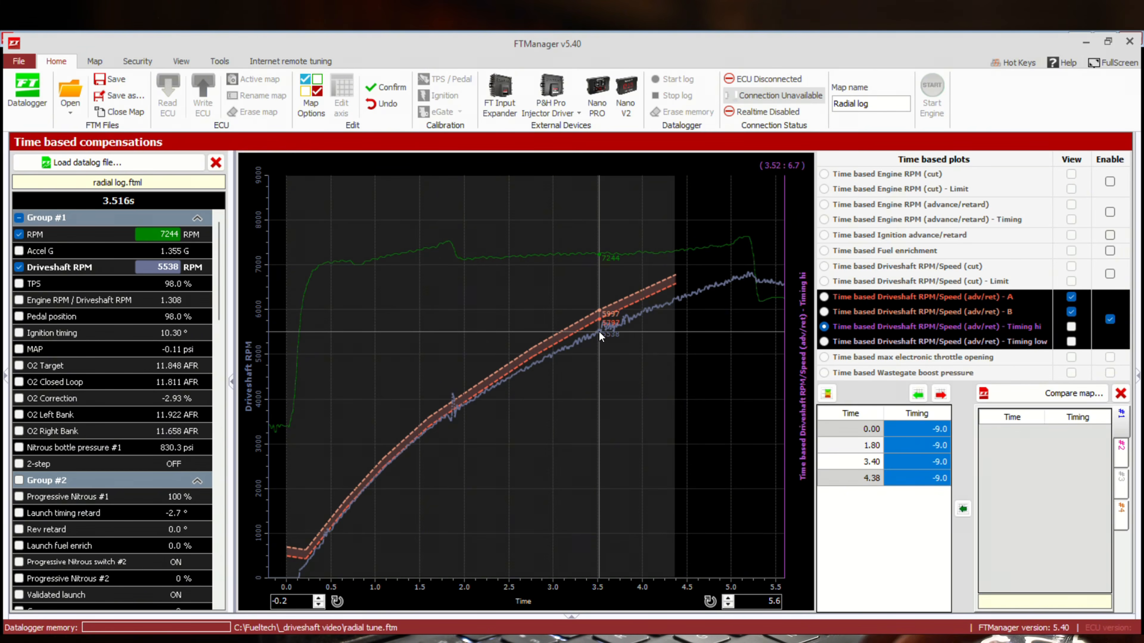
Add 50 RPM to the first five points of driveshaft curve A, from 0.00 to 1.60 s.
left_click(823, 297)
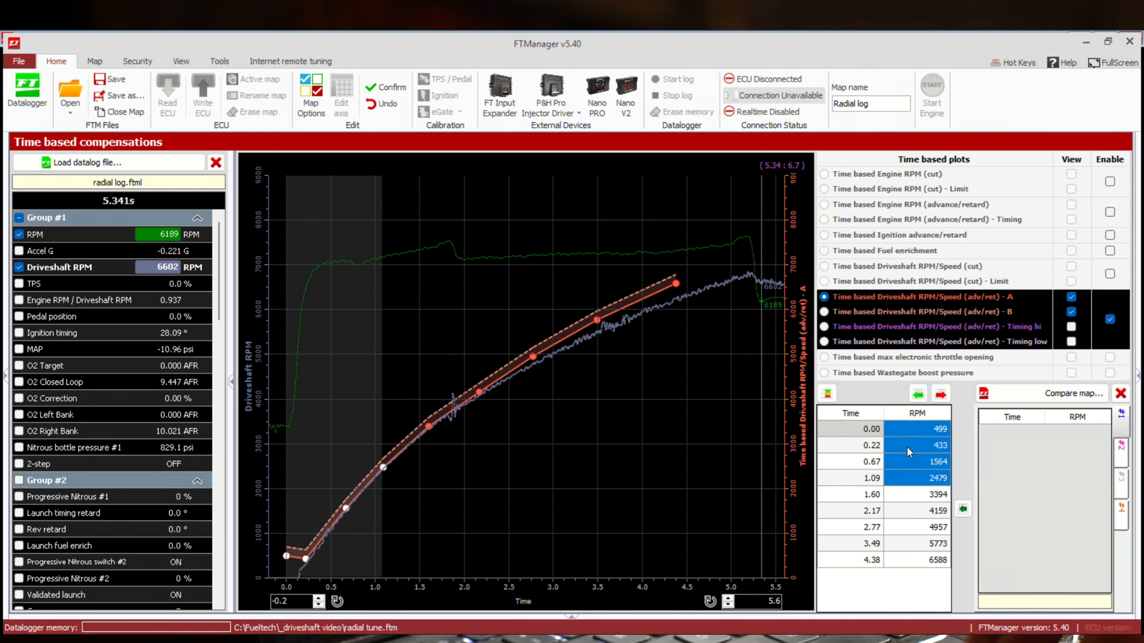
left_click(907, 456)
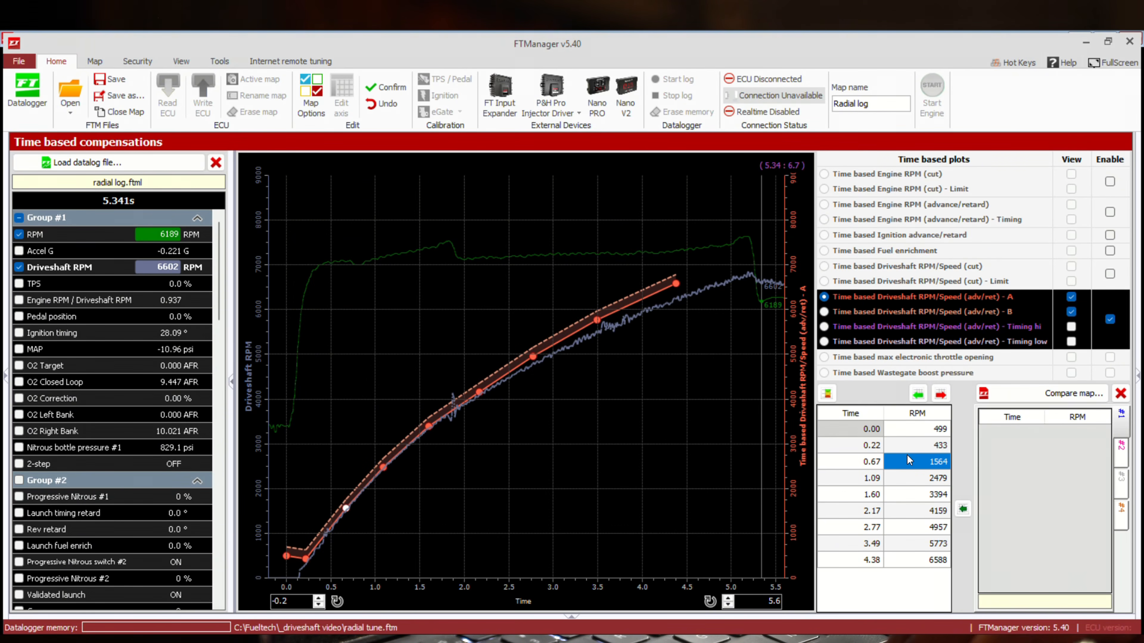
left_click_drag(908, 429, 903, 495)
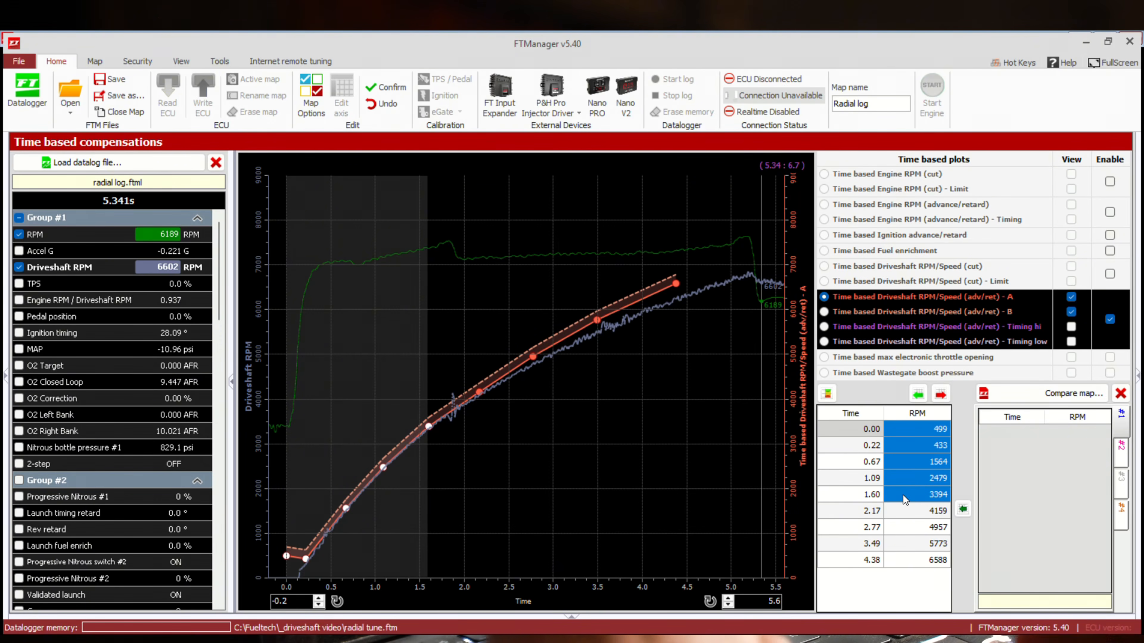
key("plus")
type("50")
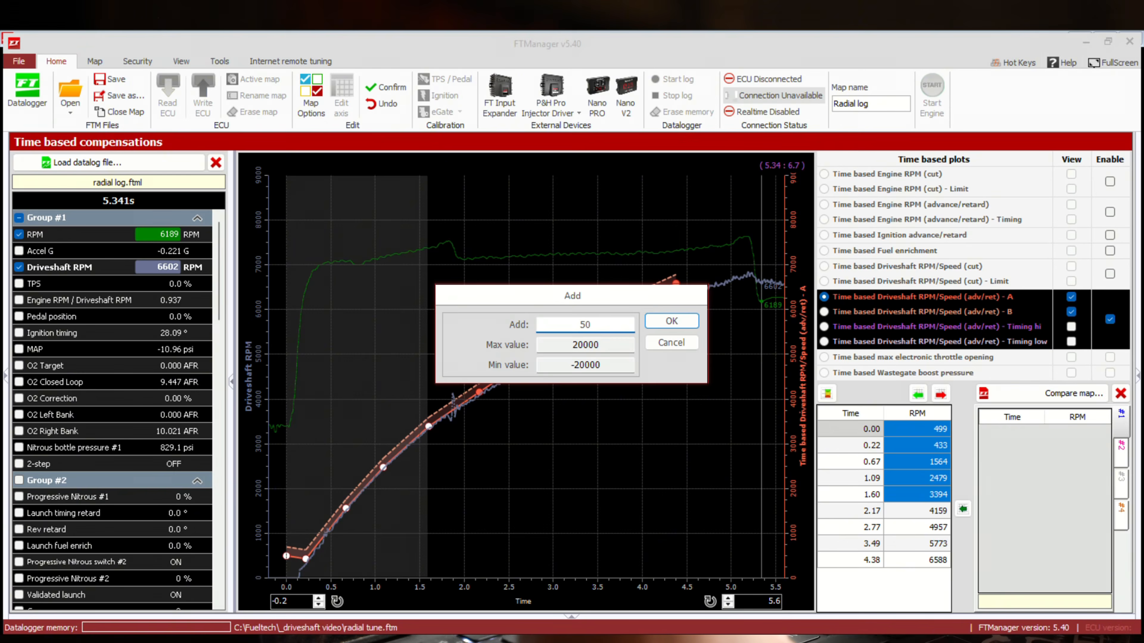
key("Return")
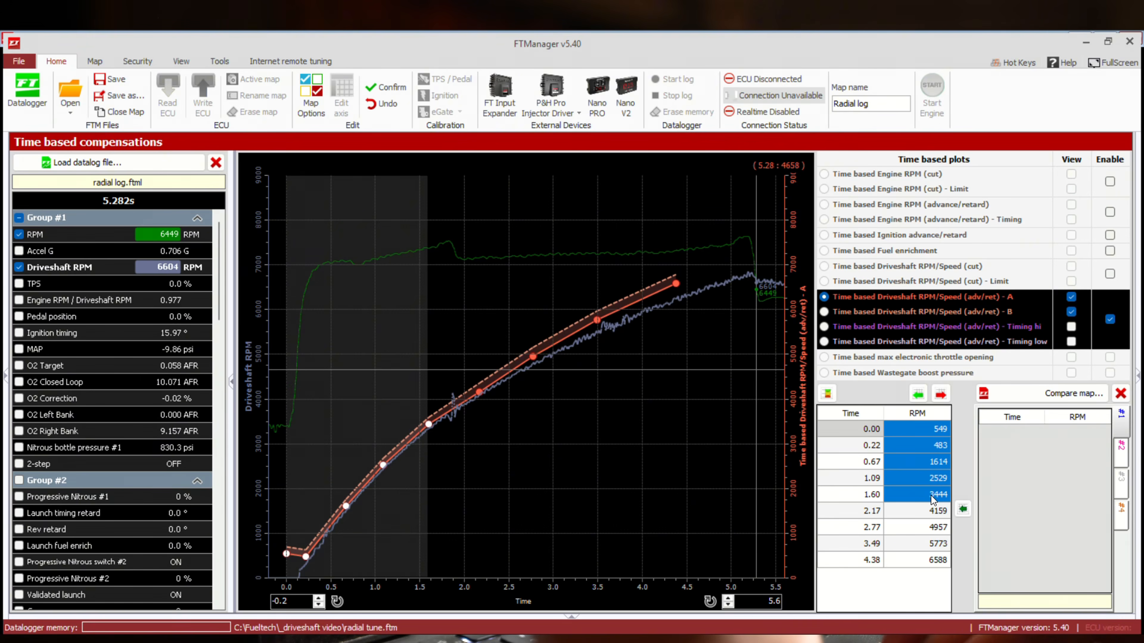
Add 50 RPM to the first five points of driveshaft curve B, from 0.00 to 1.60 s.
left_click(824, 311)
left_click(917, 435)
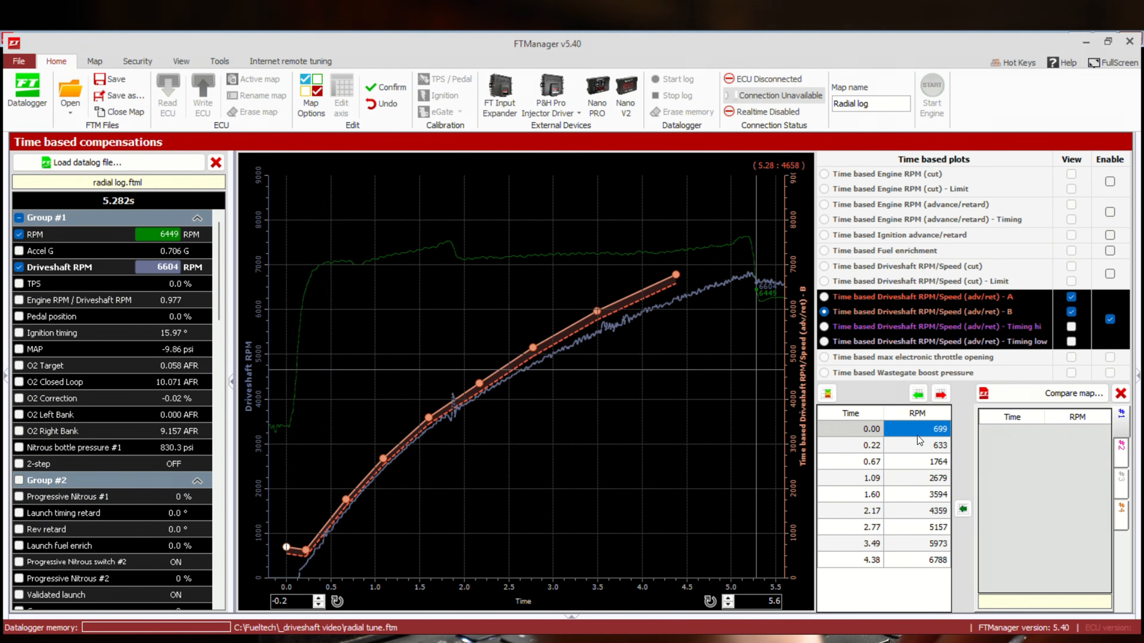
left_click_drag(917, 435, 915, 492)
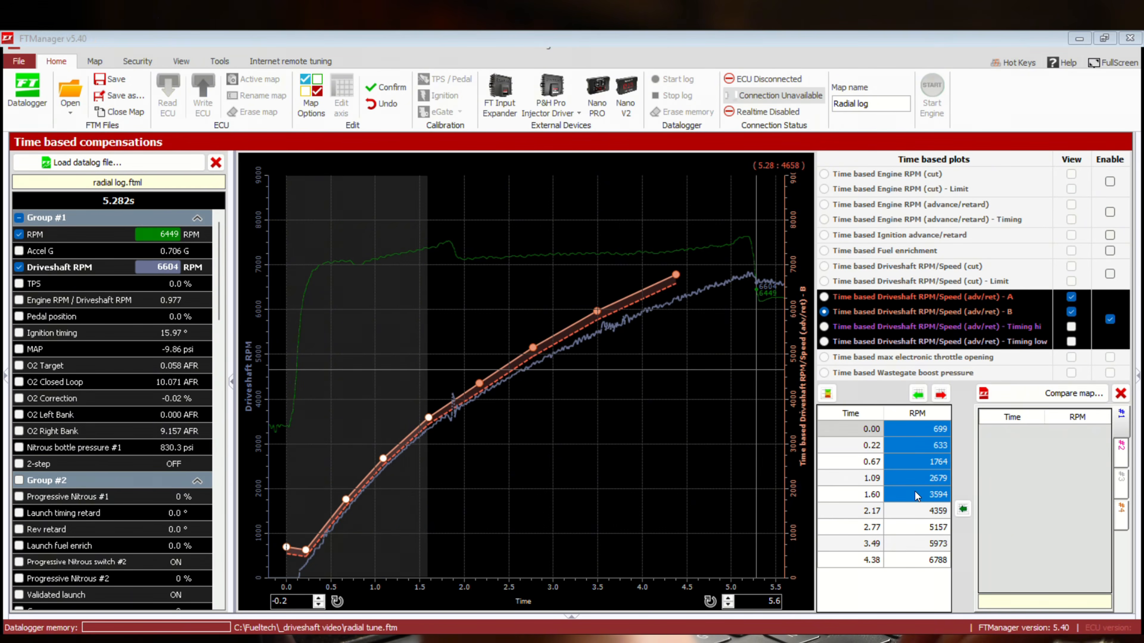
key("Return")
left_click(672, 342)
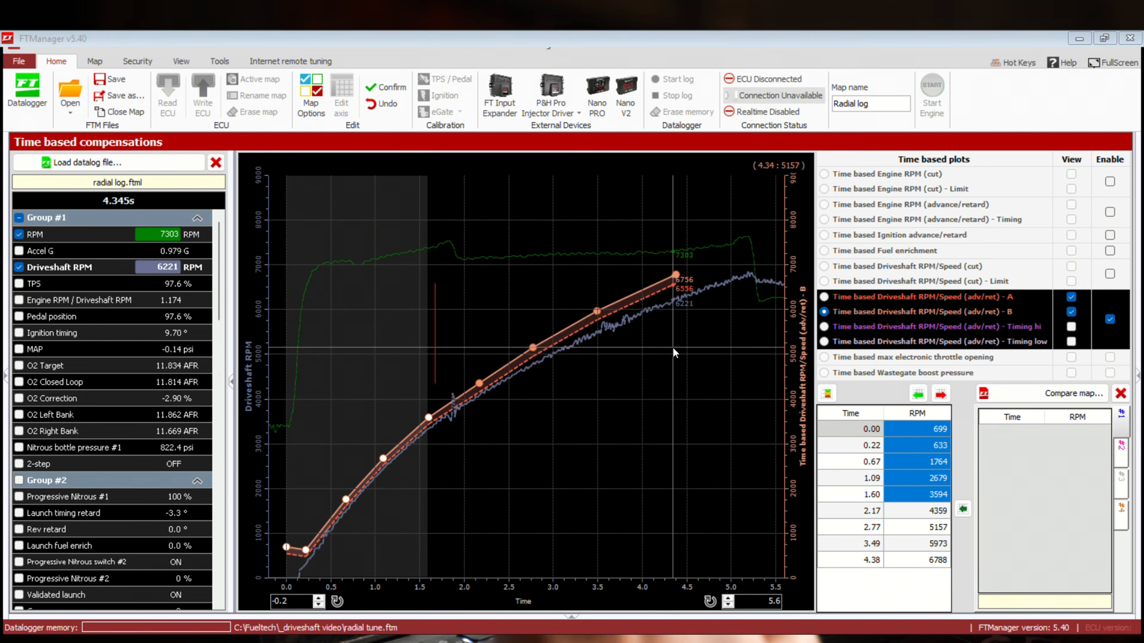
key("plus")
key("Return")
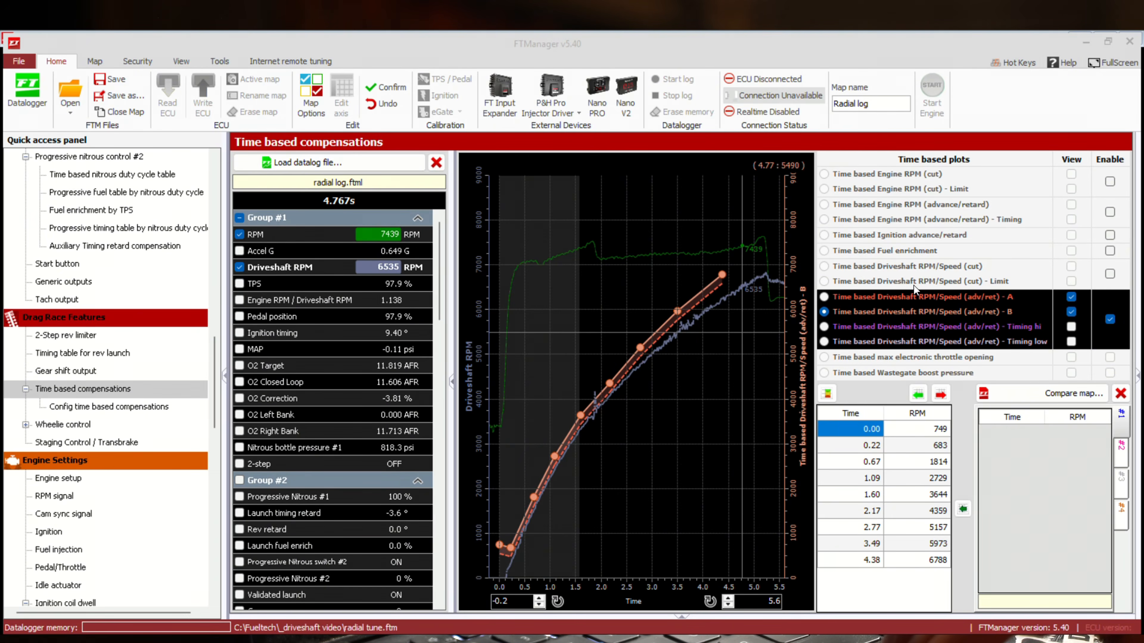
Enable the time based Driveshaft RPM/Speed (cut) compensation and display its RPM table and its Limit table.
left_click(1110, 274)
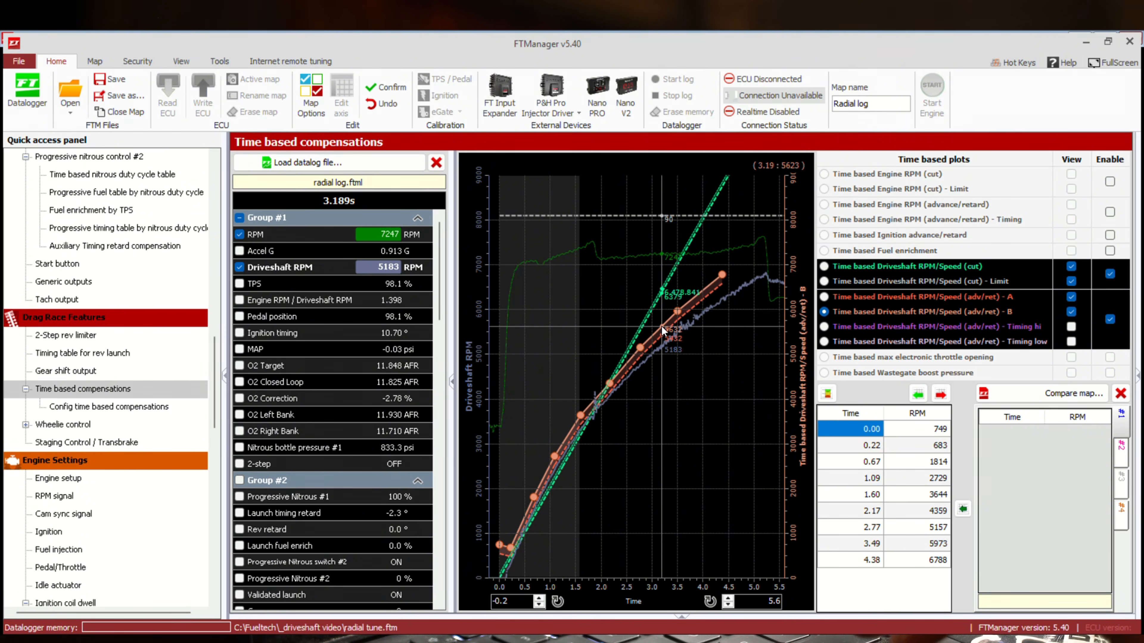
left_click(853, 270)
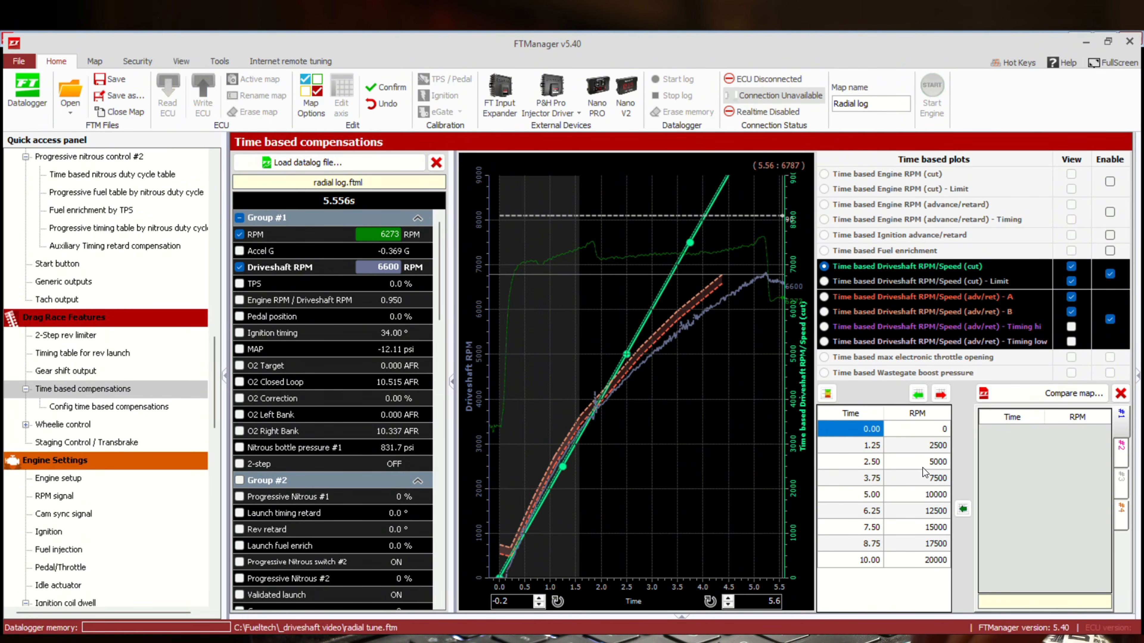
left_click(825, 282)
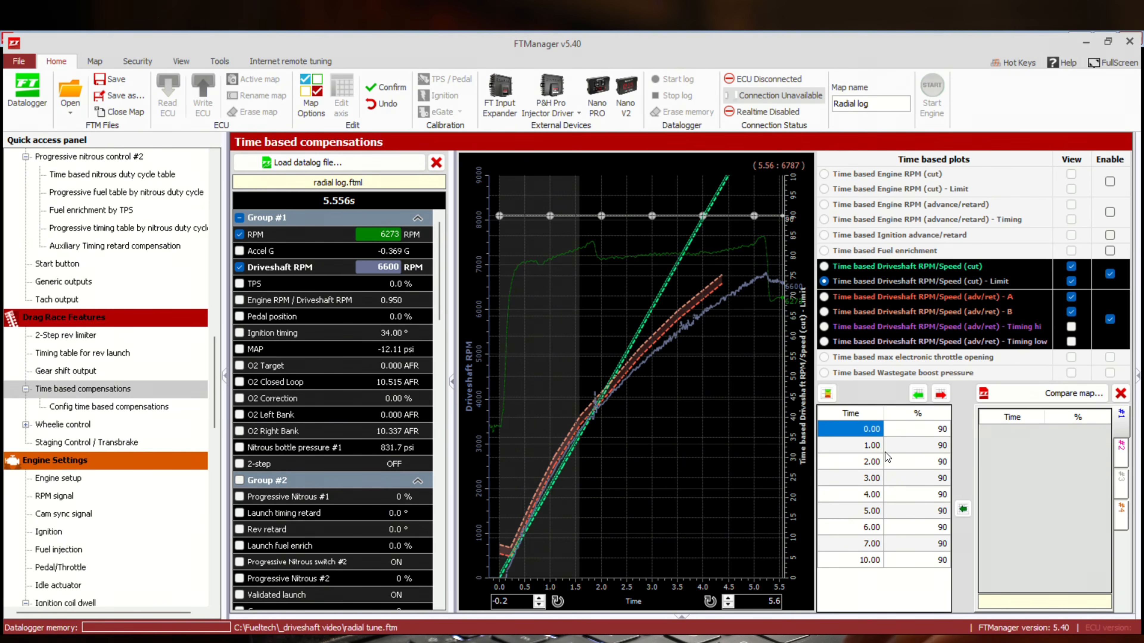
Check the driveshaft cut's speed progression range in the time based functions configuration, and return to the compensation plots.
left_click(99, 406)
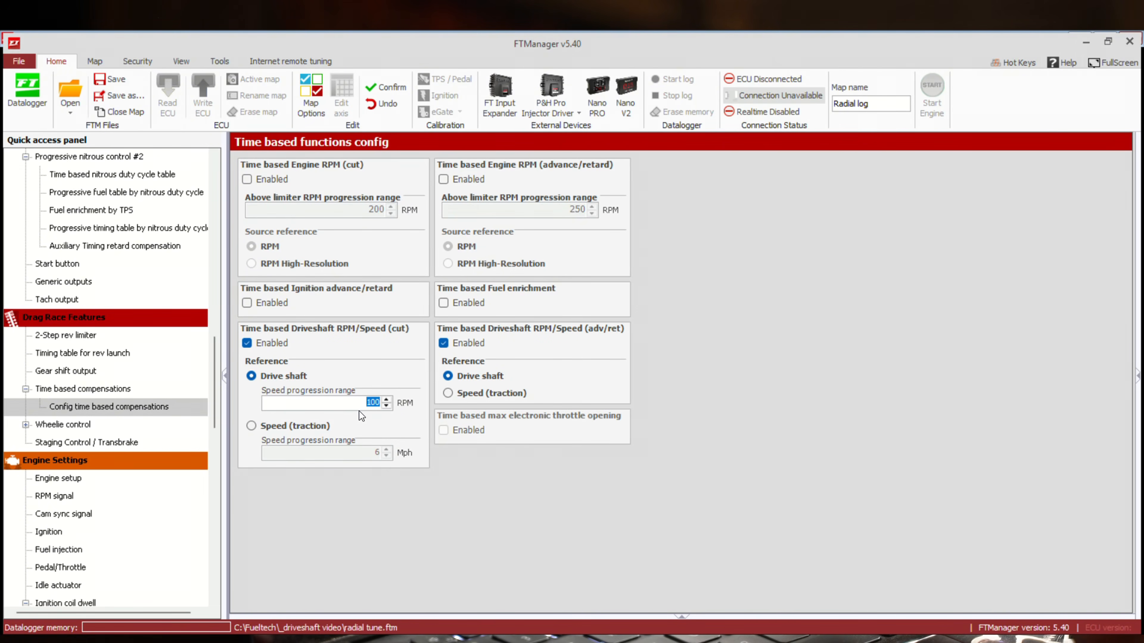
left_click(365, 403)
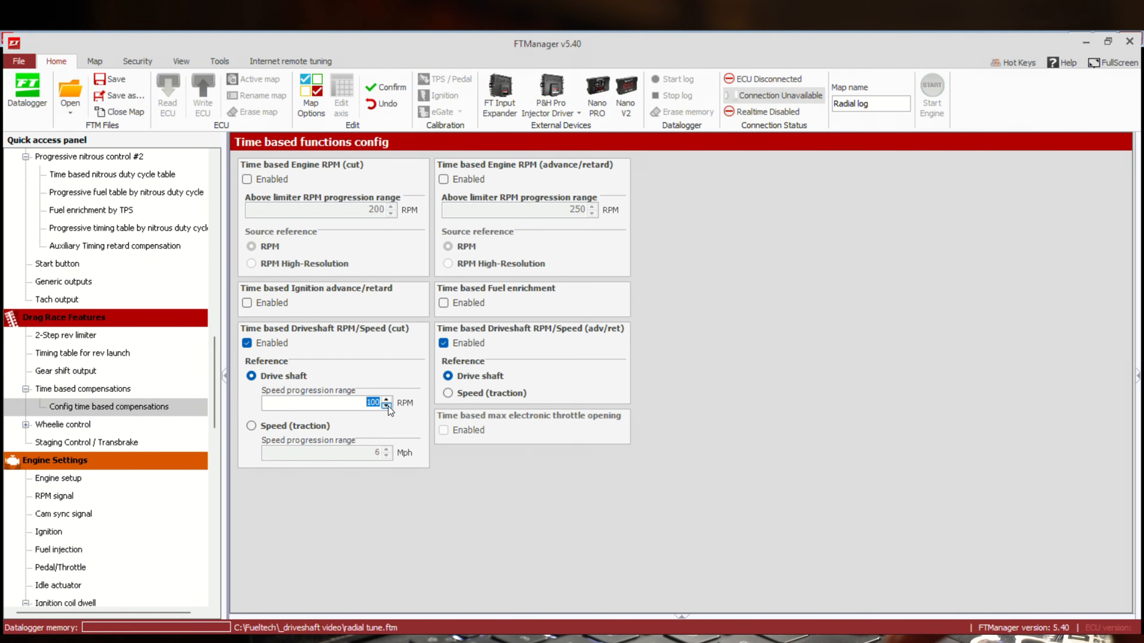
left_click(118, 391)
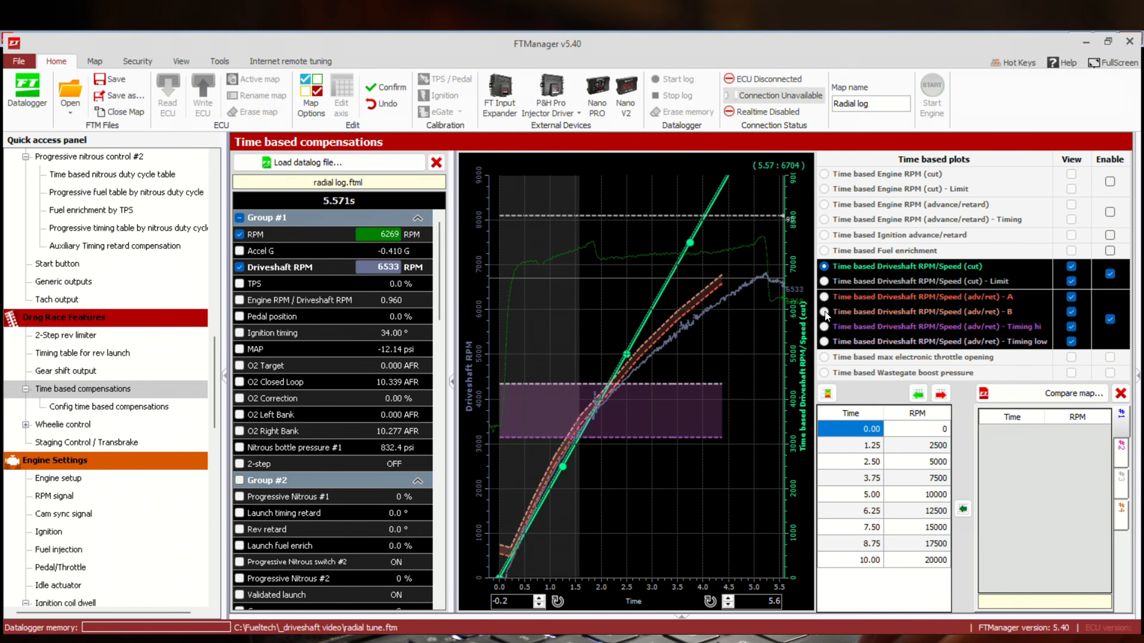
Hide the driveshaft Timing hi, Timing low and A curves from the plot.
left_click(1070, 328)
left_click(1071, 342)
left_click(1071, 297)
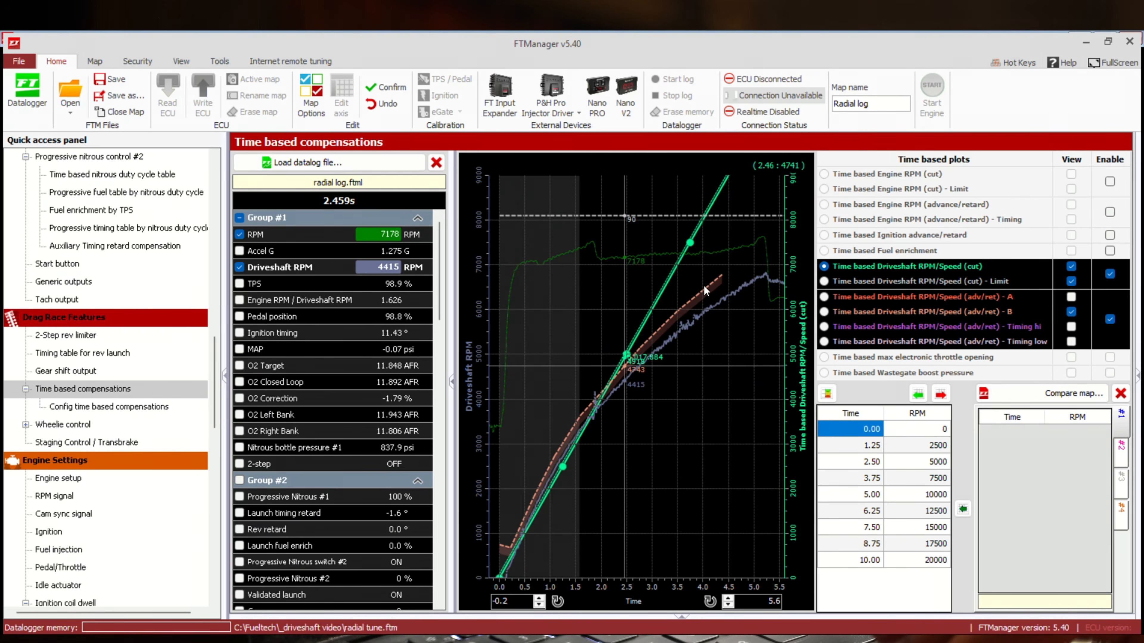
Copy all nine time values from driveshaft curve B into the Driveshaft RPM/Speed (cut) table.
left_click(825, 311)
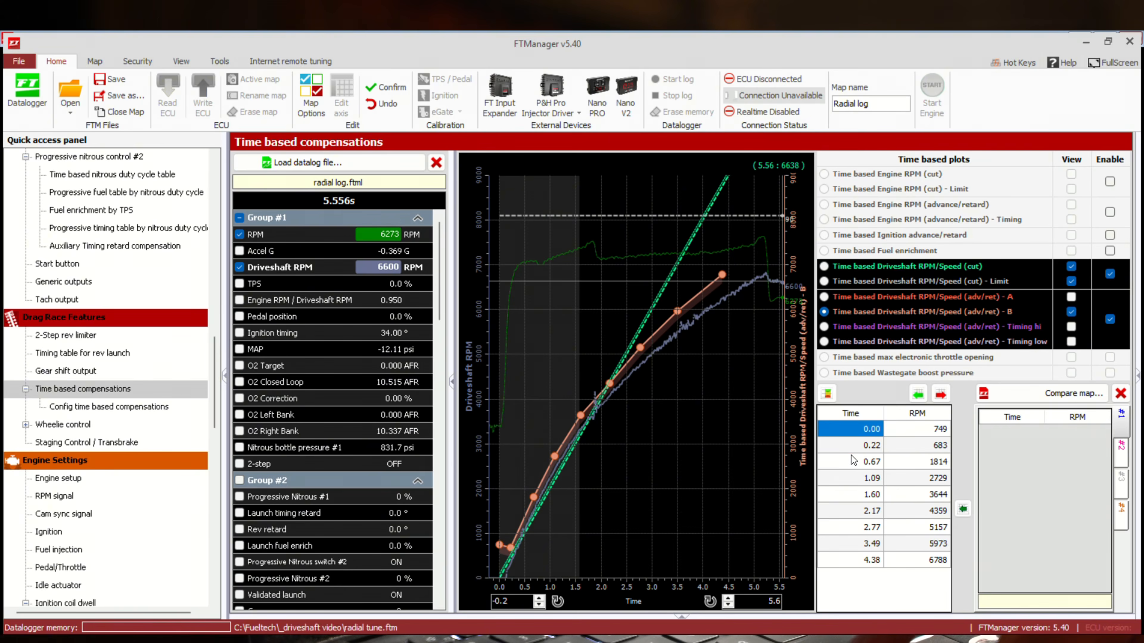
left_click_drag(853, 443, 858, 576)
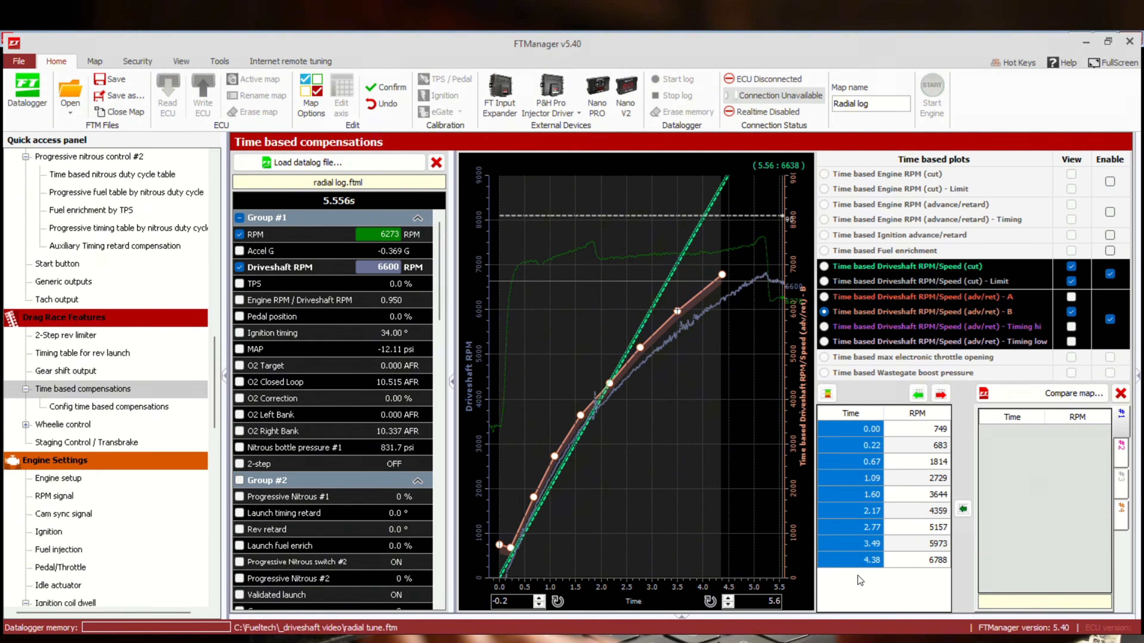
left_click(824, 266)
left_click_drag(836, 427, 836, 566)
type("10")
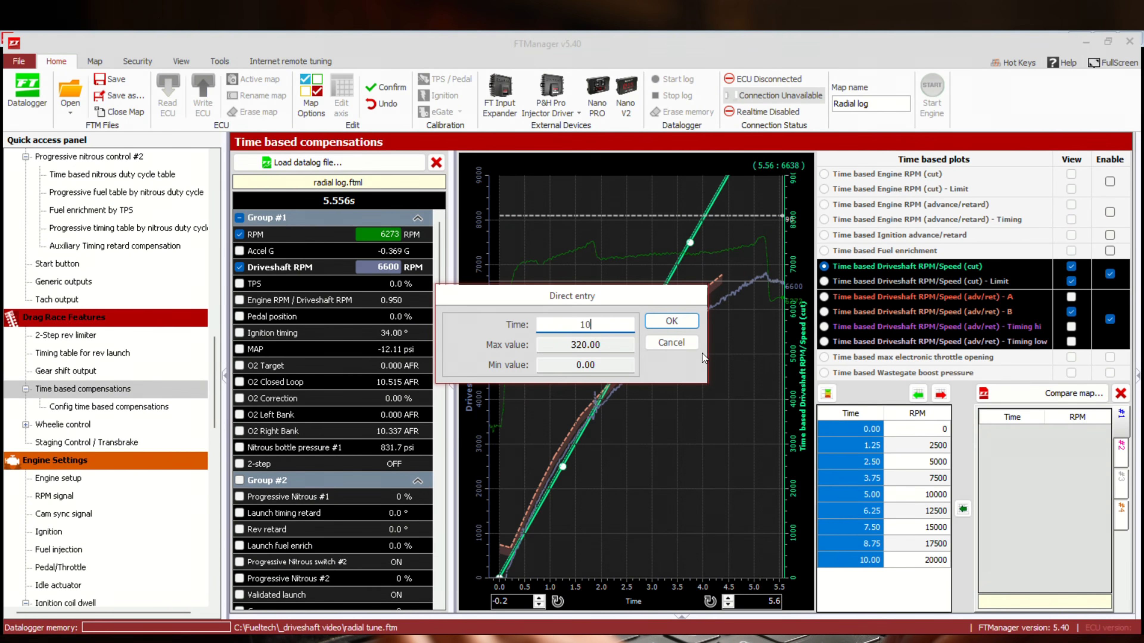
left_click(684, 344)
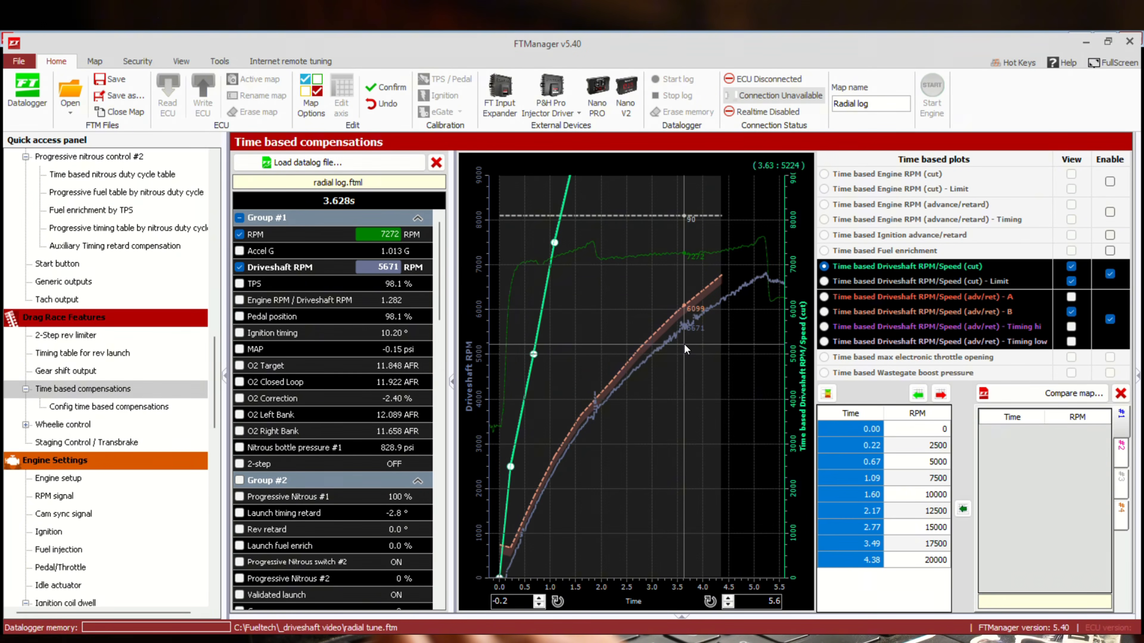
Copy all nine RPM values from driveshaft curve B into the Driveshaft RPM/Speed (cut) table.
left_click(825, 312)
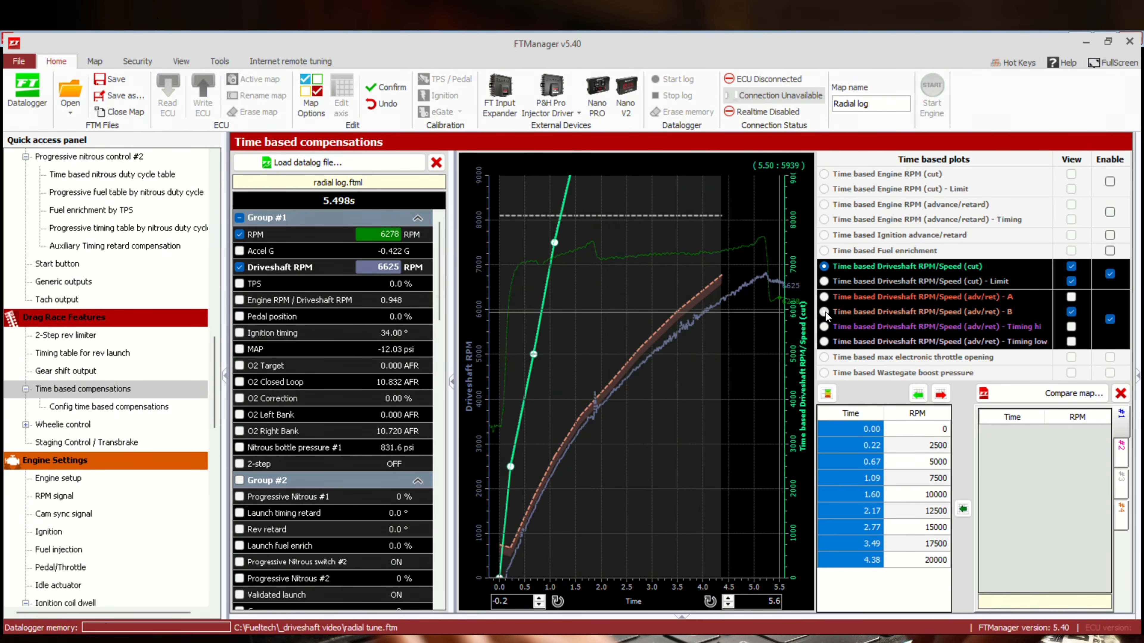
left_click_drag(907, 429, 916, 563)
key("ctrl+c")
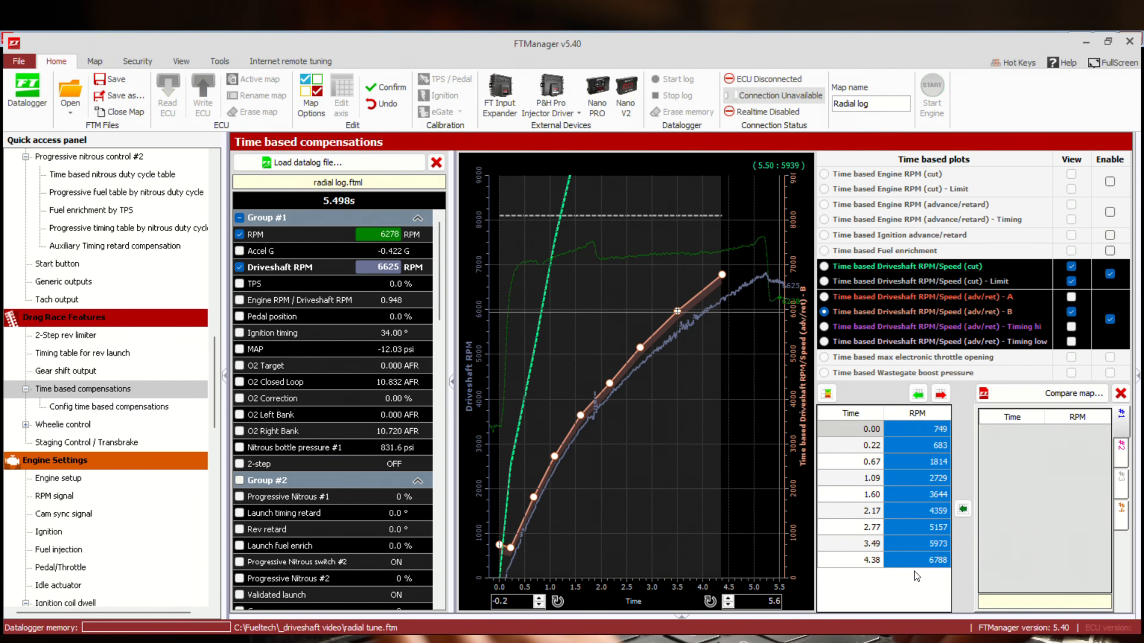
left_click(824, 267)
right_click(906, 427)
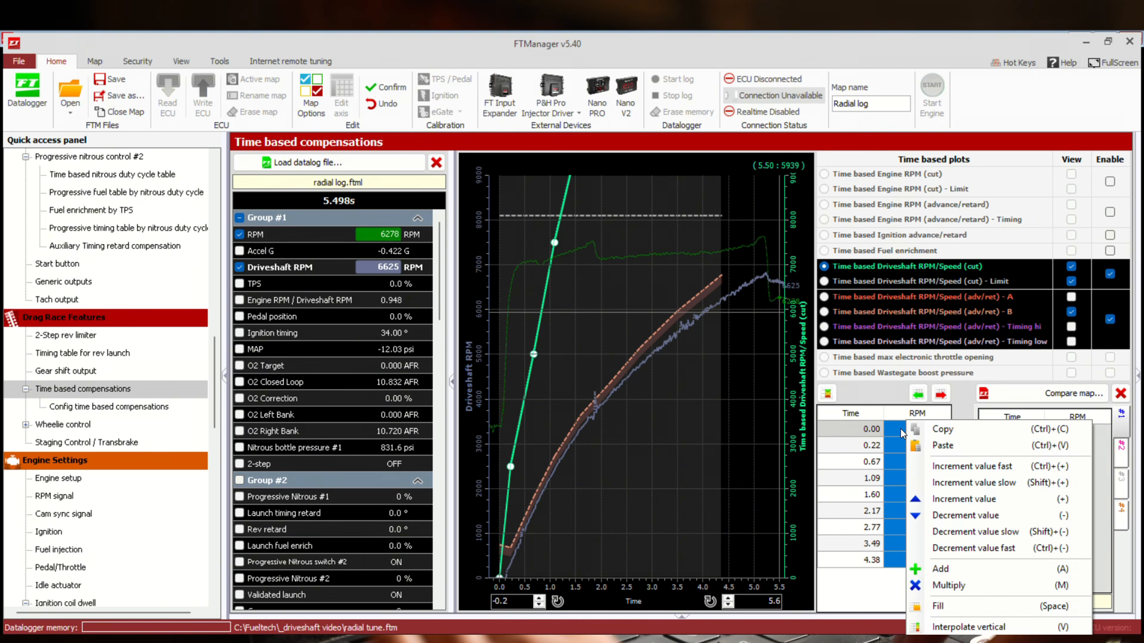
left_click_drag(901, 429, 896, 555)
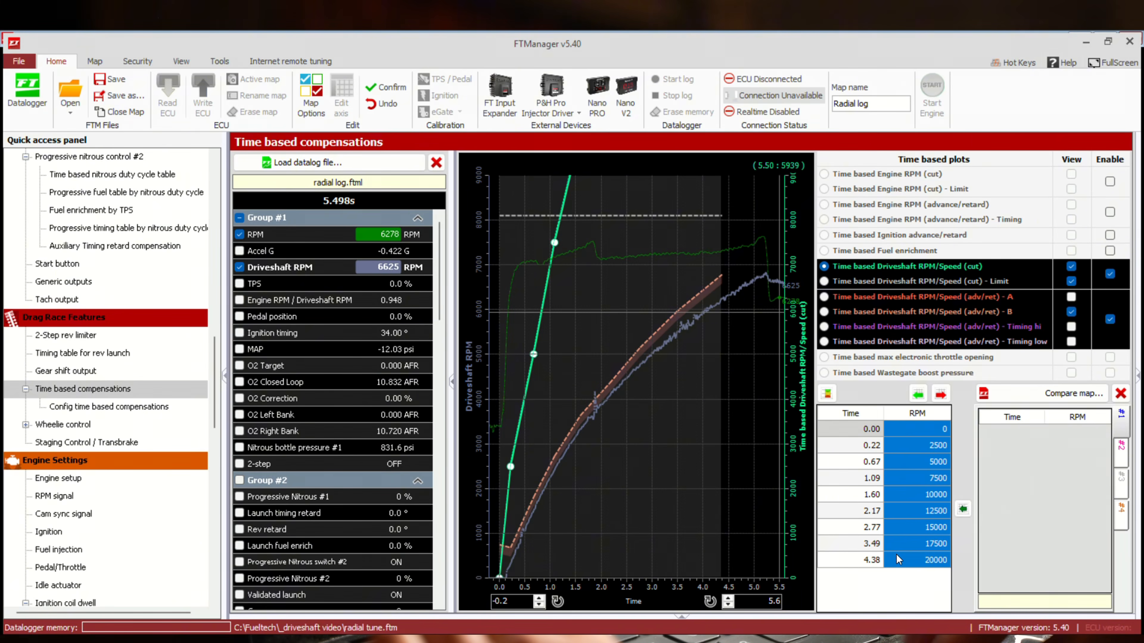
key("ctrl+v")
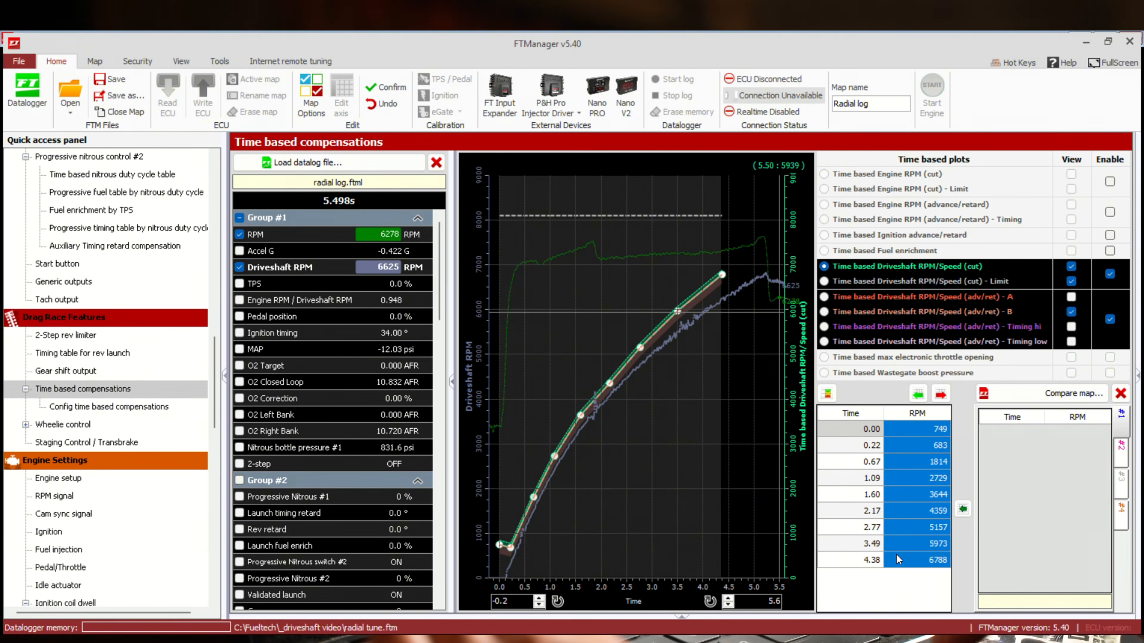
Review the driveshaft cut's Limit table and compare the cut's RPM table with curve B.
left_click(825, 281)
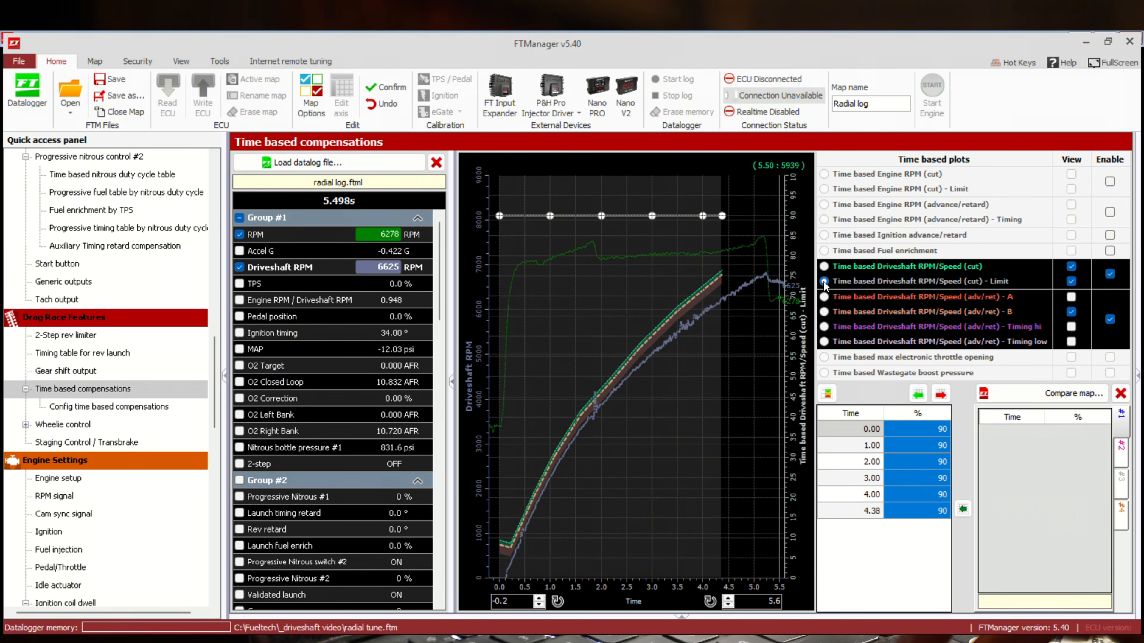
left_click(907, 447)
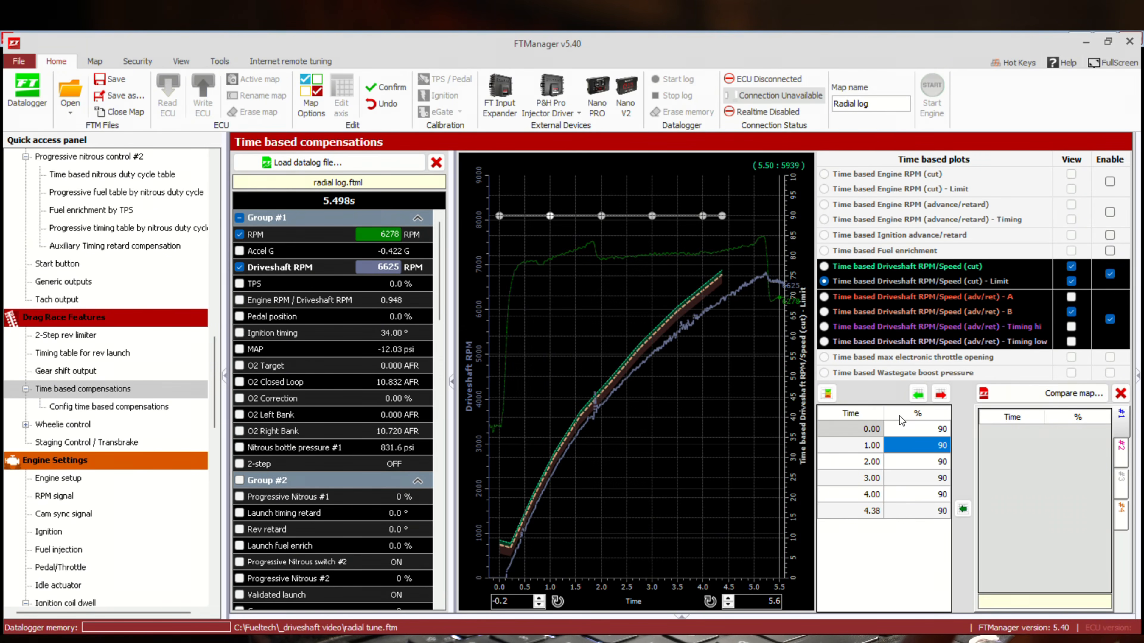
left_click(823, 267)
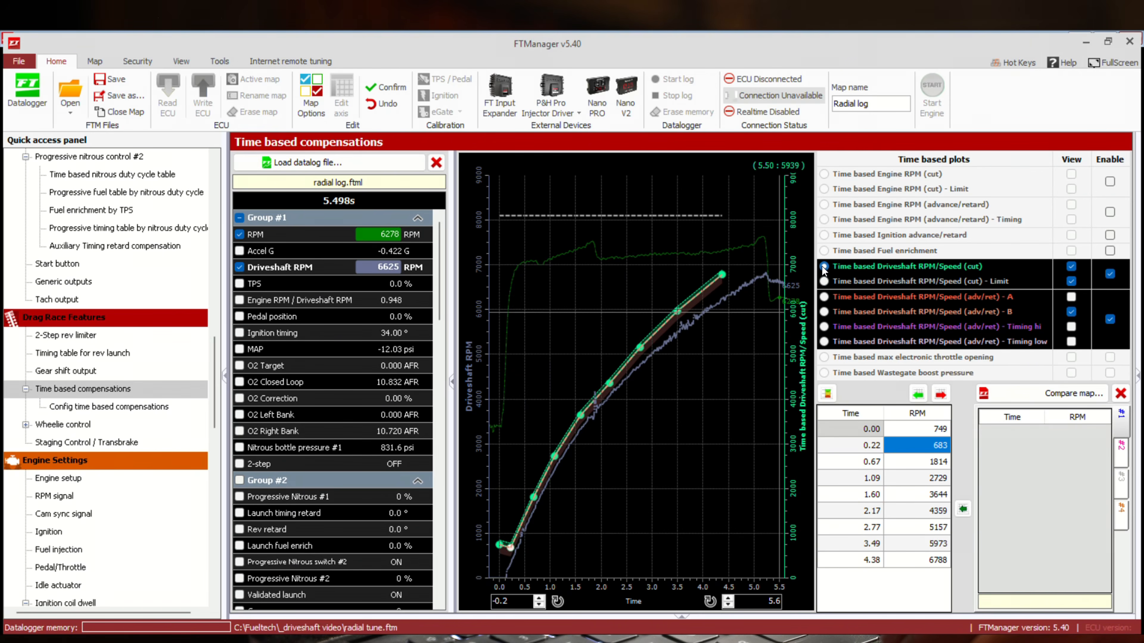
left_click(824, 311)
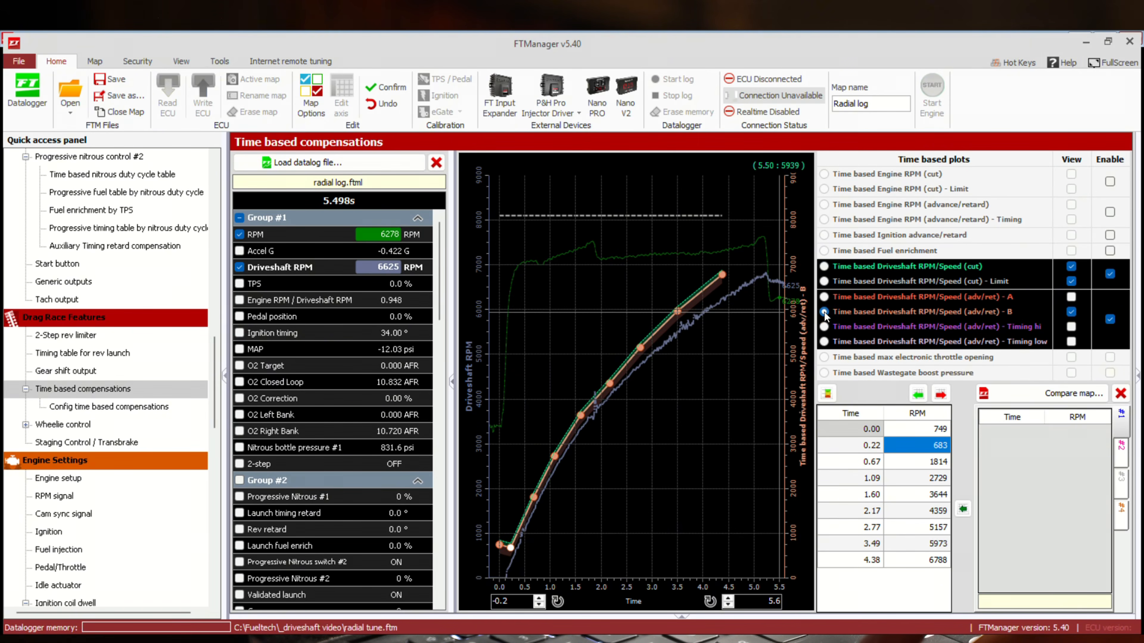
left_click(824, 267)
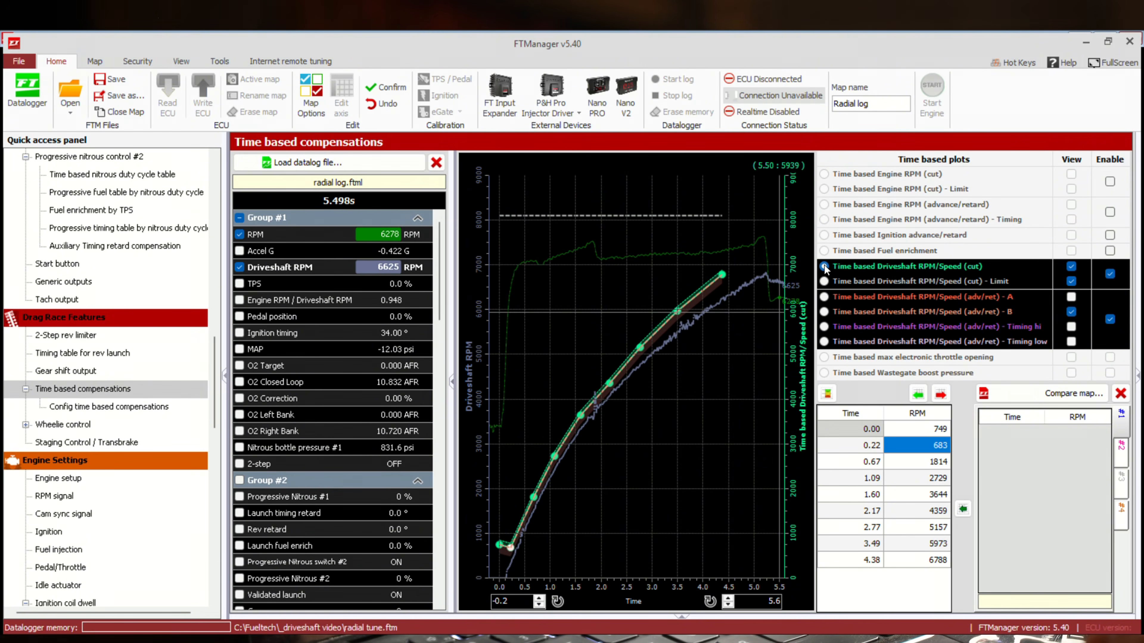
Add 20 RPM to all nine points of the driveshaft cut curve, from 0.00 to 4.38 s.
left_click(824, 266)
left_click_drag(906, 432, 904, 557)
key("Return")
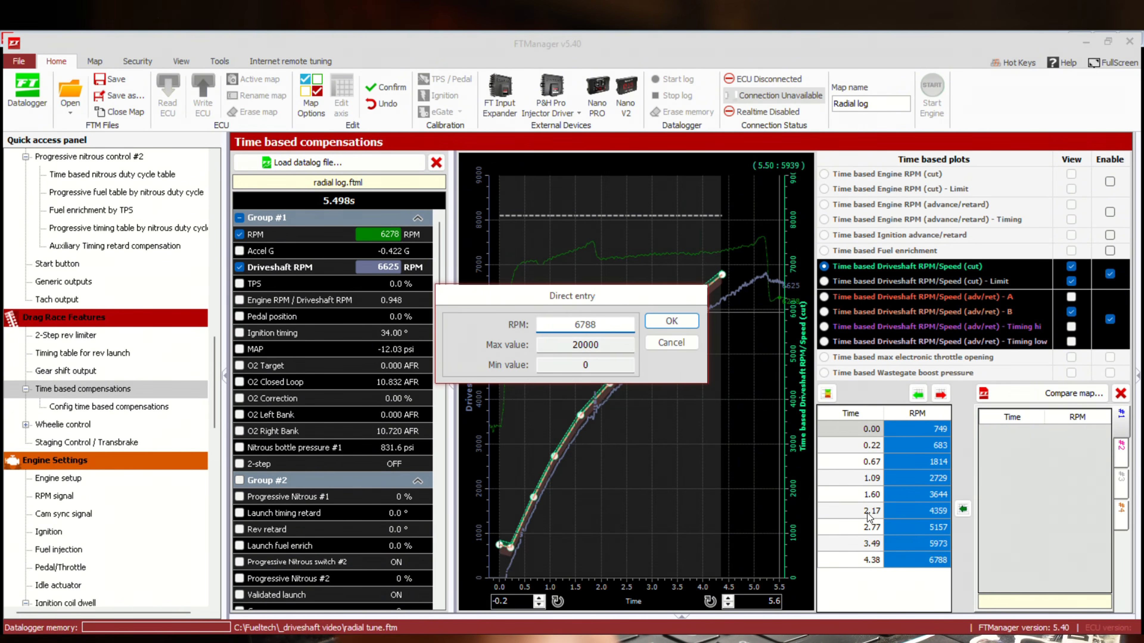
left_click(677, 342)
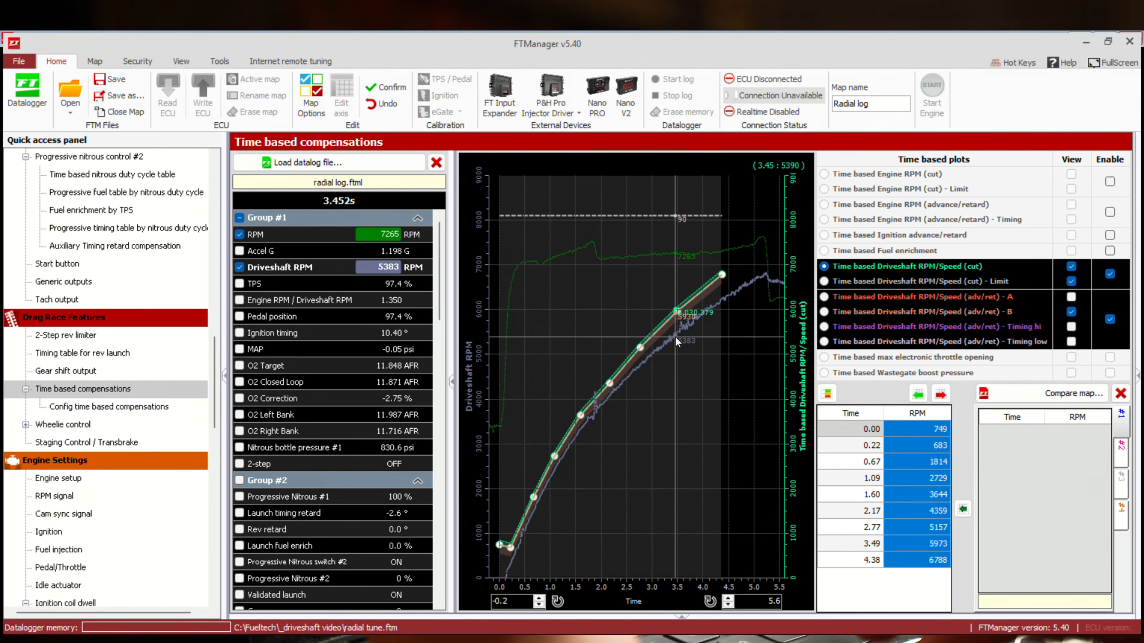
key("plus")
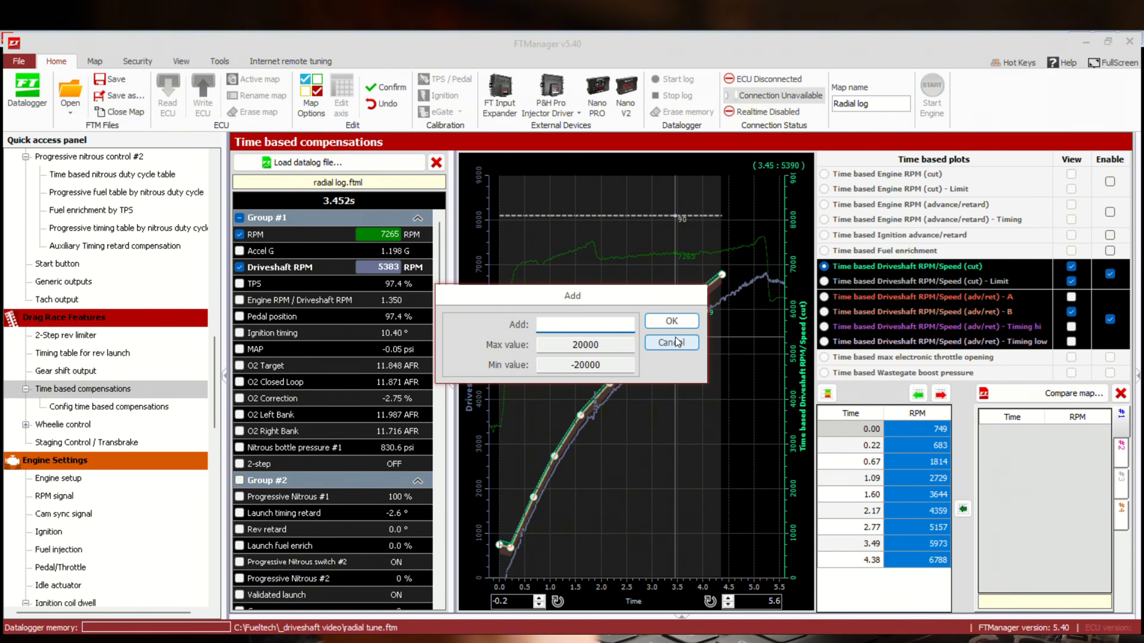
type("20")
key("Return")
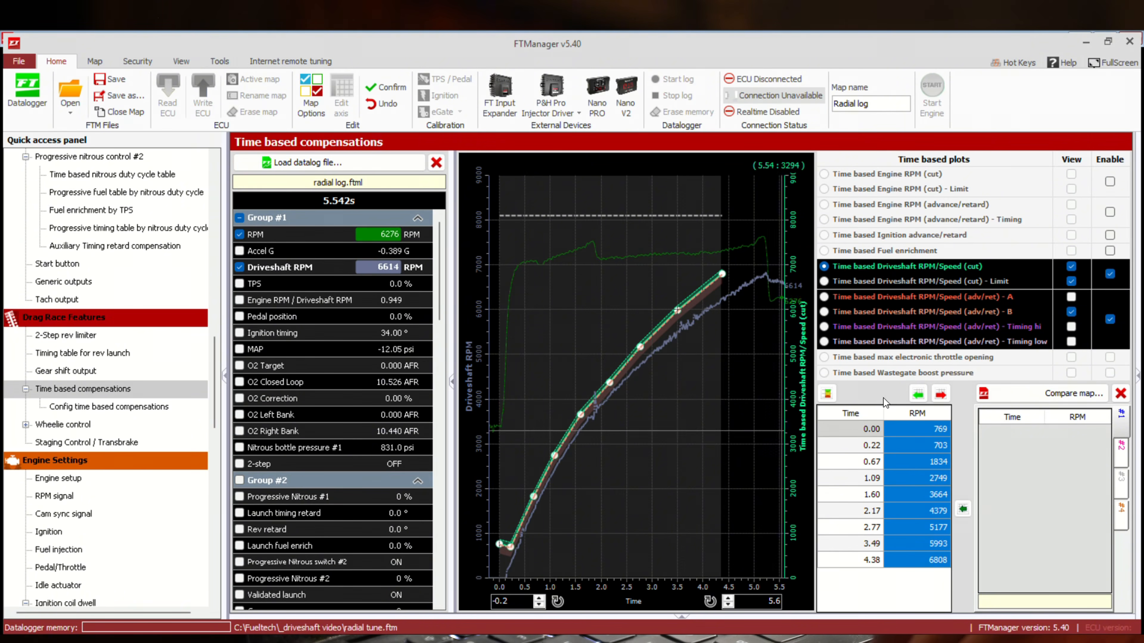
Set the driveshaft cut Limit to 20% at every time point from 0.00 to 4.38 s.
left_click(825, 281)
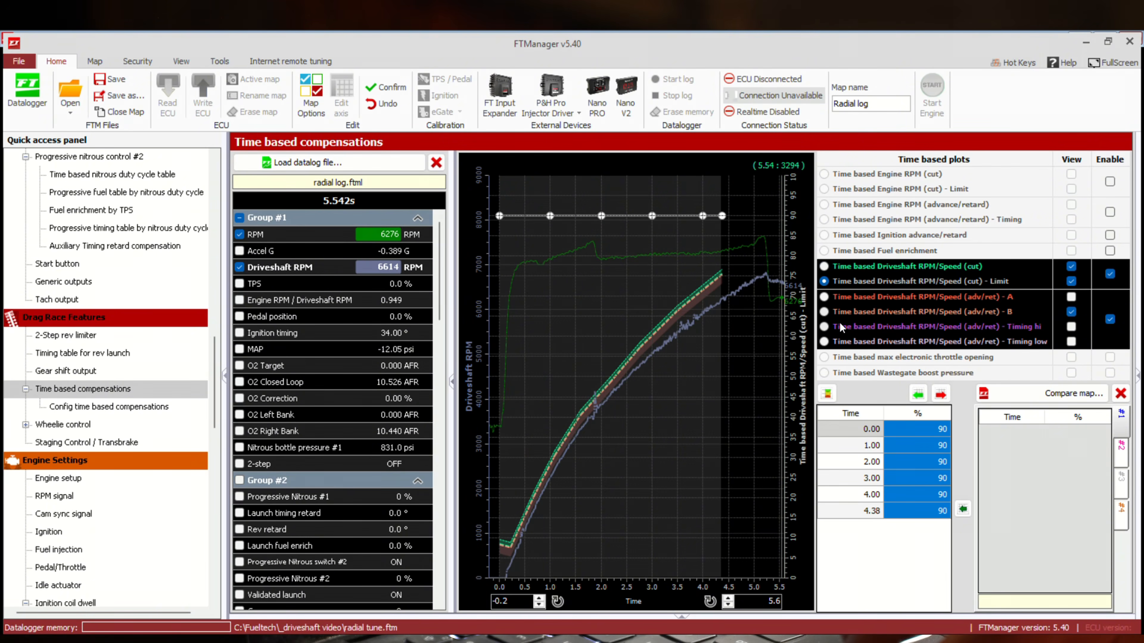
left_click(900, 434)
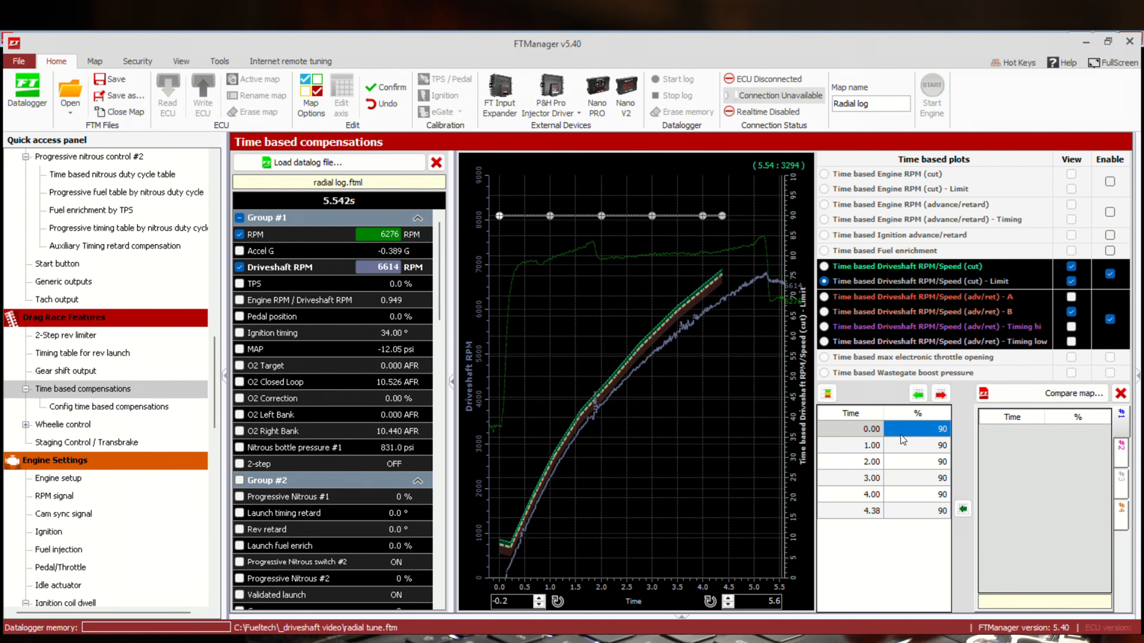
left_click(637, 342)
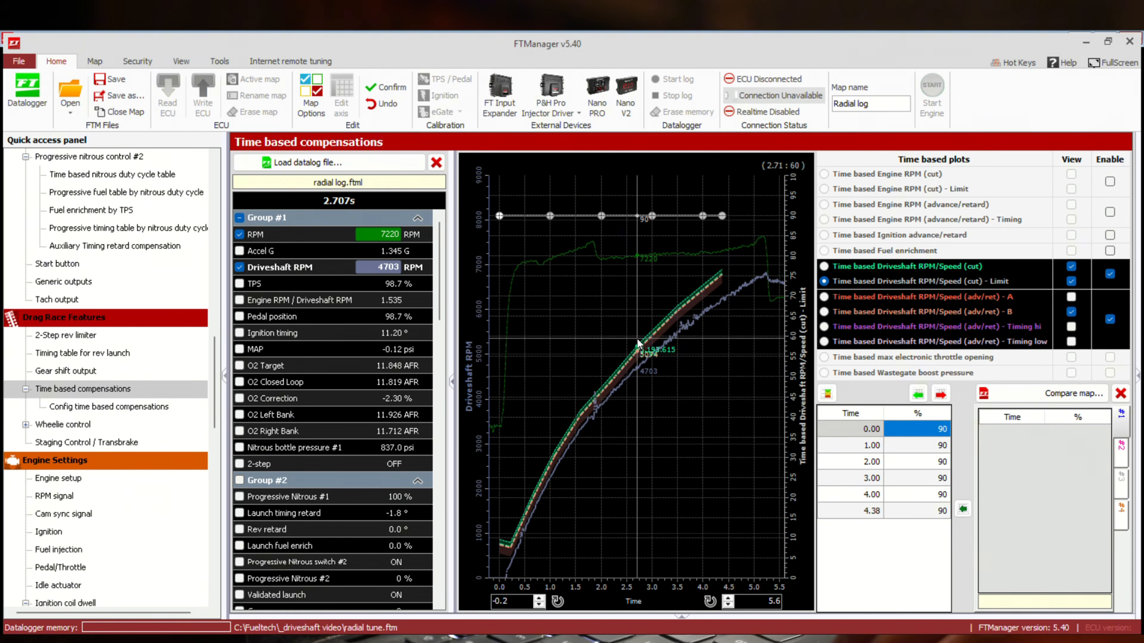
left_click(726, 375)
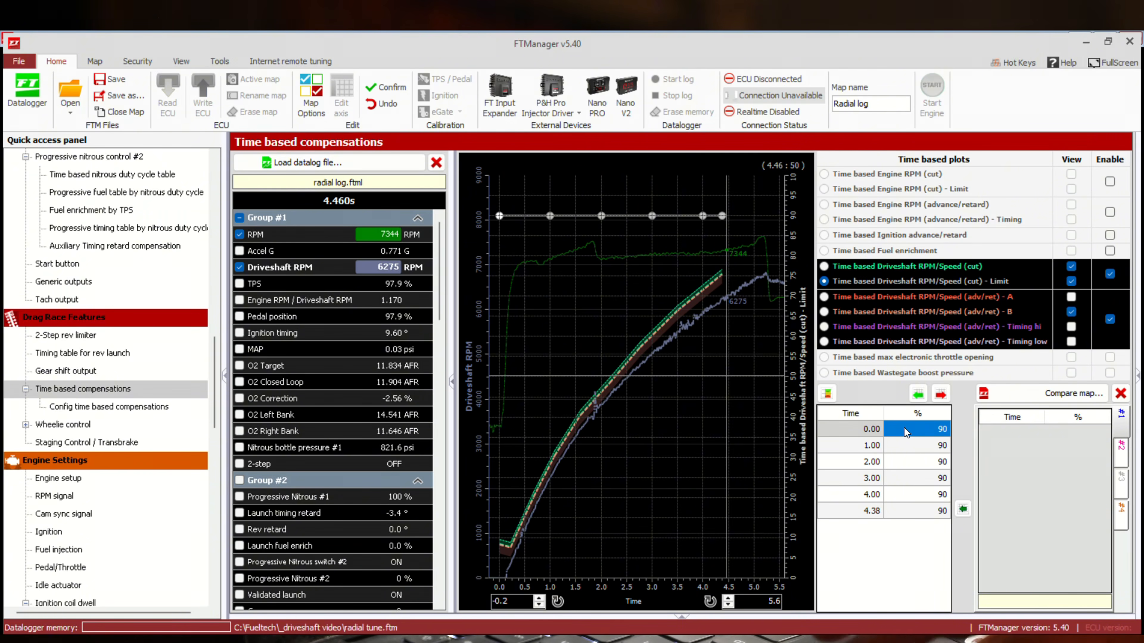
left_click_drag(904, 428, 901, 515)
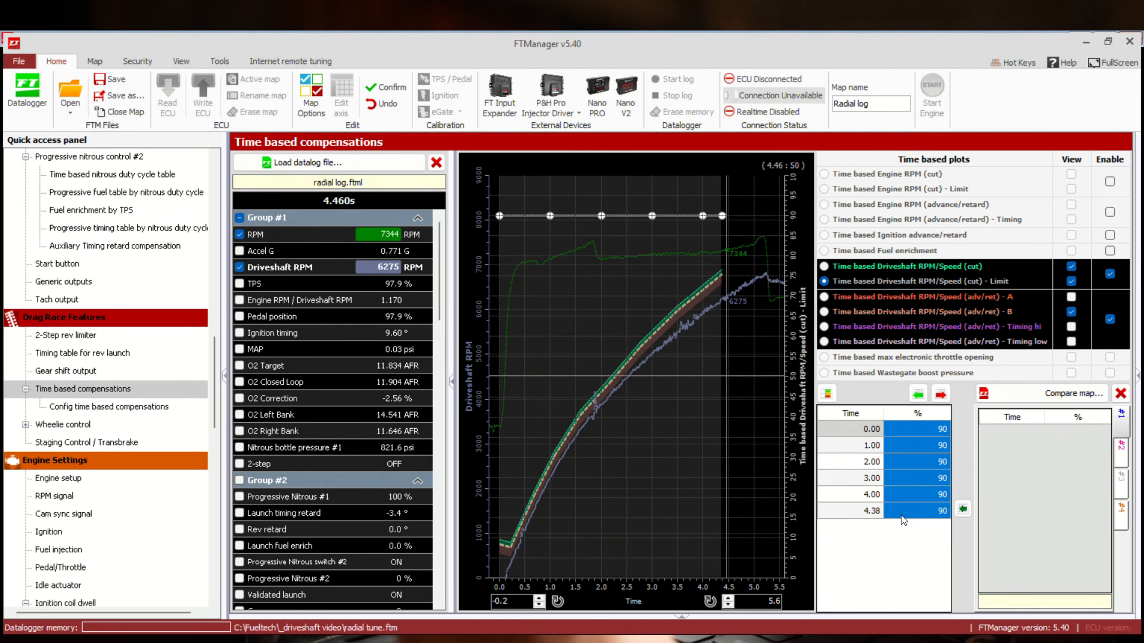
type("20")
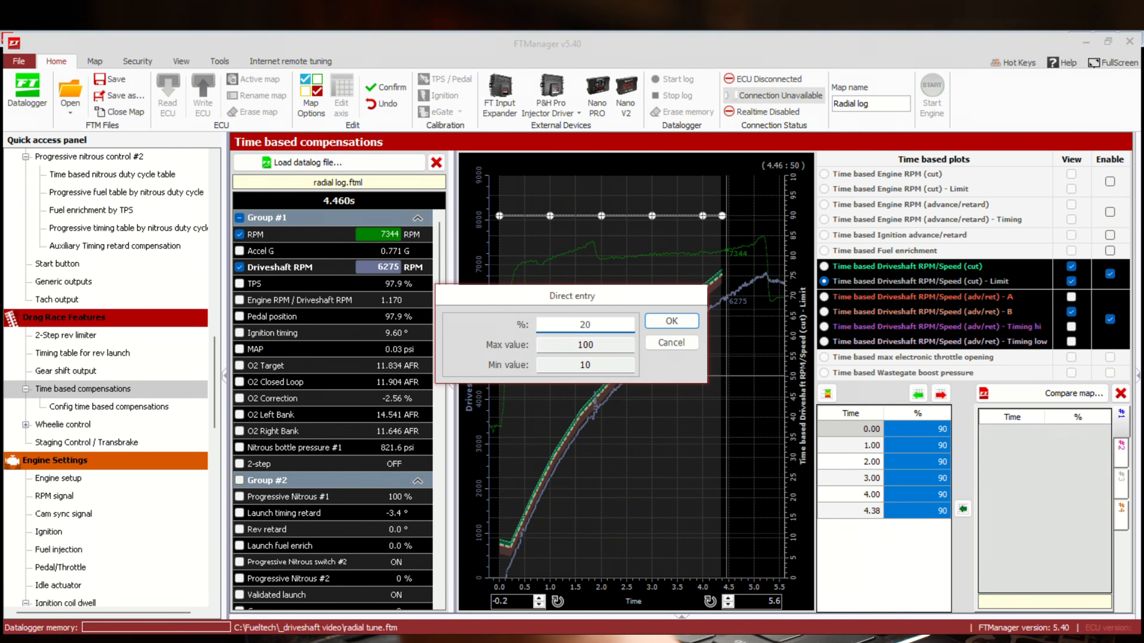
key("Return")
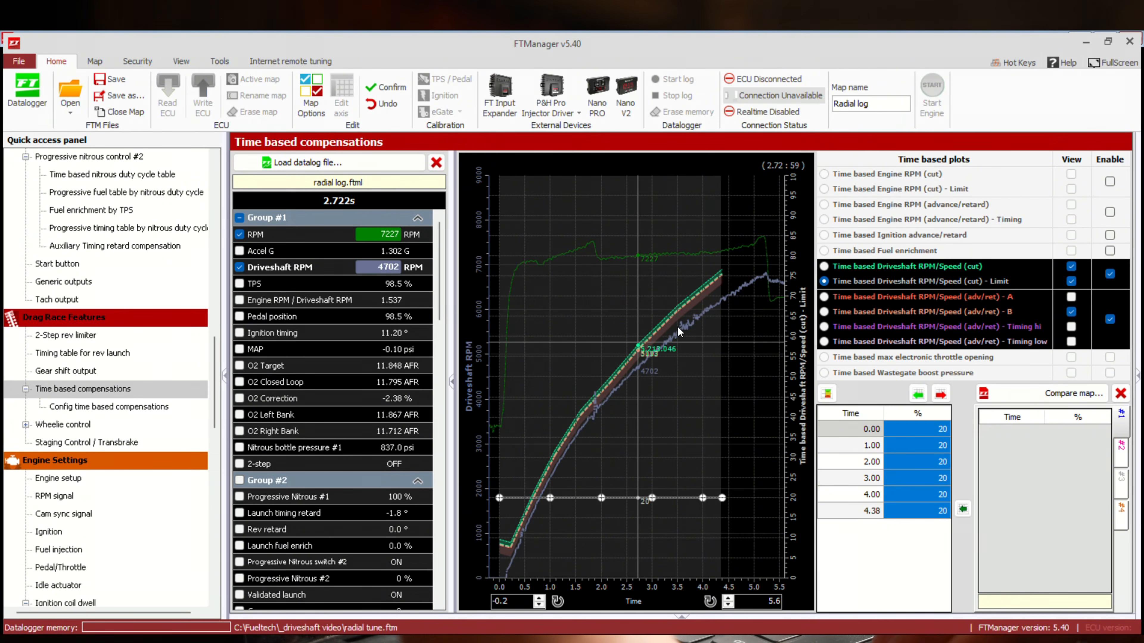
Recheck the driveshaft cut's RPM and Limit tables, then show curve A and hide the cut Limit curve in the plot.
left_click(825, 266)
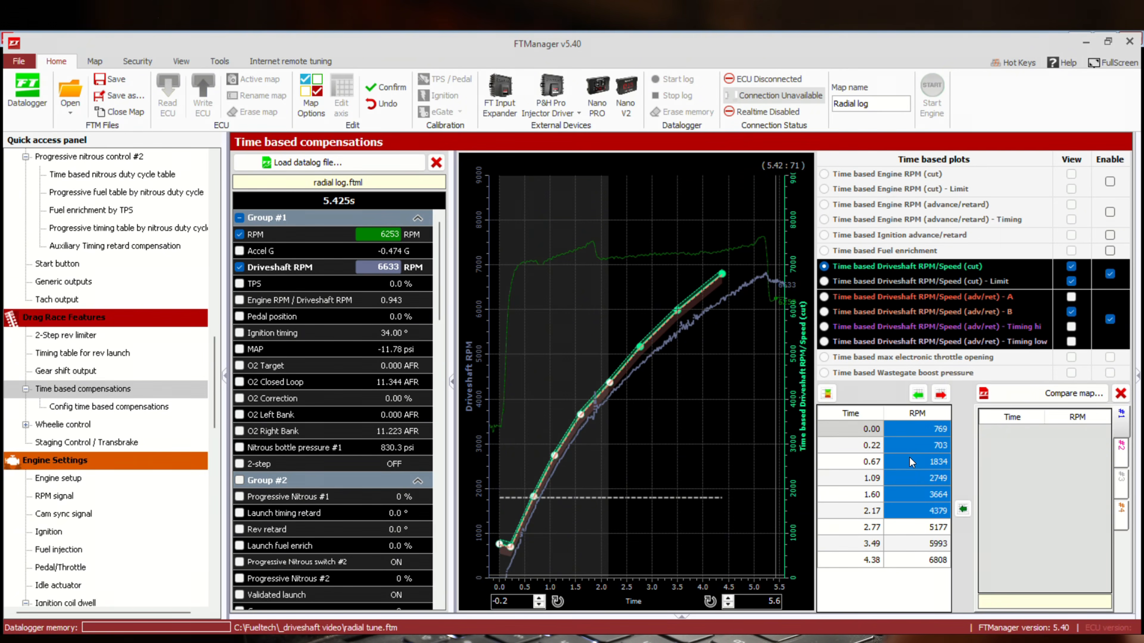
left_click(824, 281)
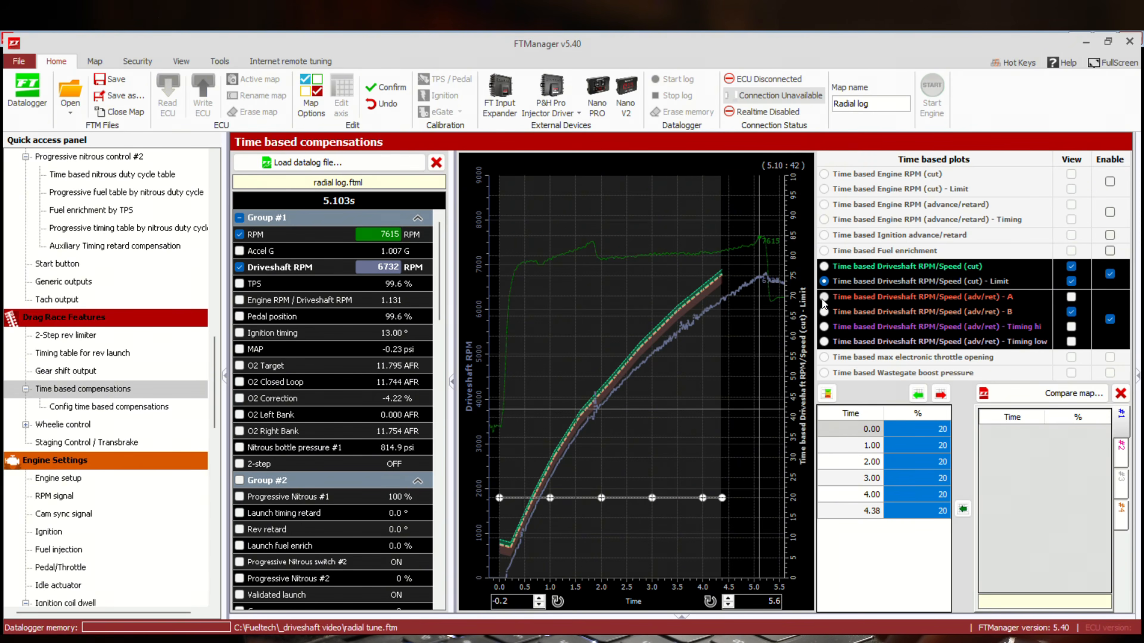
left_click(824, 267)
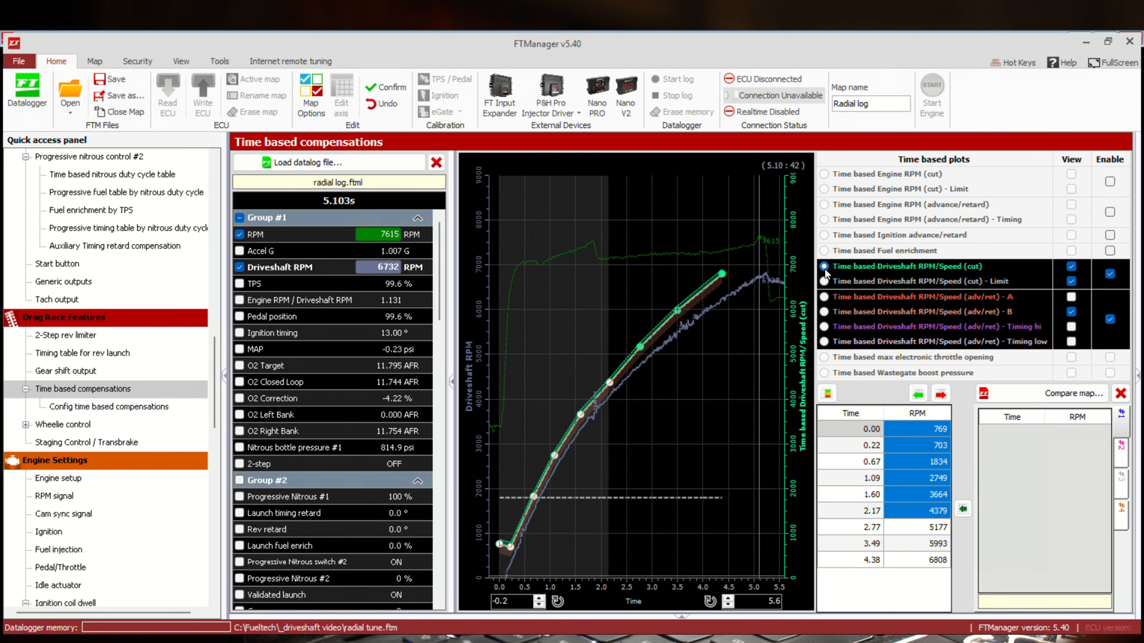
left_click(1071, 298)
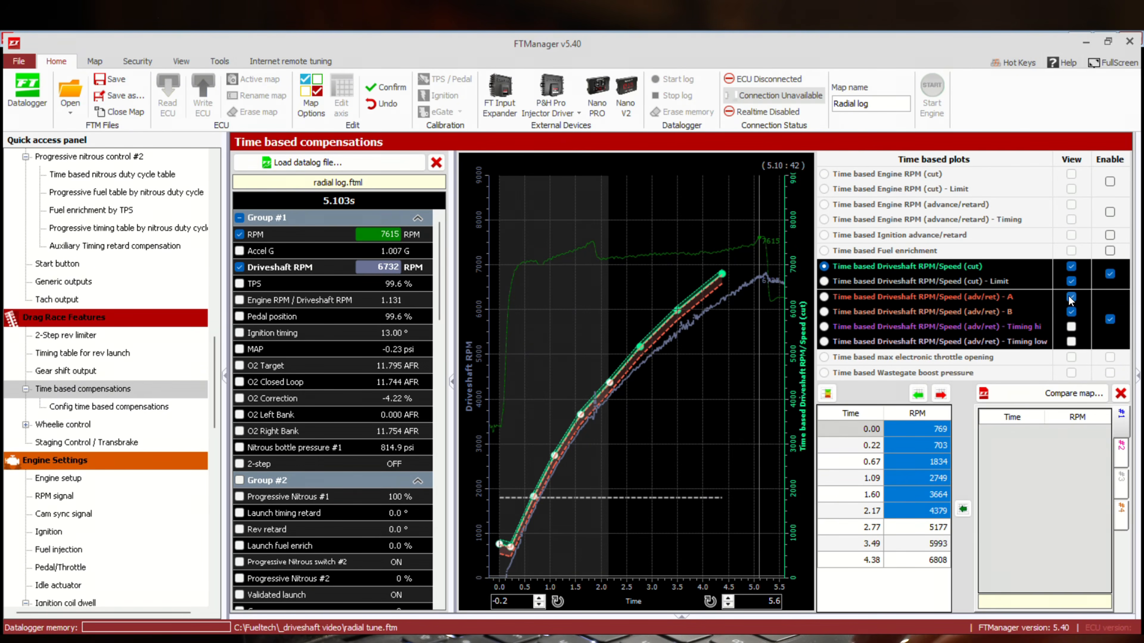
left_click(1071, 282)
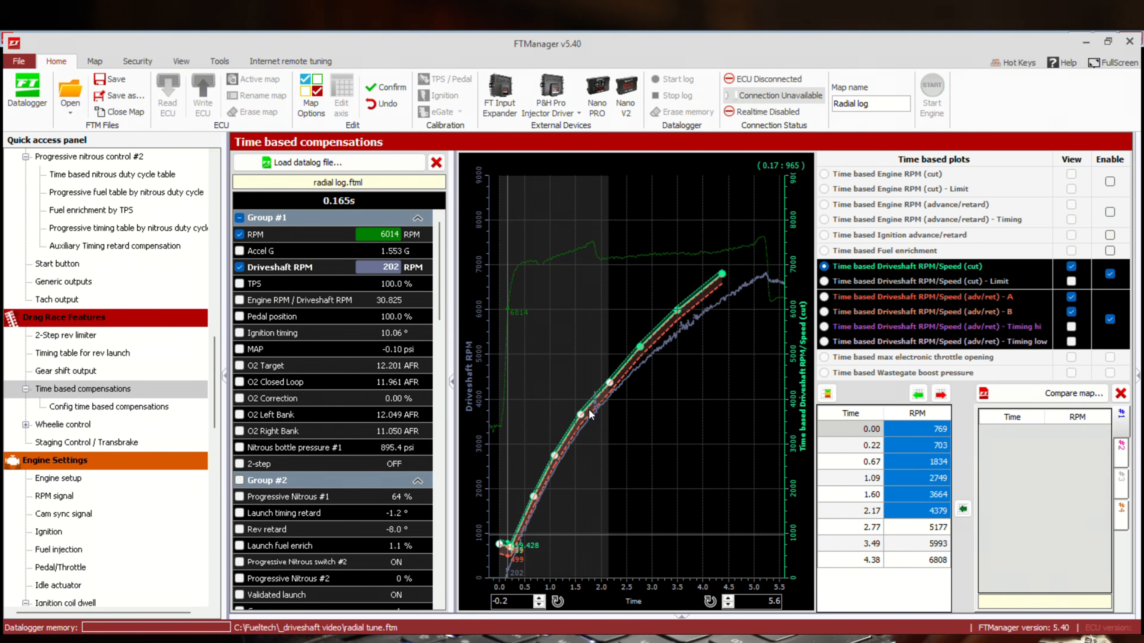
Add a point to the driveshaft cut curve at 3.10 s and 5540 RPM, and inspect the early part of the curves up close.
right_click(658, 331)
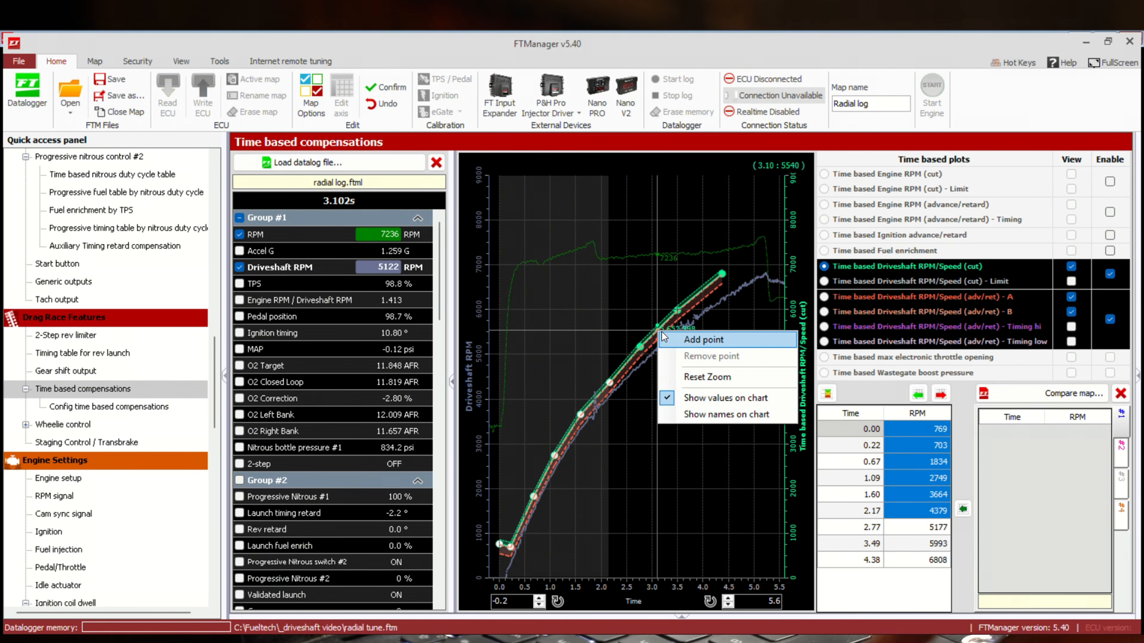
left_click(661, 333)
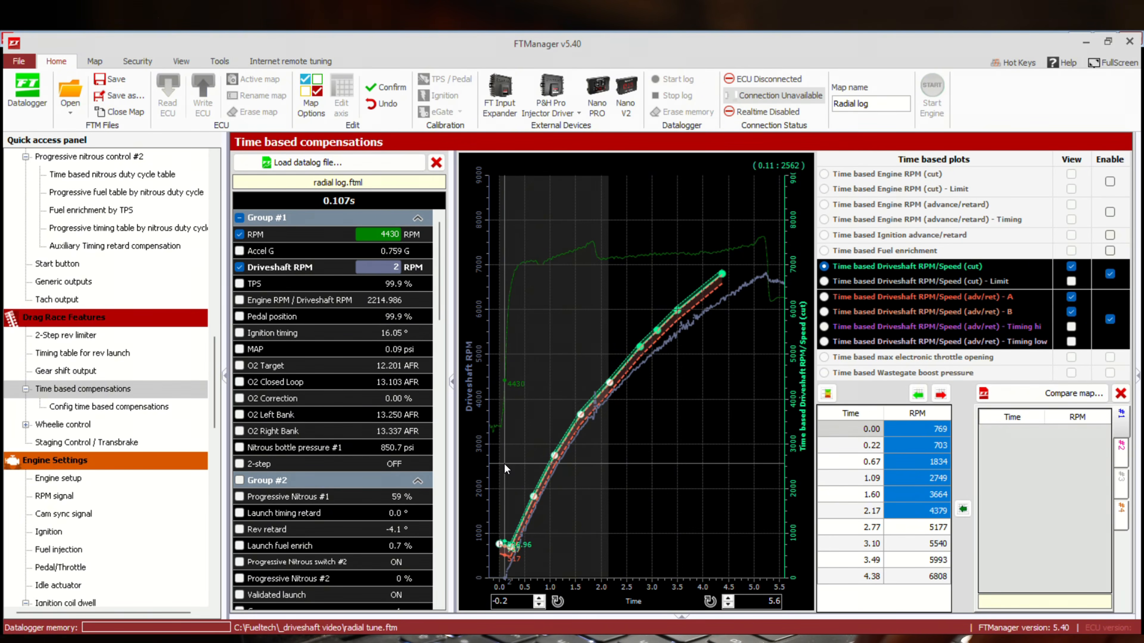
left_click_drag(504, 463, 616, 543)
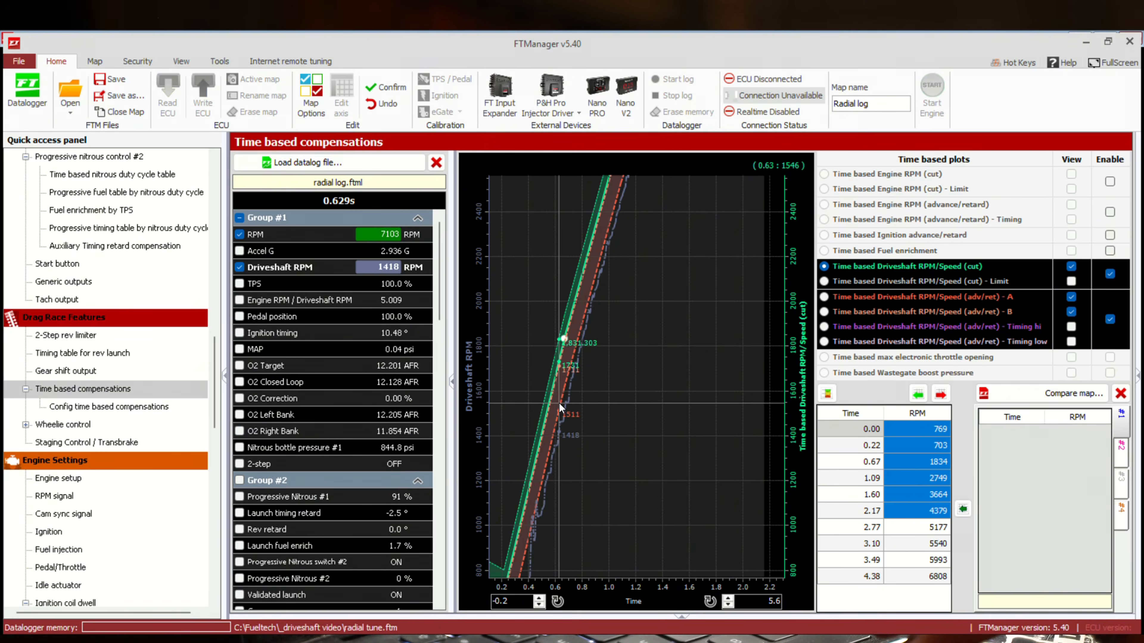
right_click(610, 391)
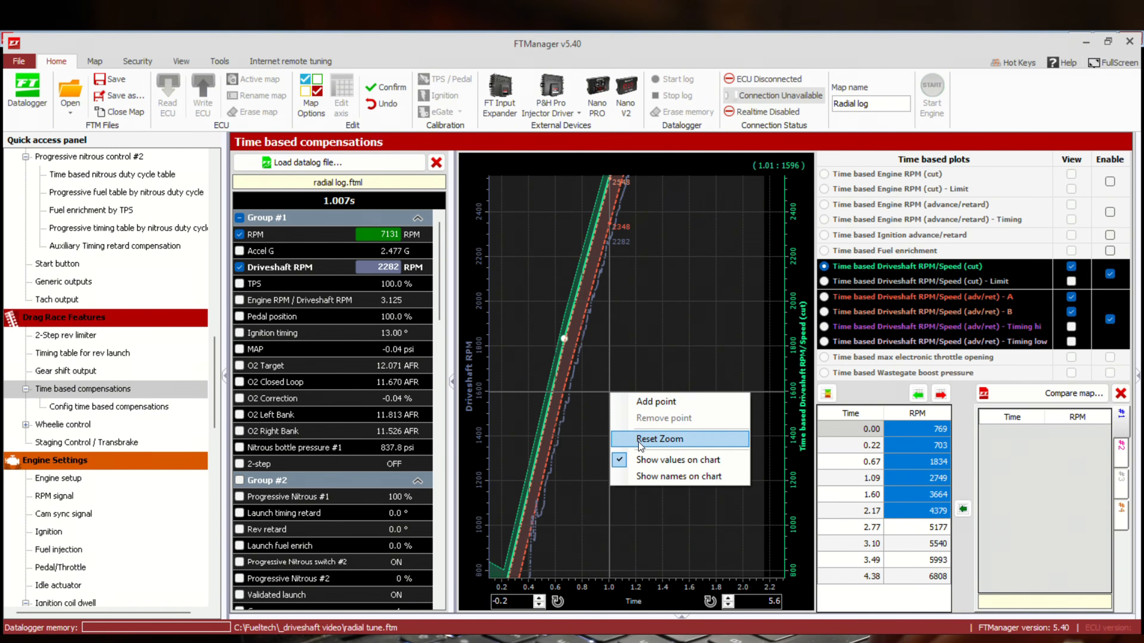
left_click(627, 438)
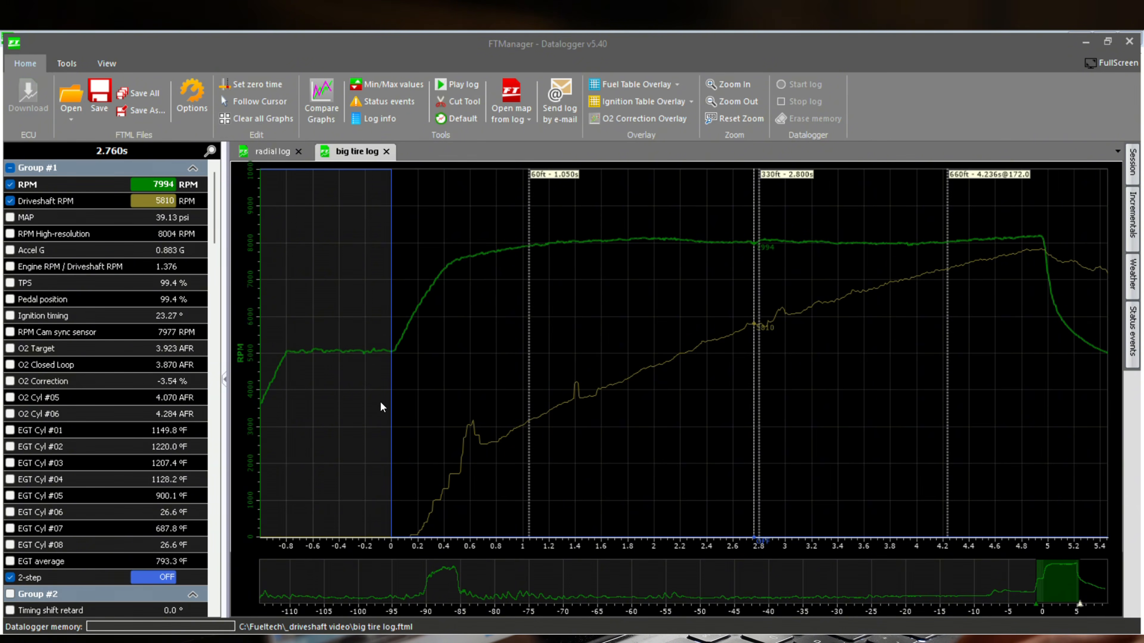
Highlight the Driveshaft RPM trace in the big tire log, and switch to the FTManager tune window.
left_click(73, 202)
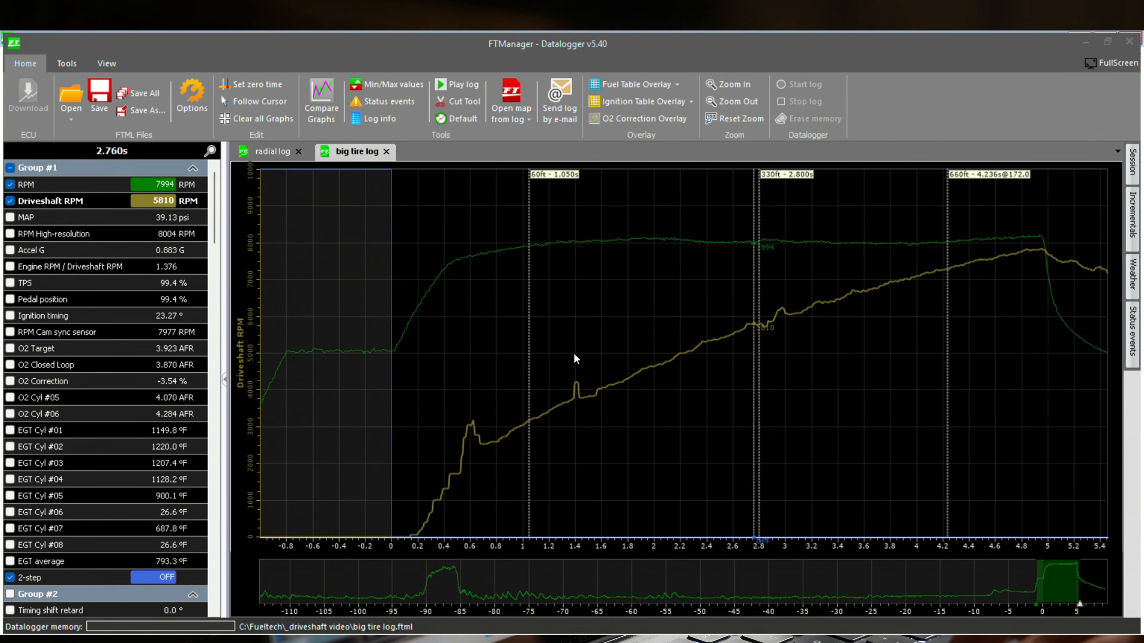
mouse_move(721, 640)
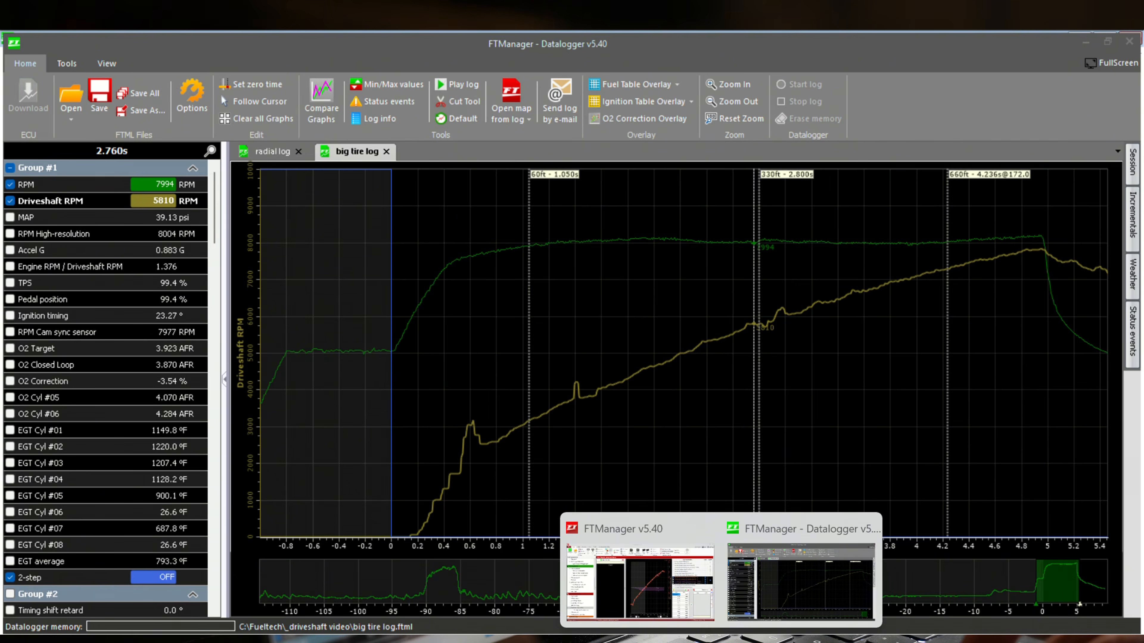
left_click(667, 591)
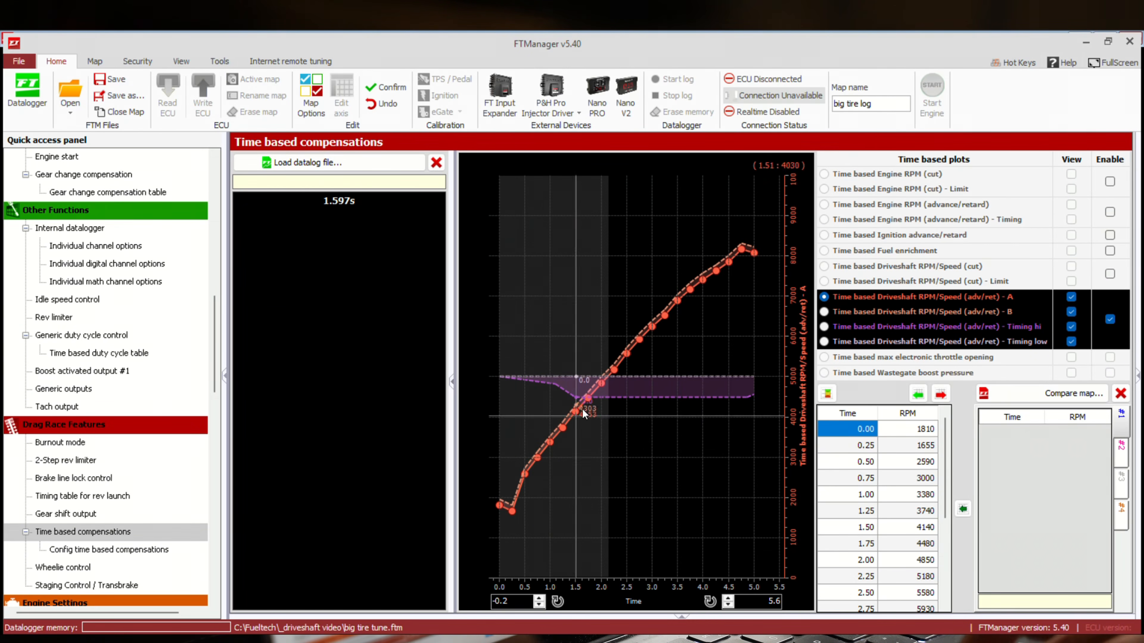
Load the "big tire log" datalog into the time based compensations and collapse the quick access panel to widen the plot.
left_click(317, 155)
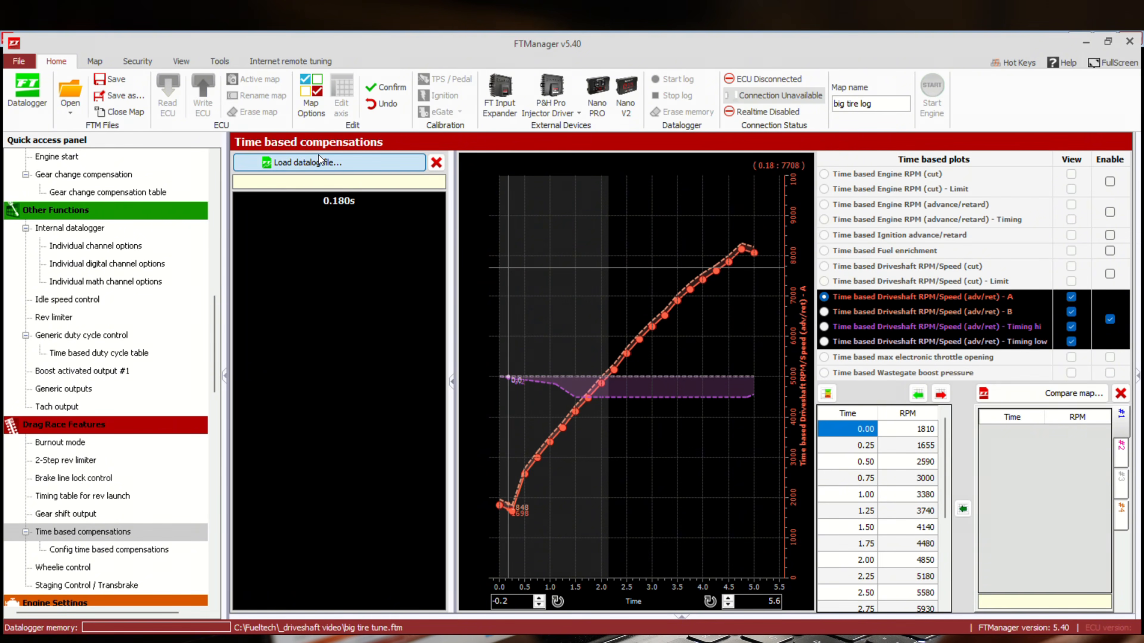
left_click(266, 149)
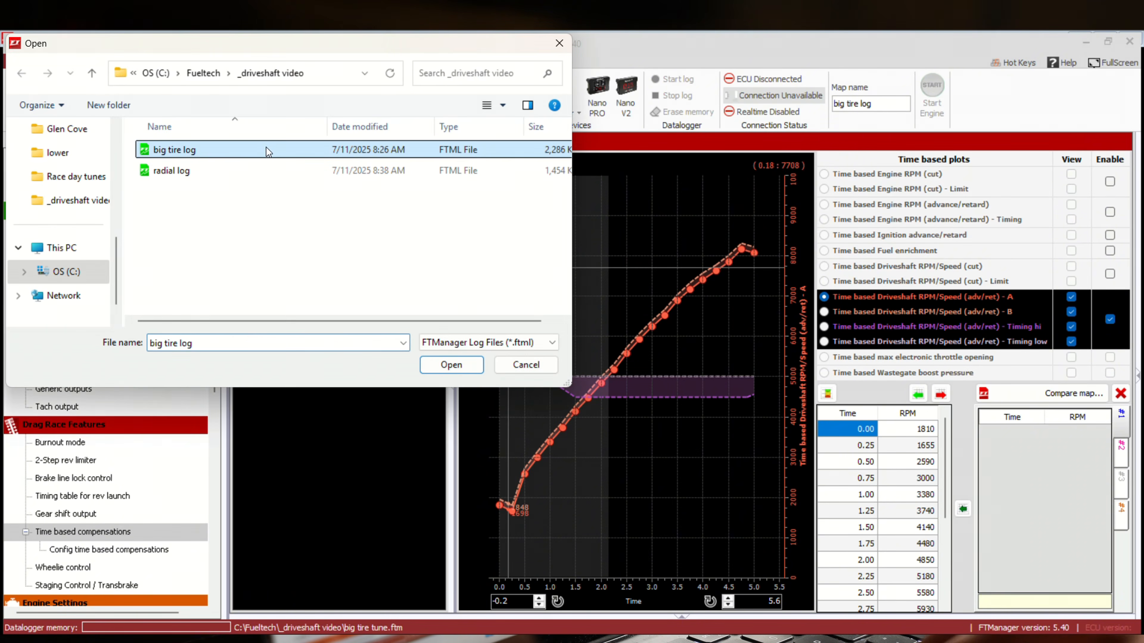
left_click(440, 364)
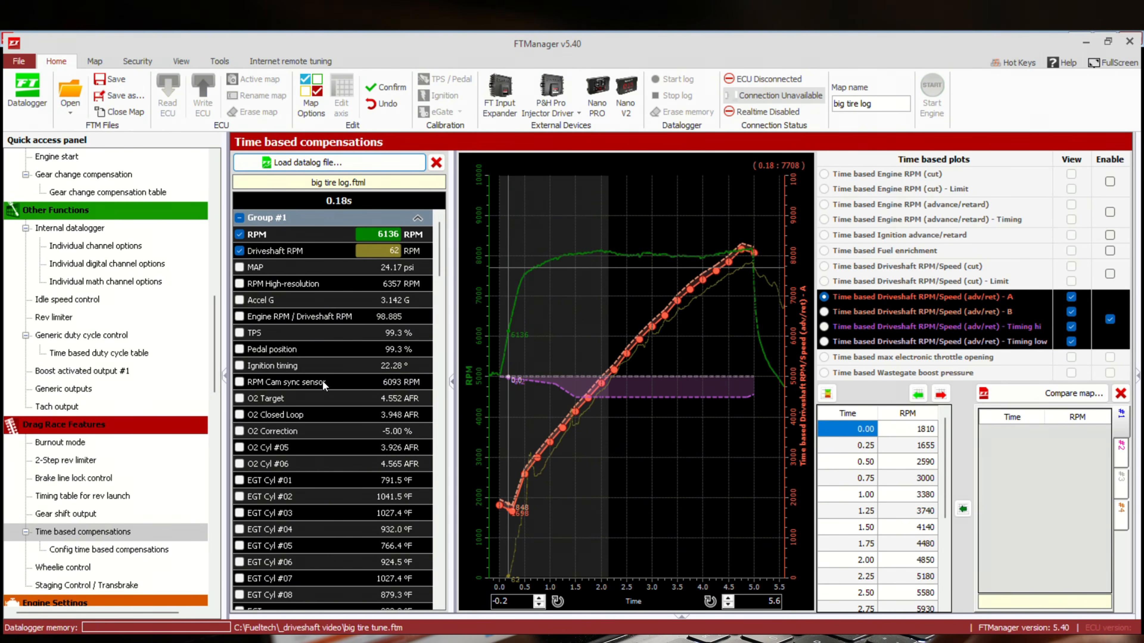
left_click(227, 382)
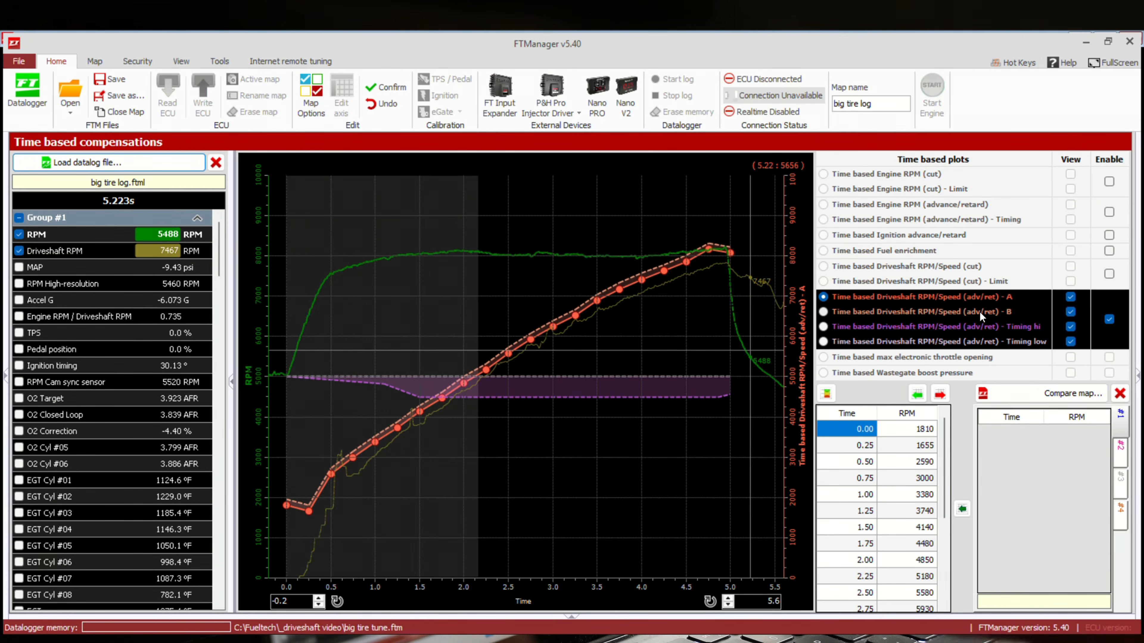
Hide the driveshaft RPM/Speed (adv/ret) curves B, Timing hi and Timing low in the plot, leaving curve A.
left_click(1070, 311)
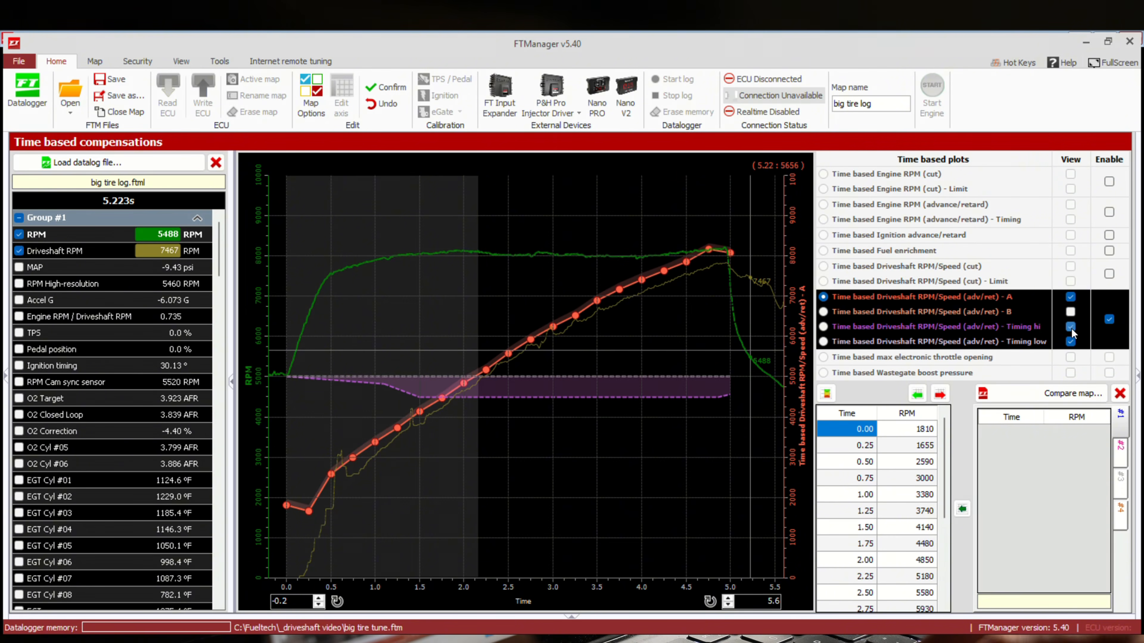
left_click(1070, 327)
left_click(1070, 344)
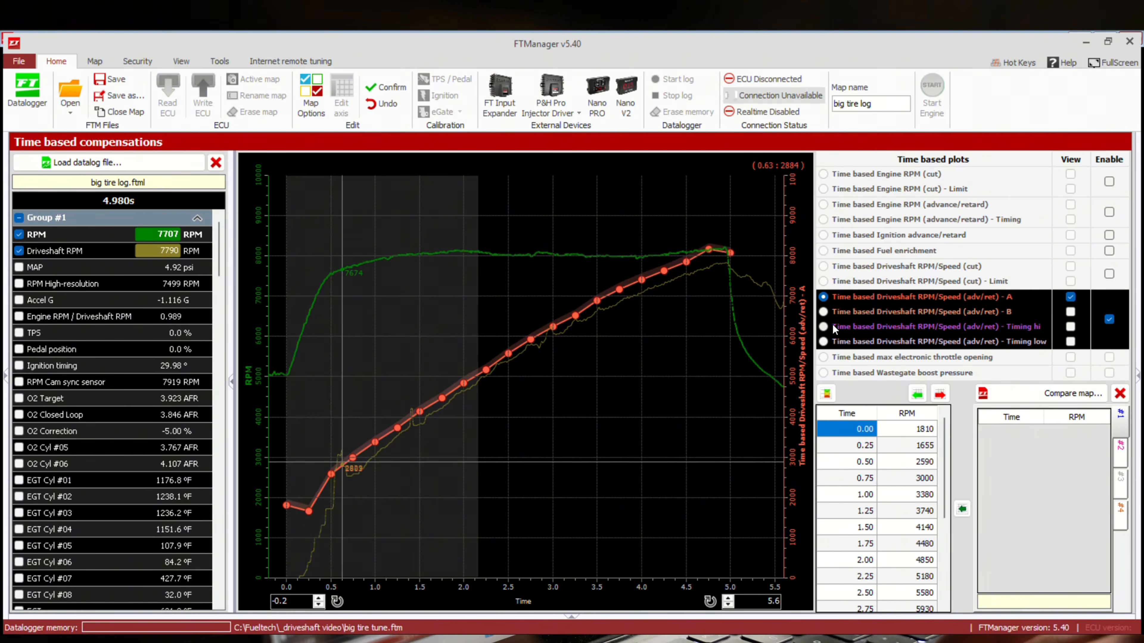
Review the driveshaft Timing low and Timing hi tables, checking the Timing hi values at 1.10 s and 1.50 s.
left_click(823, 341)
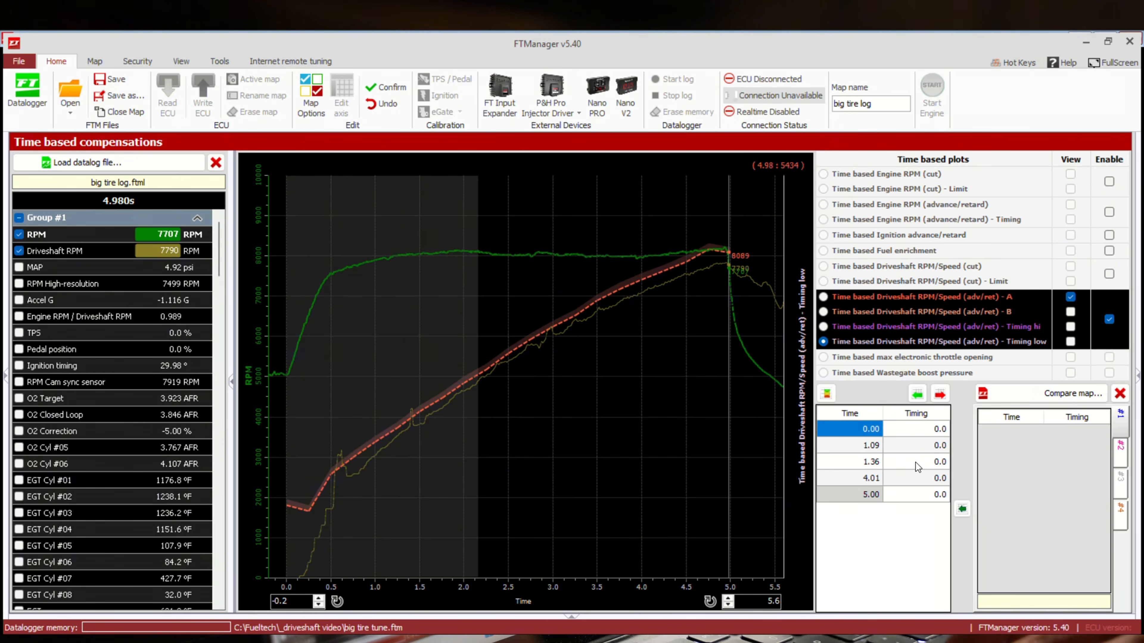
left_click(825, 326)
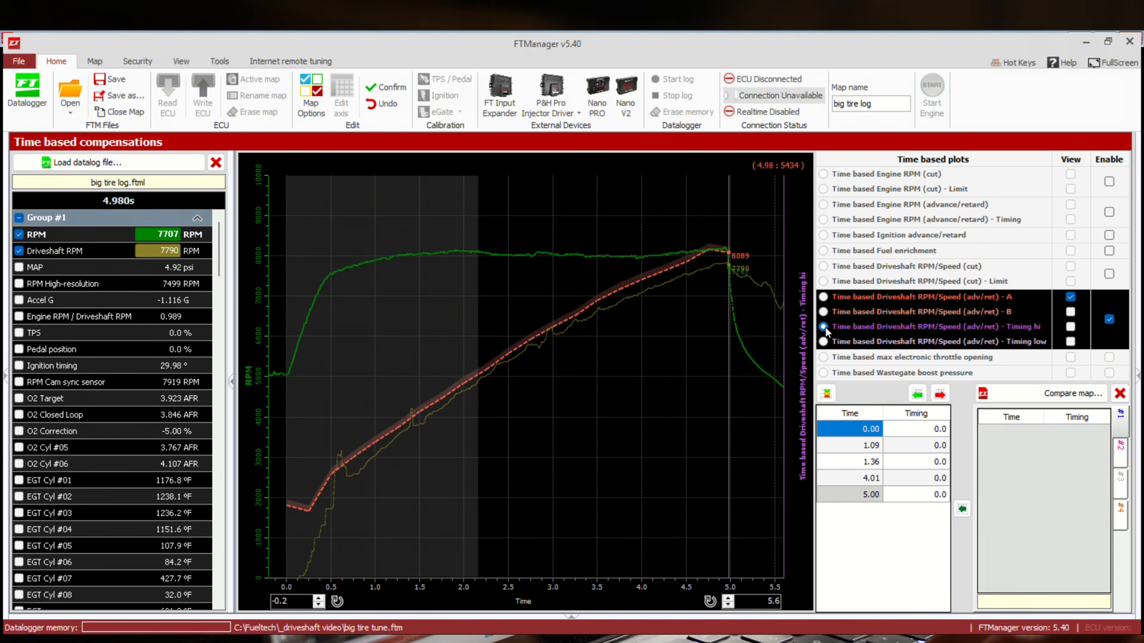
left_click(870, 445)
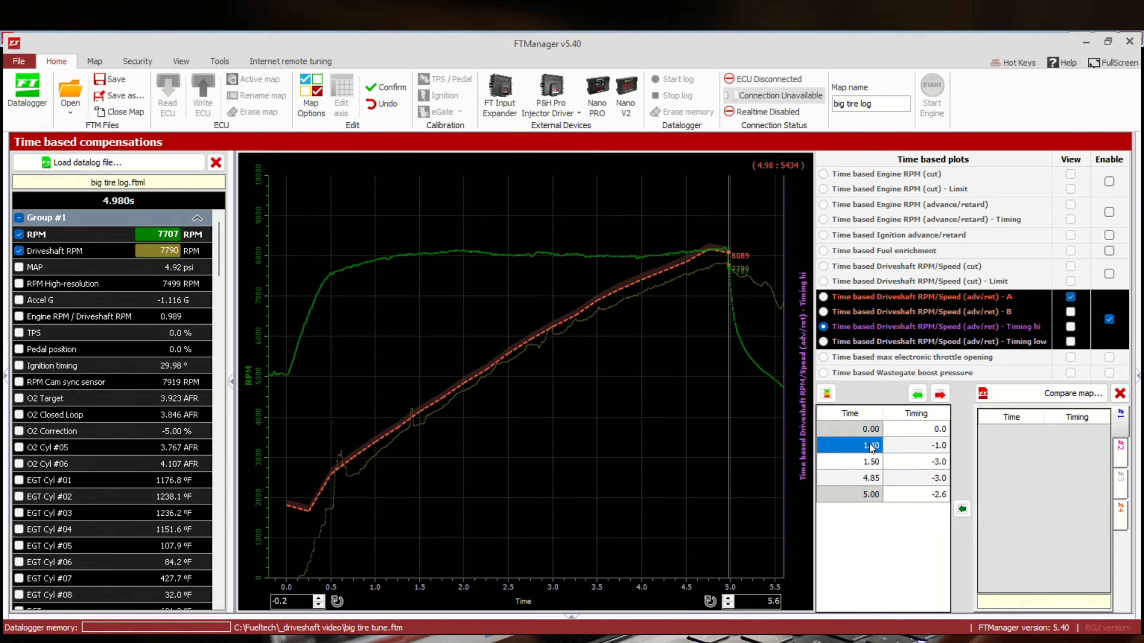
left_click(920, 443)
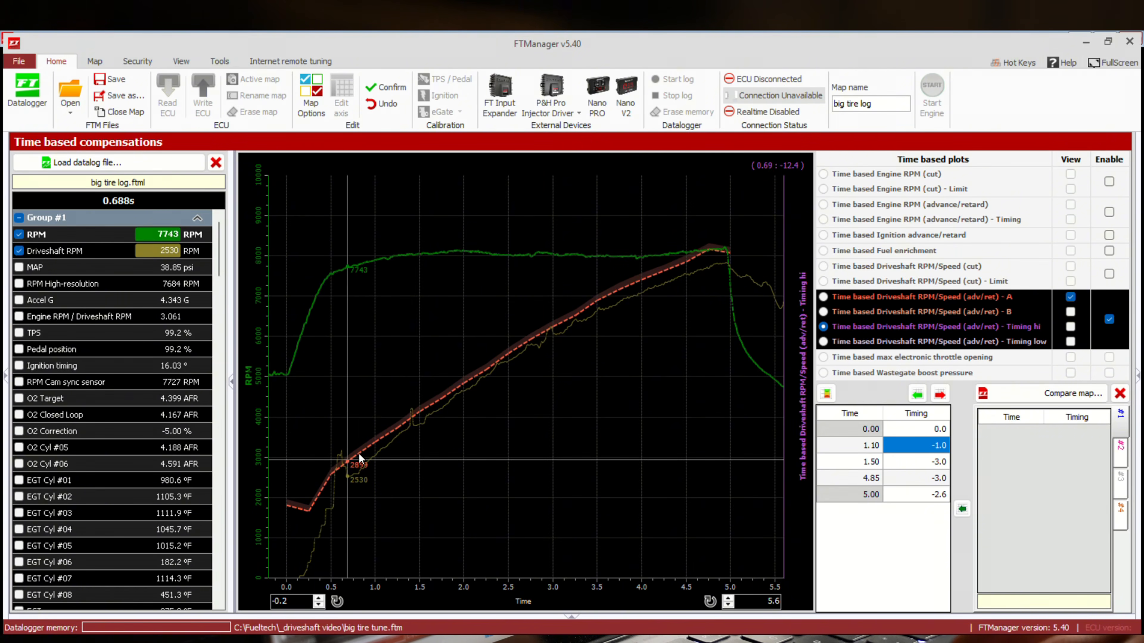
left_click(928, 461)
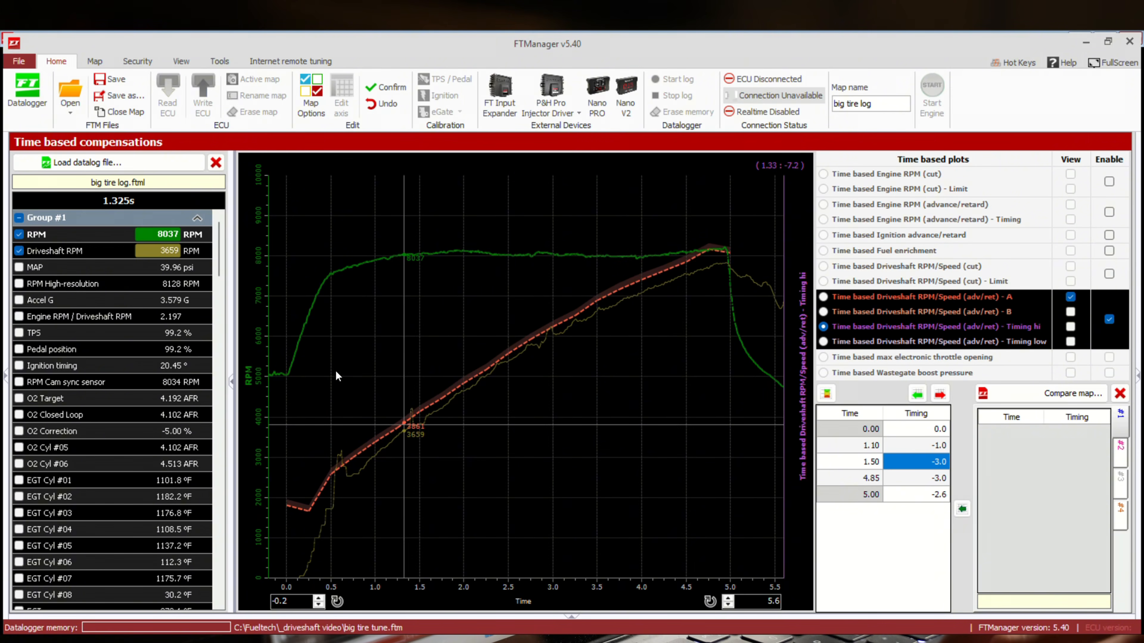
Overlay the log's Speed timing retard channel, select driveshaft curve A and show curve B alongside it.
left_click_drag(222, 256, 221, 281)
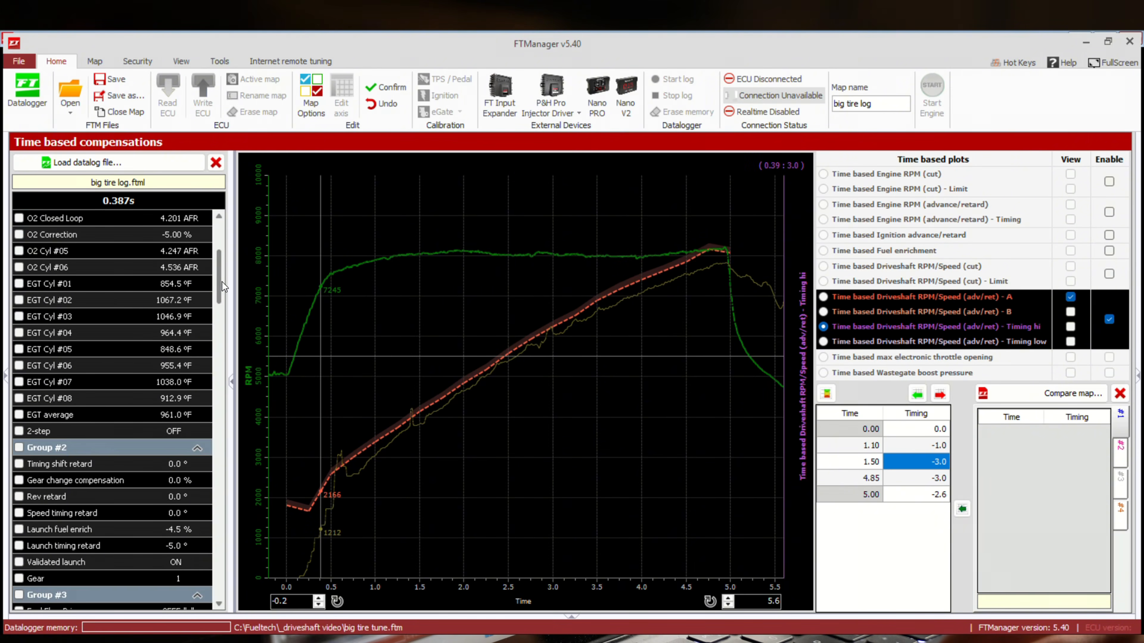
left_click(19, 513)
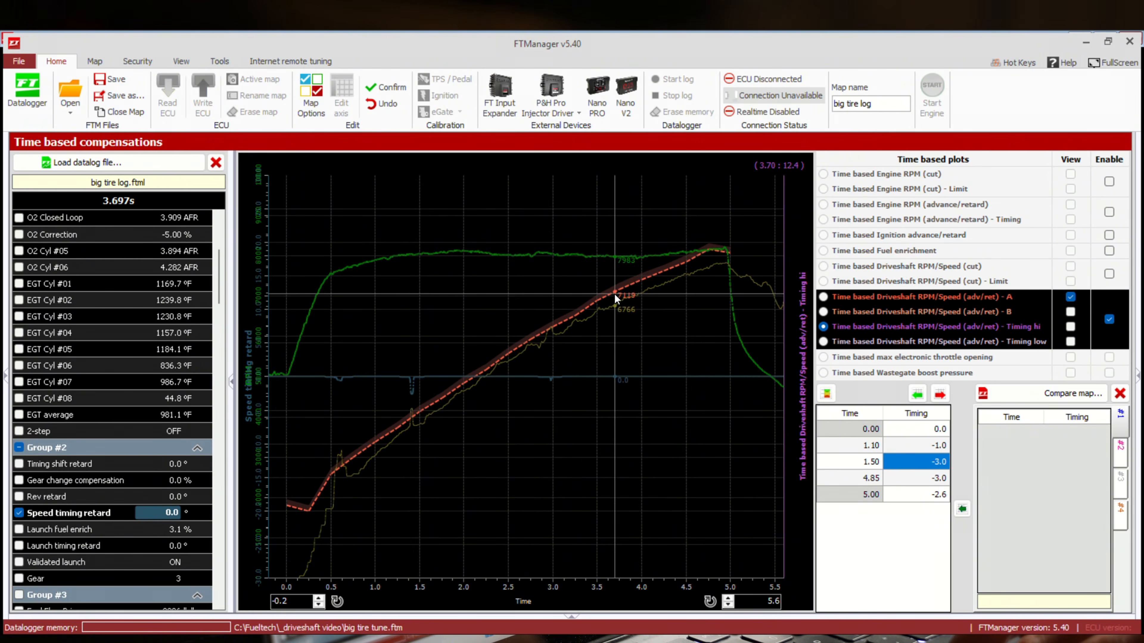
left_click(820, 302)
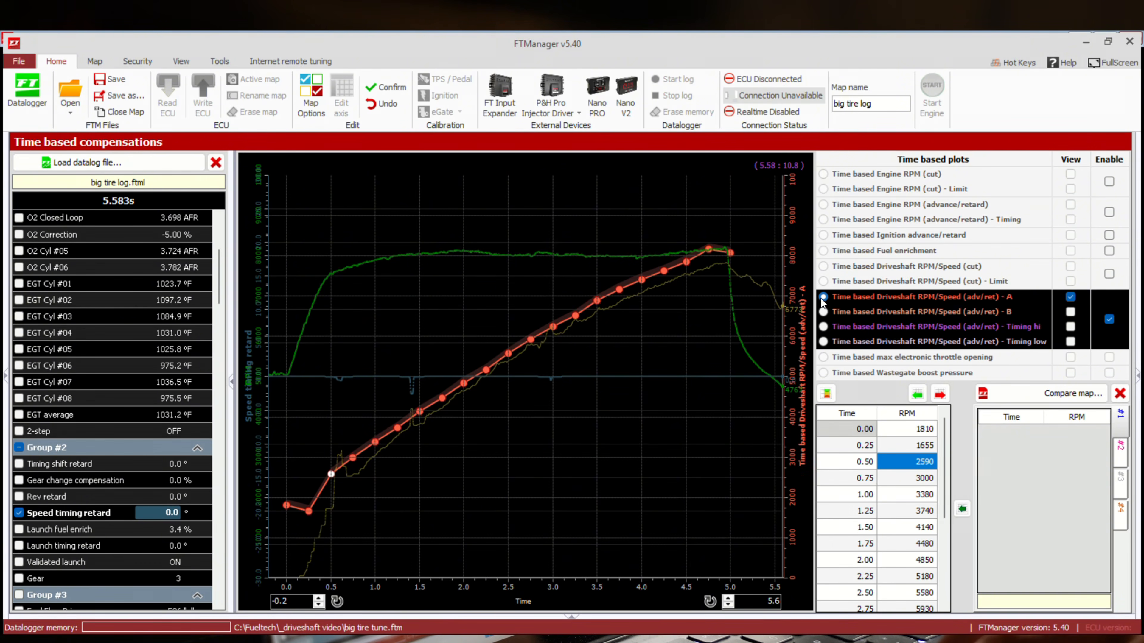
left_click(1069, 311)
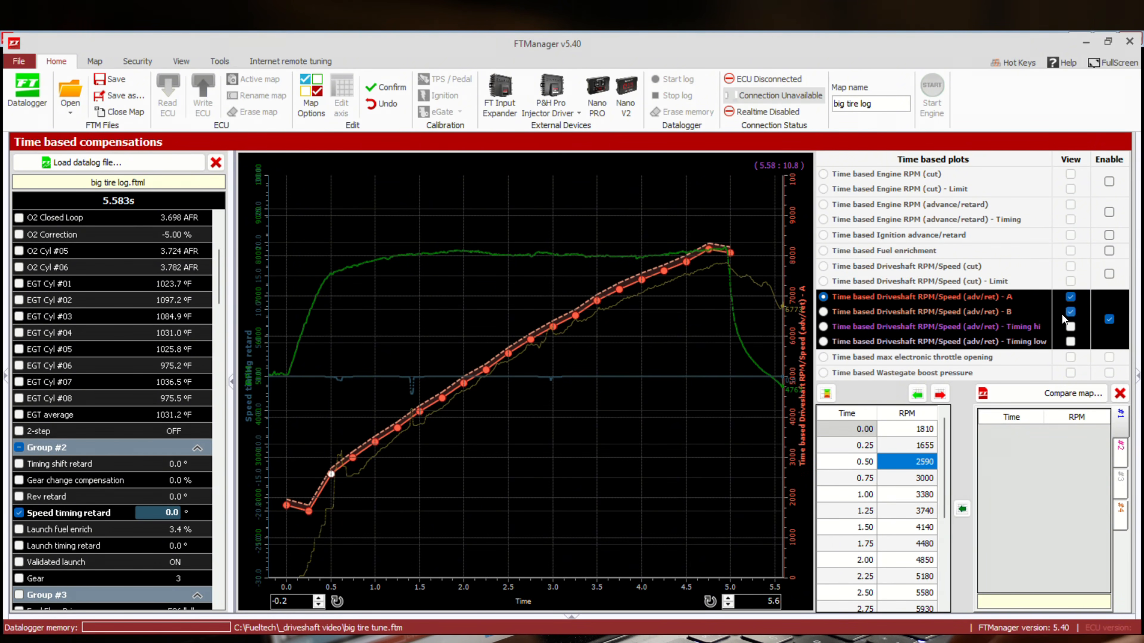
Compare the RPM values of driveshaft curves A and B at 0.75 s, and return to curve A.
left_click(905, 480)
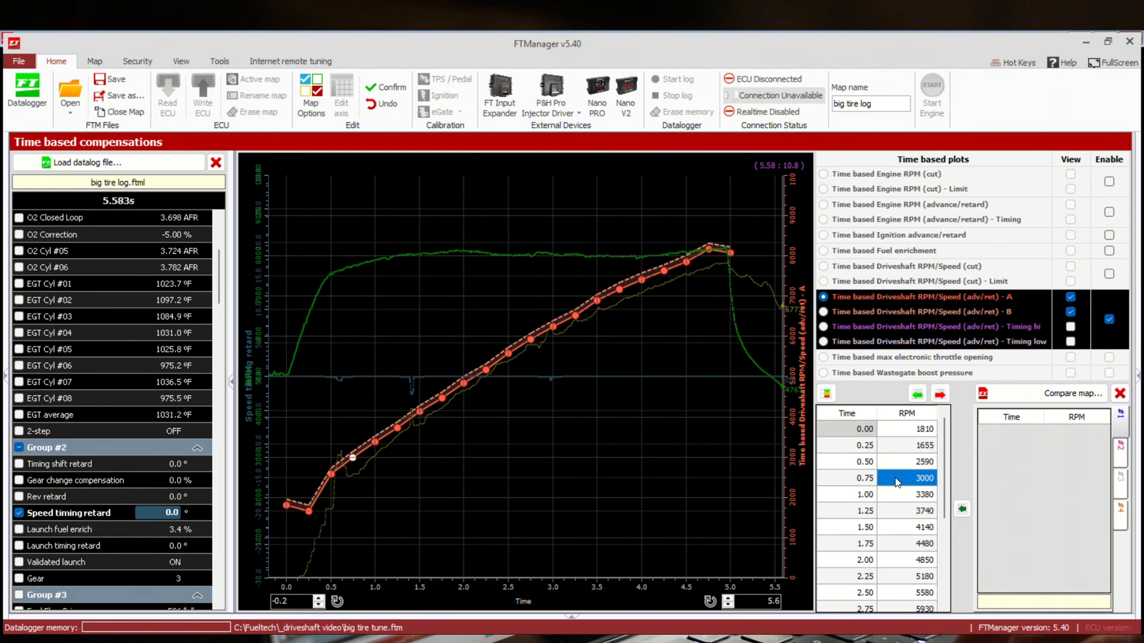
left_click(823, 311)
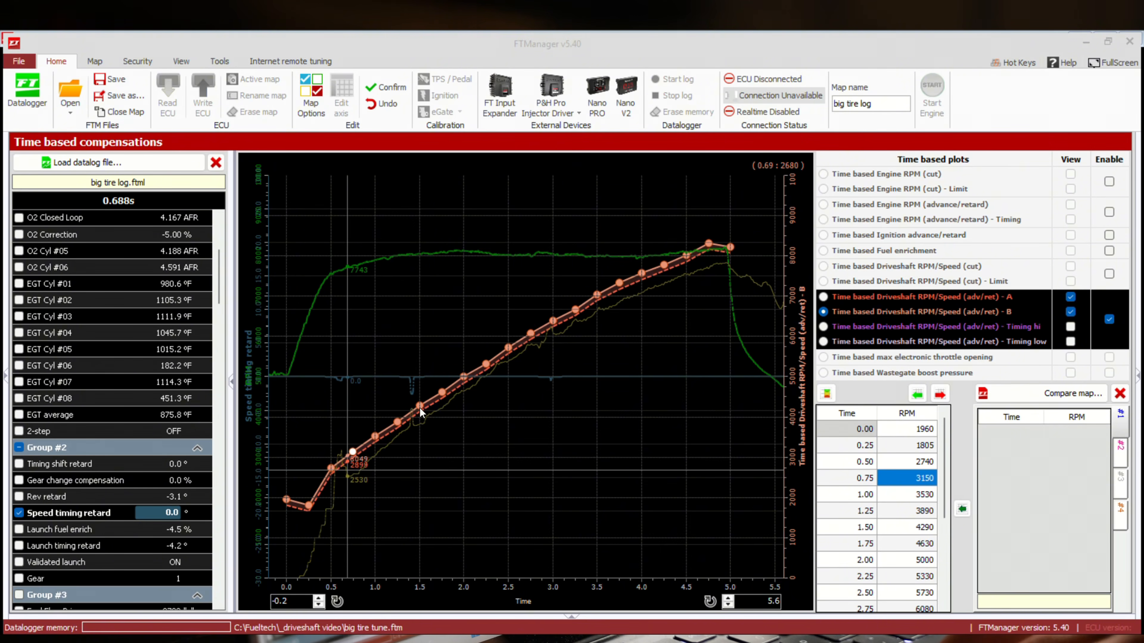
left_click(822, 296)
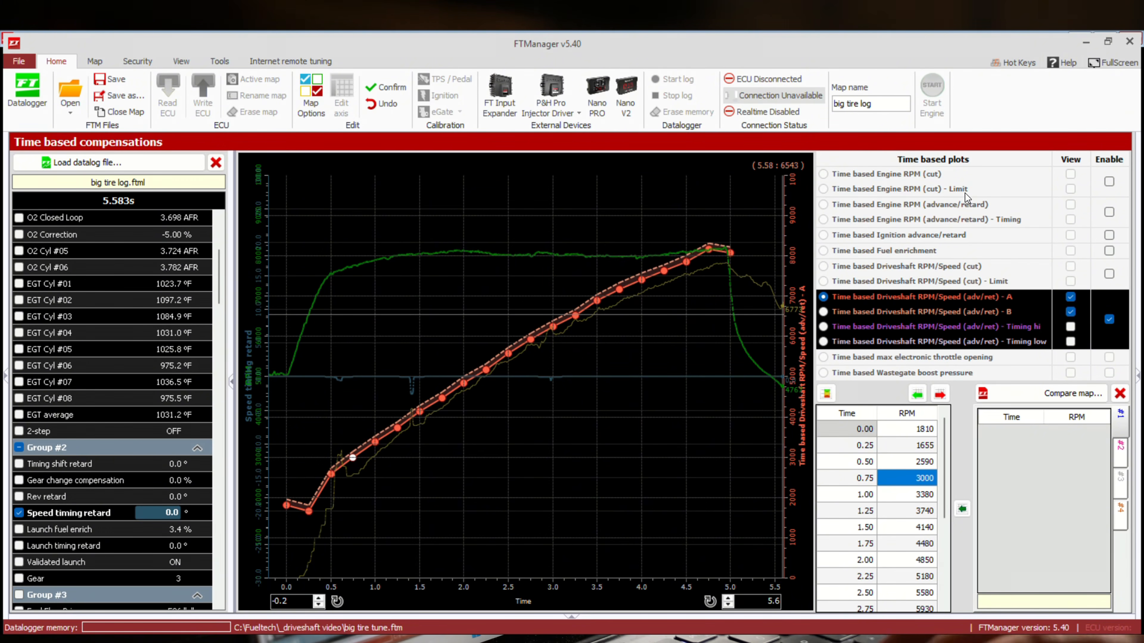
Preview the time based Engine RPM (advance/retard), Fuel enrichment and Ignition advance/retard curves by enabling each and disabling it again.
left_click(1109, 213)
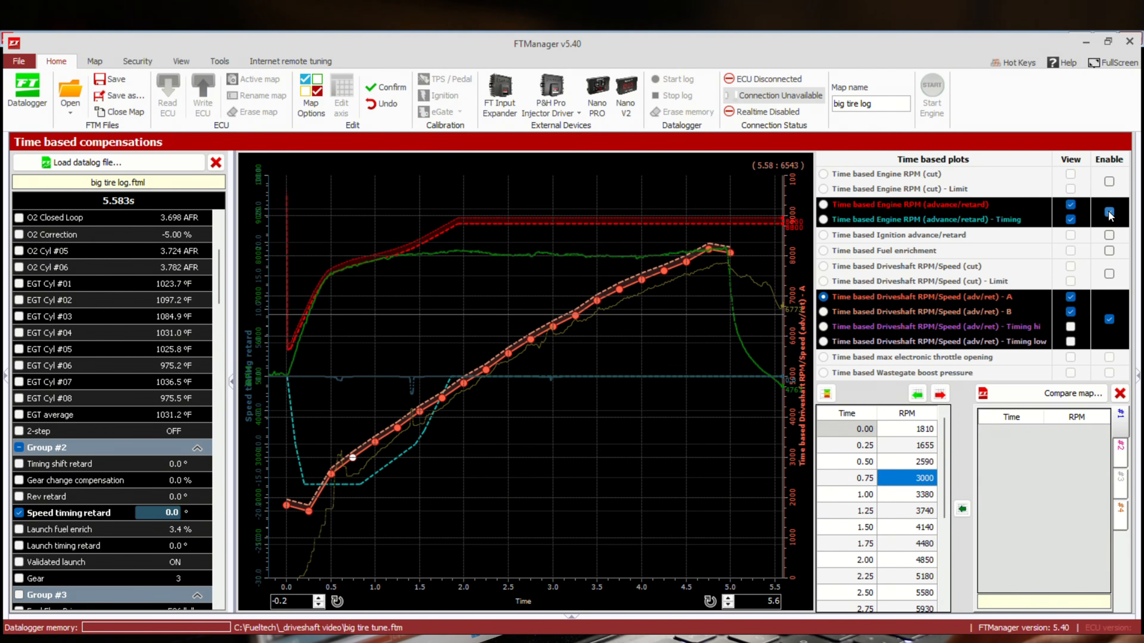
left_click(1109, 213)
left_click(1109, 253)
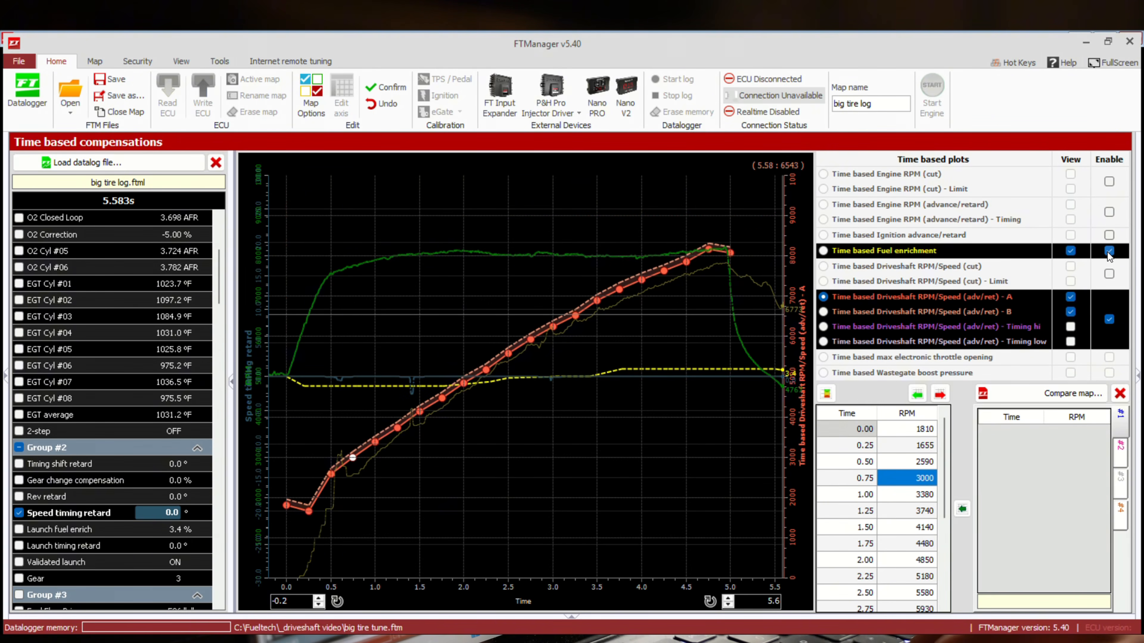
left_click(1109, 251)
left_click(1109, 235)
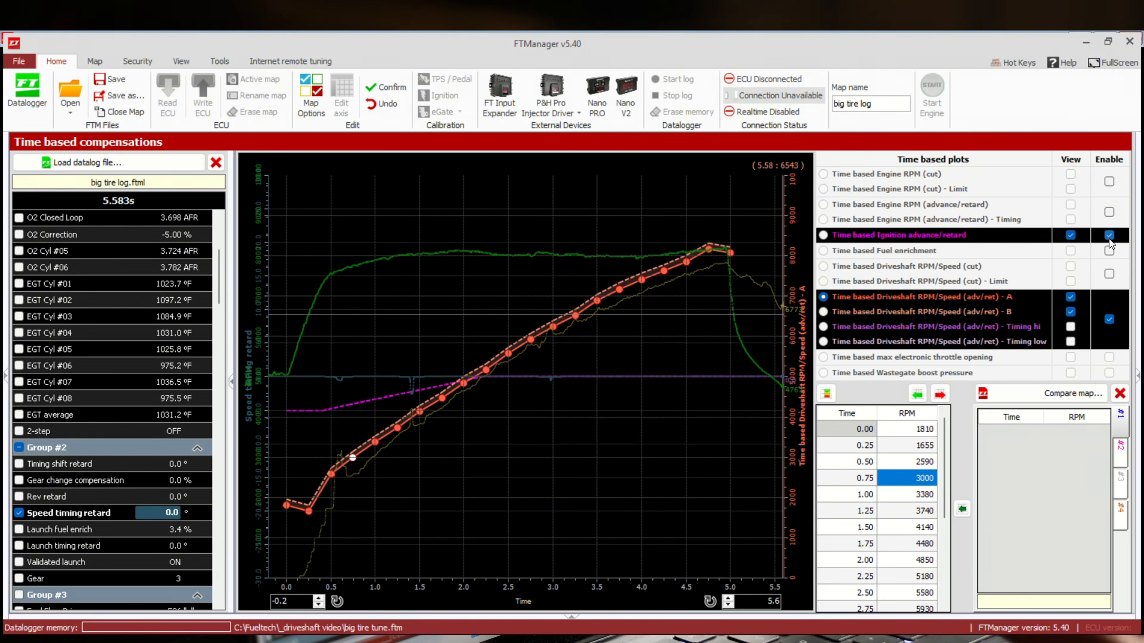
left_click(1110, 235)
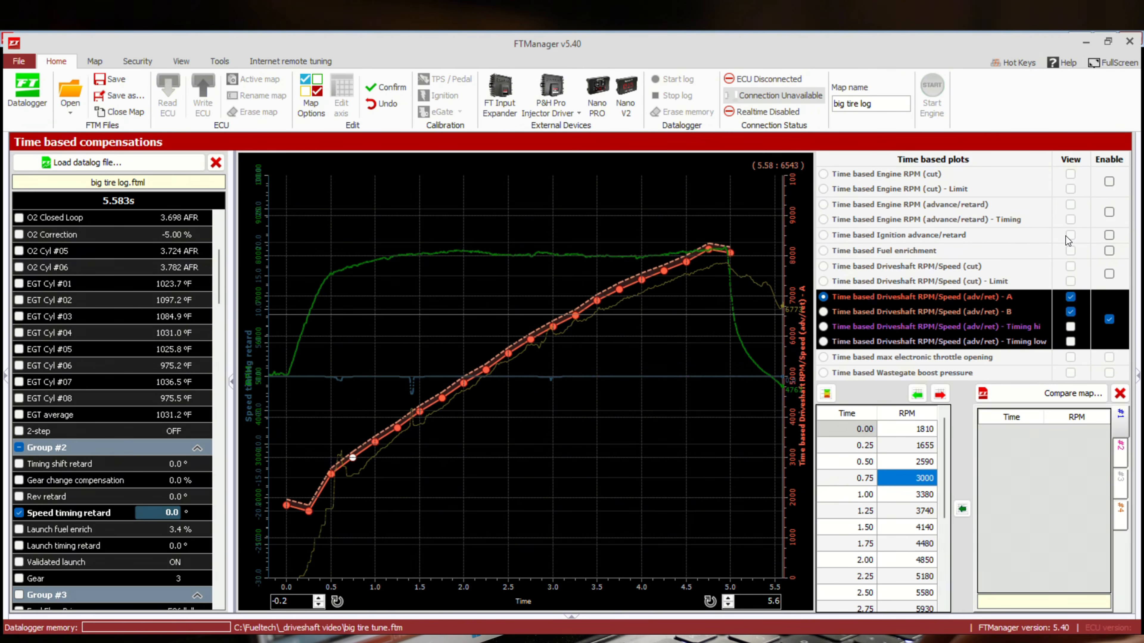